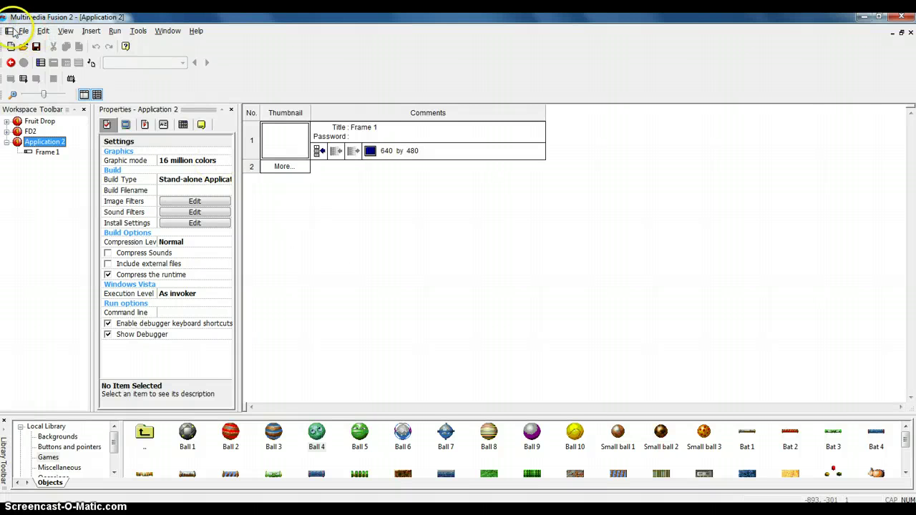
- Open Frame 1 of Application 2 for editing
{"action": "left_click", "coordinate": [24, 31]}
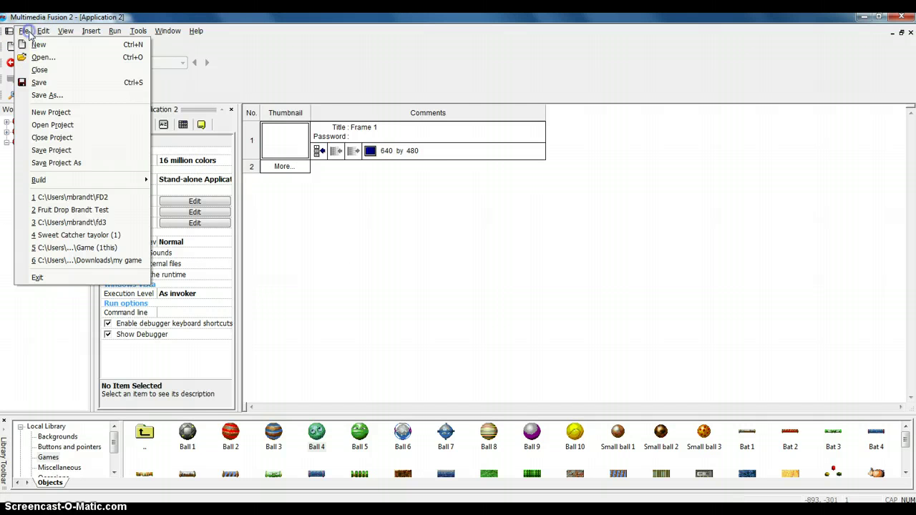
{"action": "left_click", "coordinate": [35, 118]}
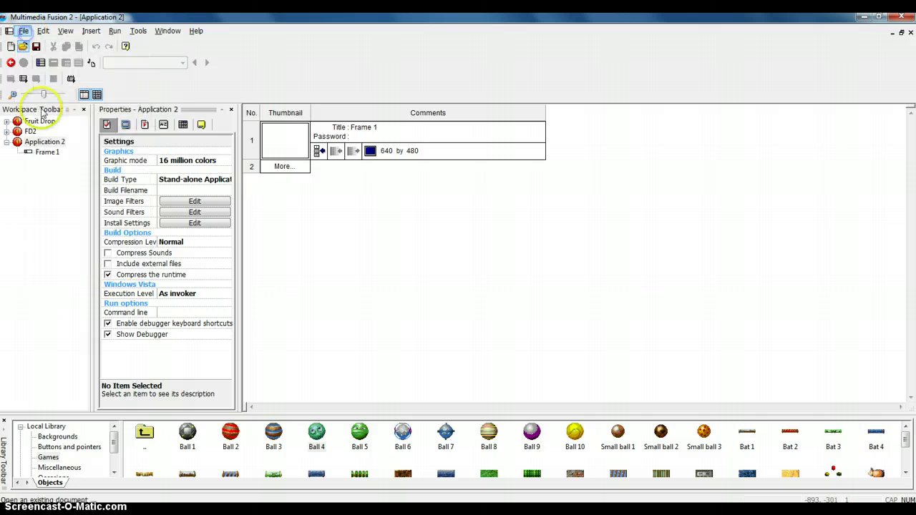
{"action": "left_click", "coordinate": [30, 131]}
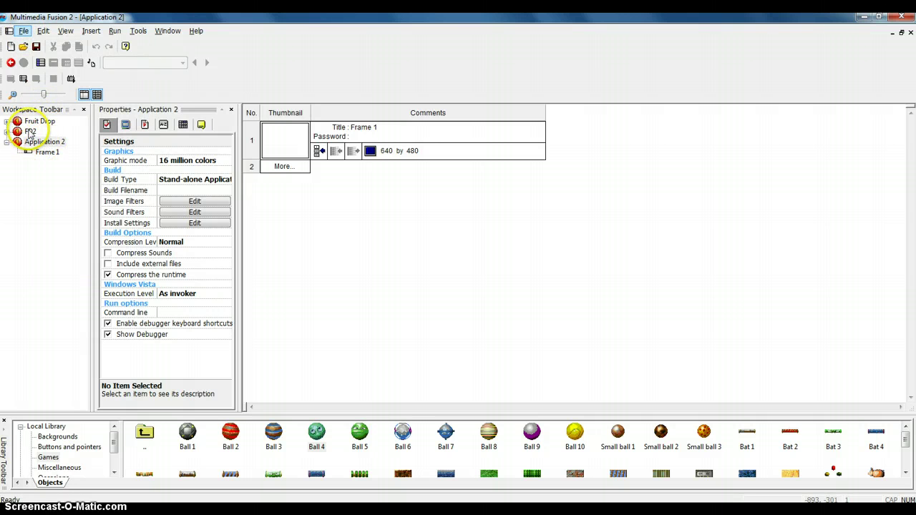
{"action": "left_click", "coordinate": [31, 131]}
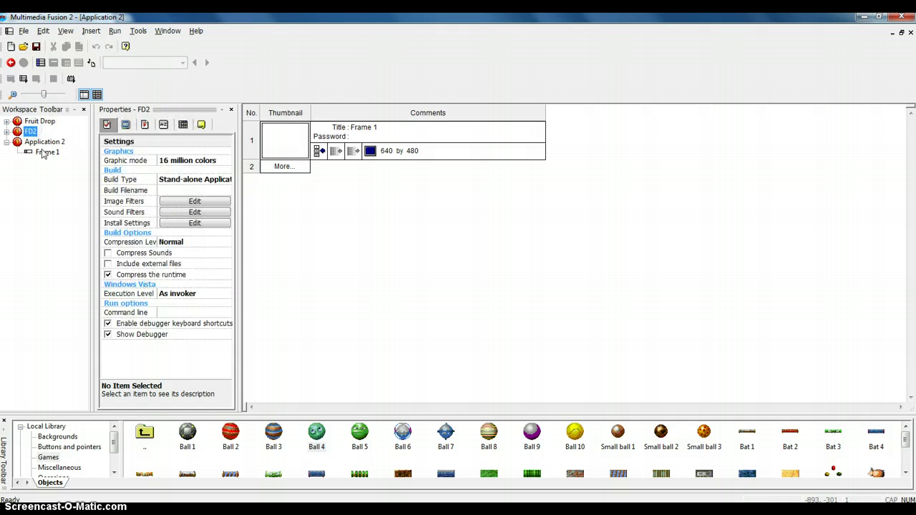
{"action": "left_click", "coordinate": [43, 143]}
{"action": "double_click", "coordinate": [44, 152]}
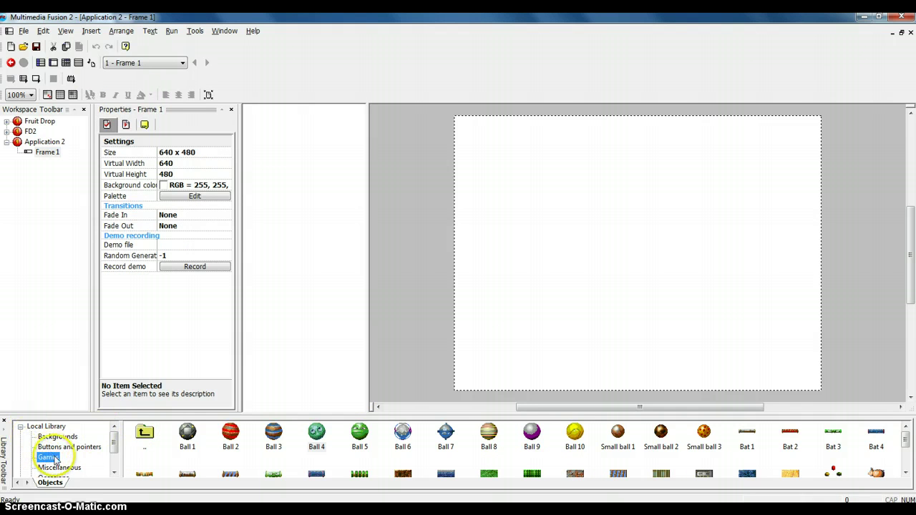
- Add Backdrop object 2 from the Shoot'em Up - Space Game library over the frame's upper-left area
{"action": "double_click", "coordinate": [141, 435]}
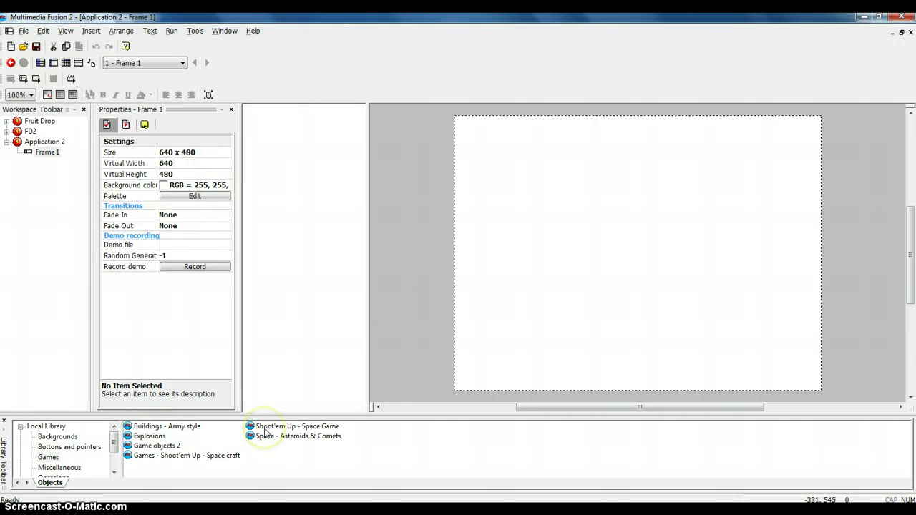
{"action": "double_click", "coordinate": [265, 432]}
{"action": "left_click_drag", "start_coordinate": [704, 432], "coordinate": [447, 115]}
{"action": "left_click_drag", "start_coordinate": [527, 188], "coordinate": [517, 164]}
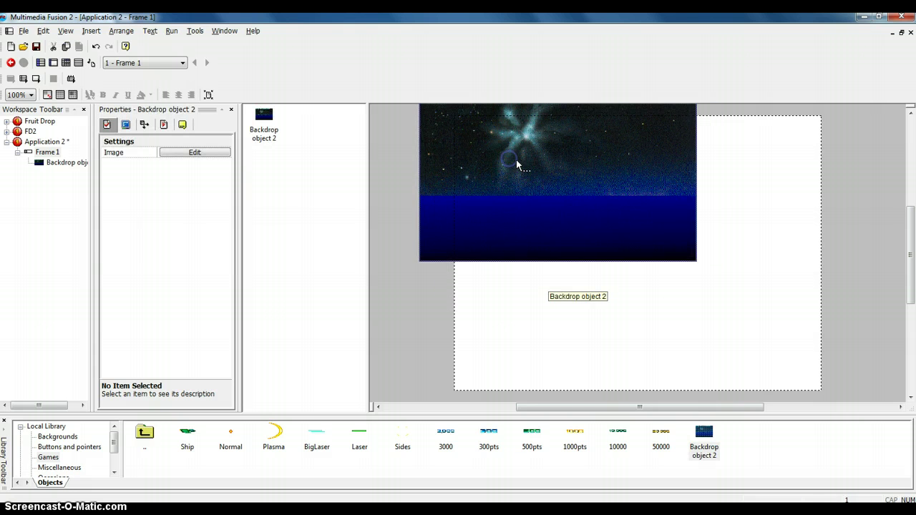
- Enlarge and reposition the space backdrop so it covers the whole frame, and check it in a test run
{"action": "double_click", "coordinate": [638, 208]}
{"action": "left_click", "coordinate": [566, 355]}
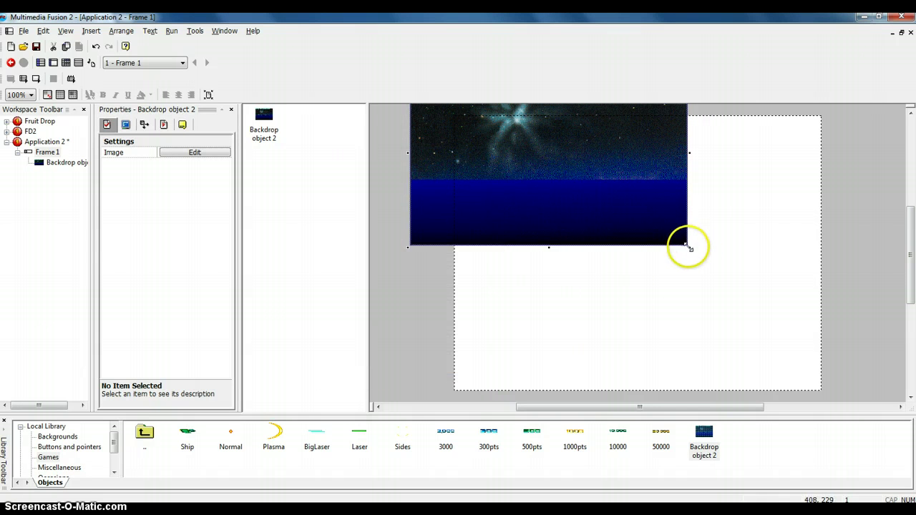
{"action": "left_click_drag", "start_coordinate": [696, 260], "coordinate": [809, 323]}
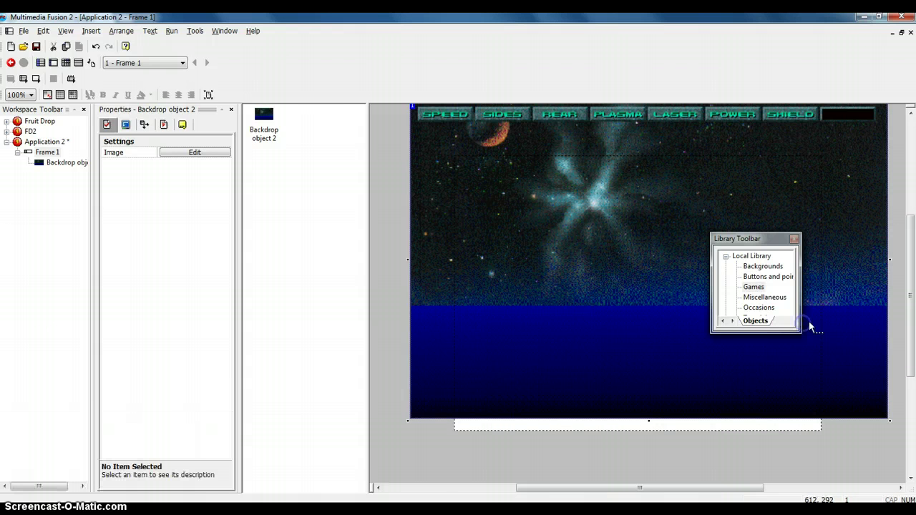
{"action": "left_click_drag", "start_coordinate": [785, 238], "coordinate": [237, 454]}
{"action": "left_click_drag", "start_coordinate": [704, 436], "coordinate": [665, 331]}
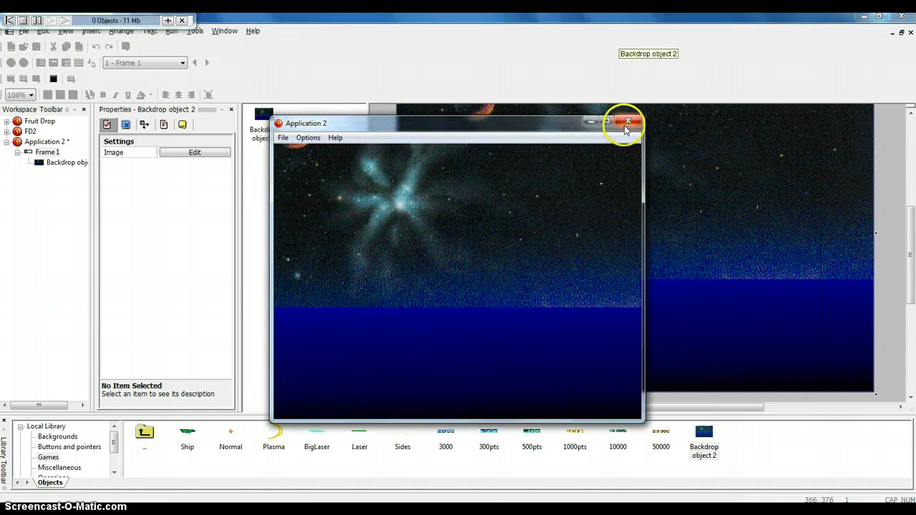
{"action": "left_click", "coordinate": [626, 122]}
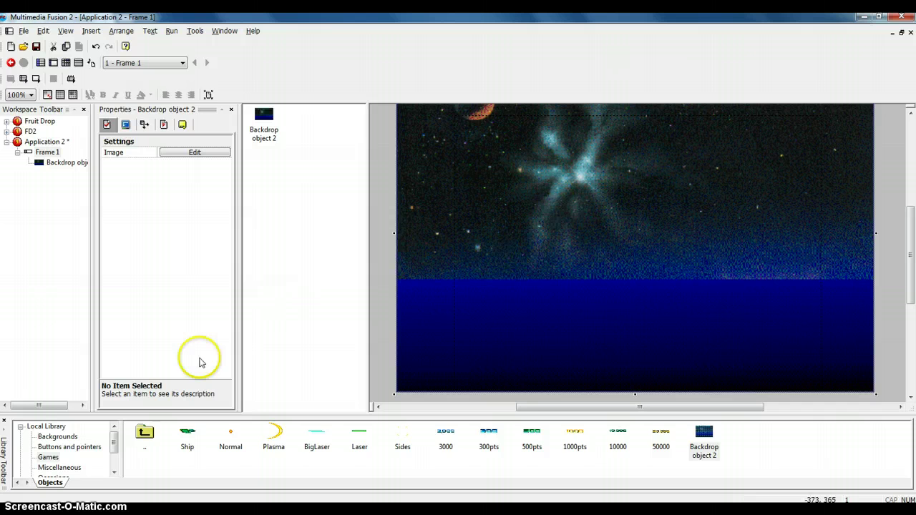
- Add the Blessed killer ship from the Games - Shoot'em Up - Space craft library to the frame's upper-left area
{"action": "double_click", "coordinate": [145, 432]}
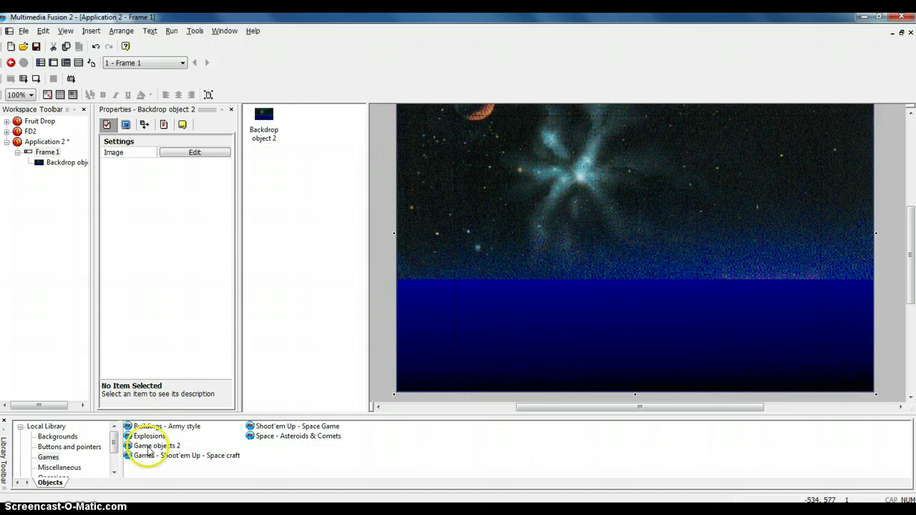
{"action": "double_click", "coordinate": [146, 456]}
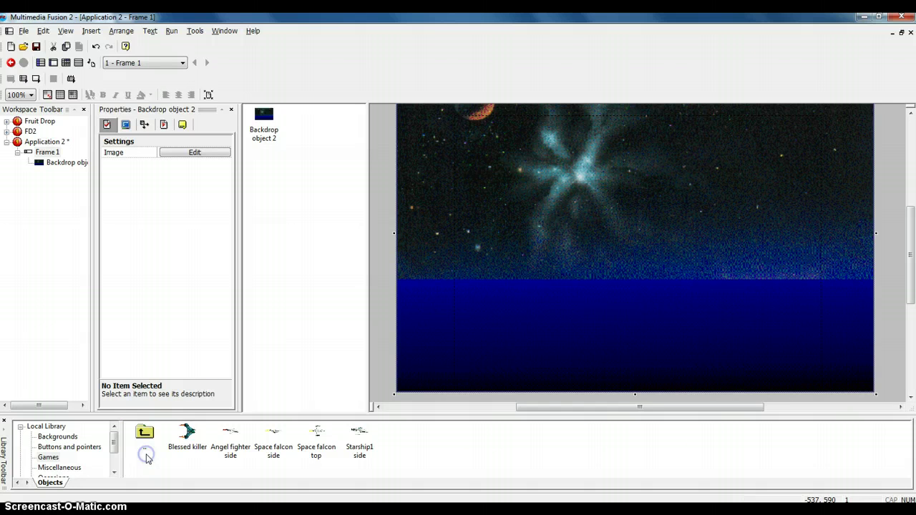
{"action": "left_click_drag", "start_coordinate": [188, 436], "coordinate": [526, 163]}
- From Game objects 2, place Ball 1, Ball 2 and Ball 3 in a column left of the frame and Bat 3 at its bottom edge
{"action": "double_click", "coordinate": [144, 432]}
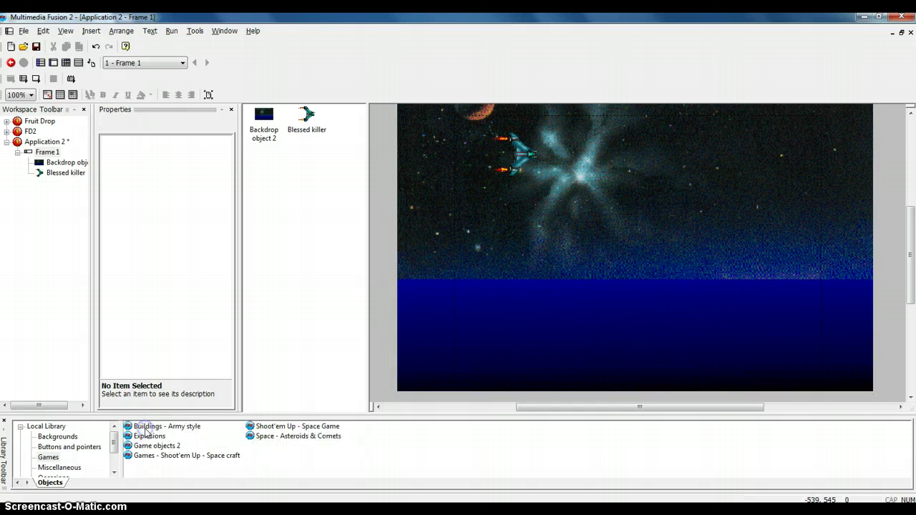
{"action": "double_click", "coordinate": [156, 446]}
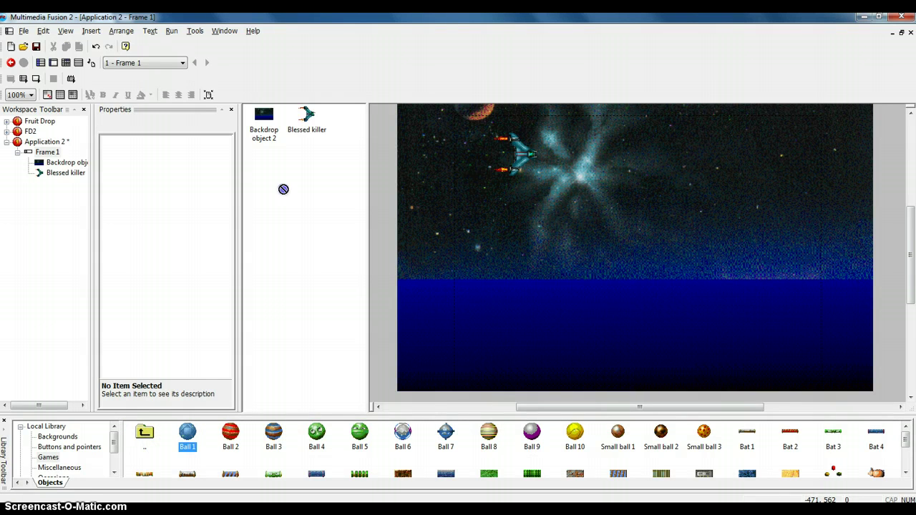
{"action": "left_click_drag", "start_coordinate": [374, 204], "coordinate": [402, 150]}
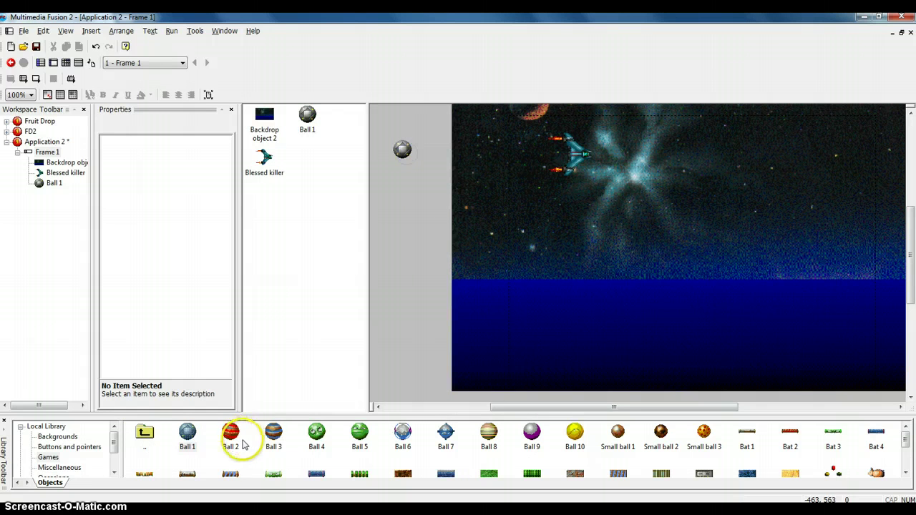
{"action": "left_click_drag", "start_coordinate": [236, 434], "coordinate": [357, 261]}
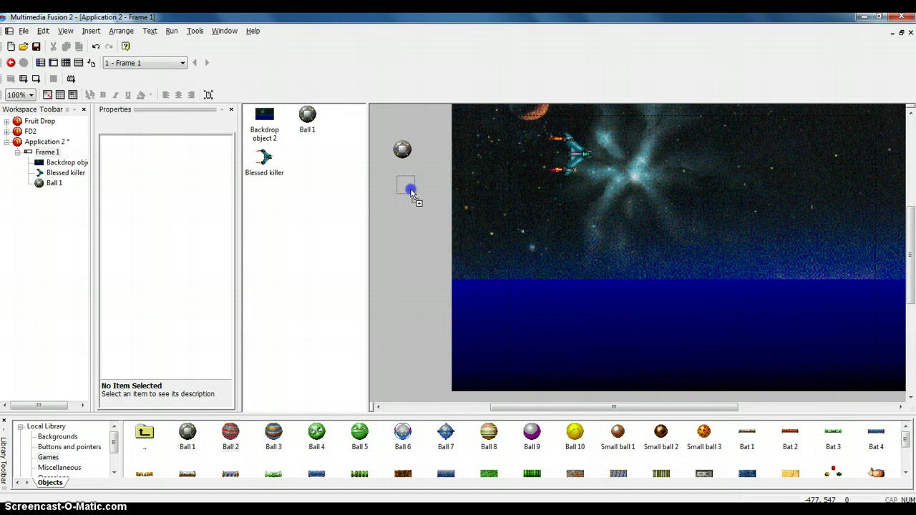
{"action": "left_click_drag", "start_coordinate": [411, 194], "coordinate": [406, 187]}
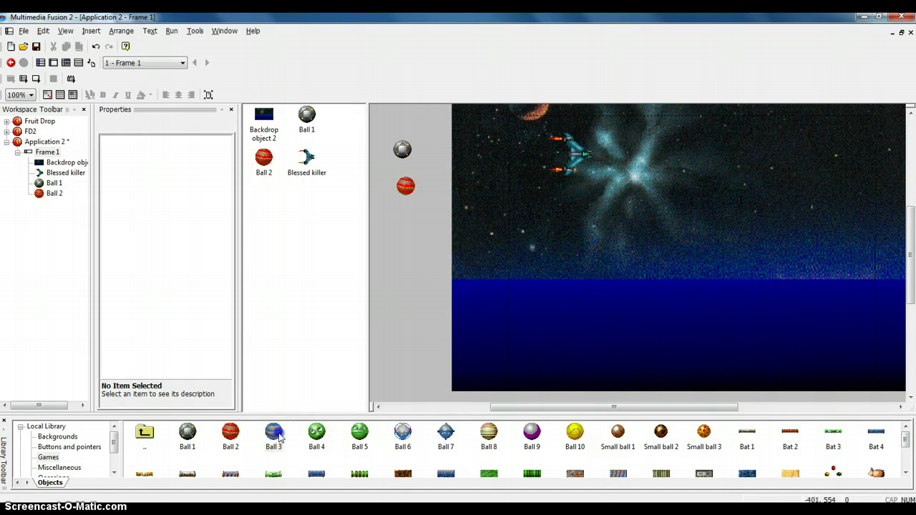
{"action": "left_click_drag", "start_coordinate": [412, 230], "coordinate": [411, 230]}
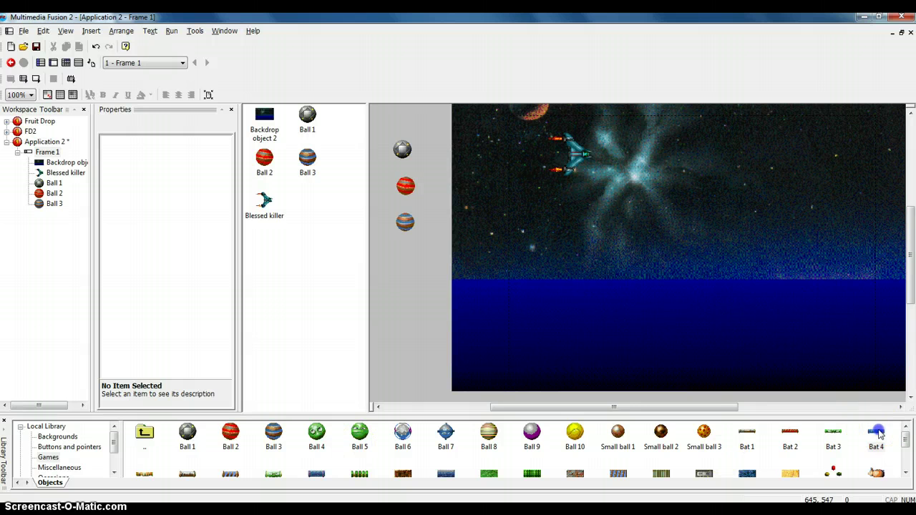
{"action": "left_click_drag", "start_coordinate": [833, 433], "coordinate": [710, 390]}
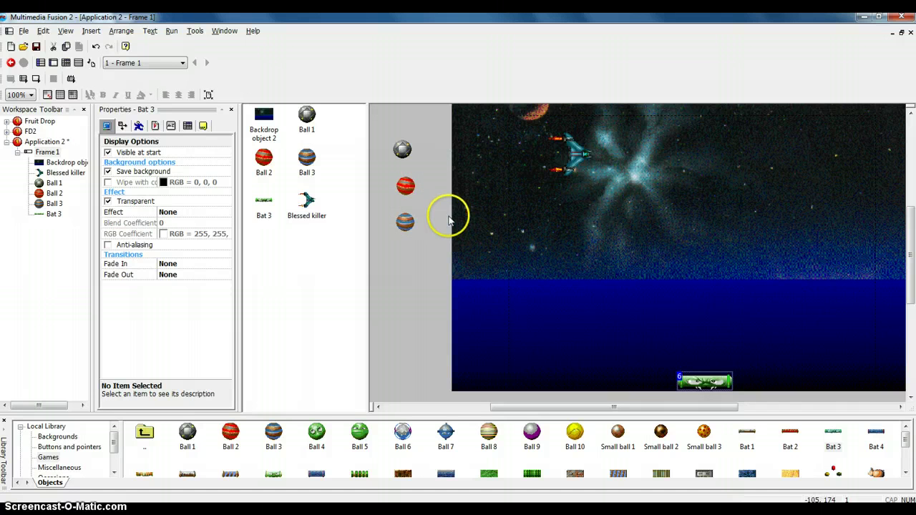
- Lock the space backdrop in the frame
{"action": "left_click", "coordinate": [576, 158]}
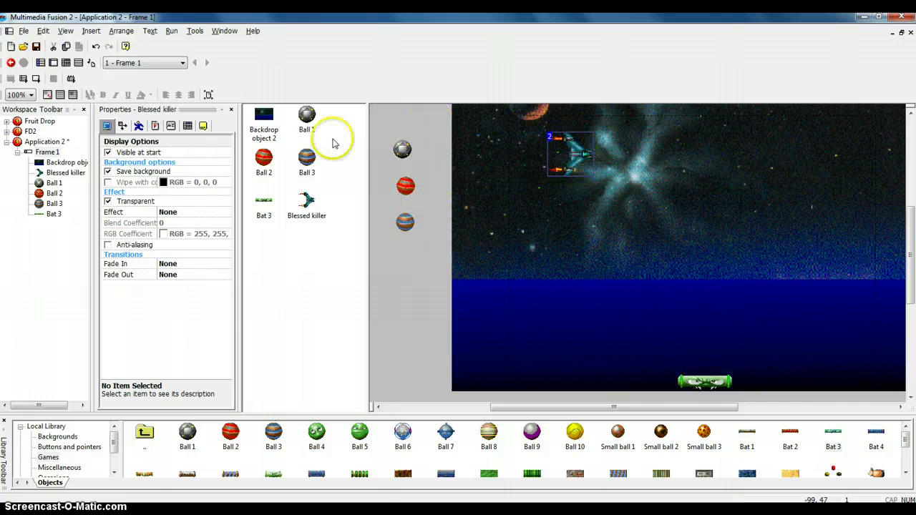
{"action": "left_click", "coordinate": [595, 141]}
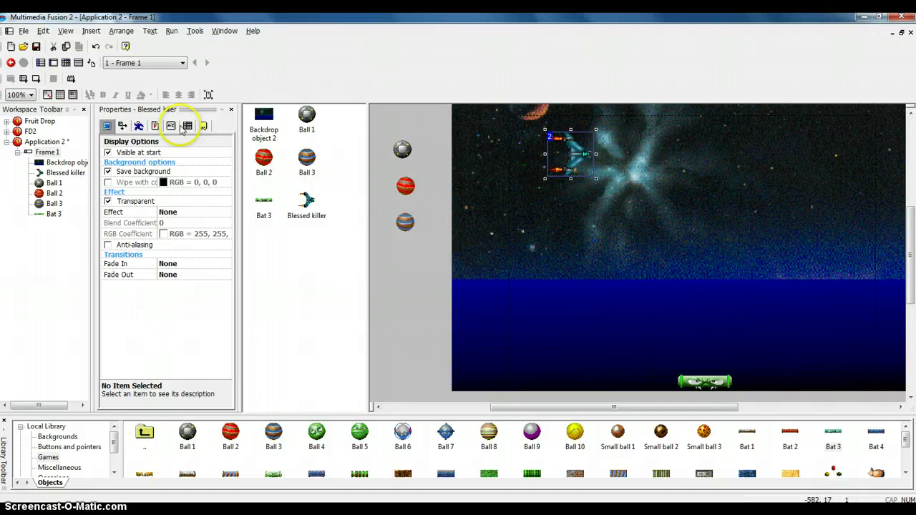
{"action": "right_click", "coordinate": [685, 244]}
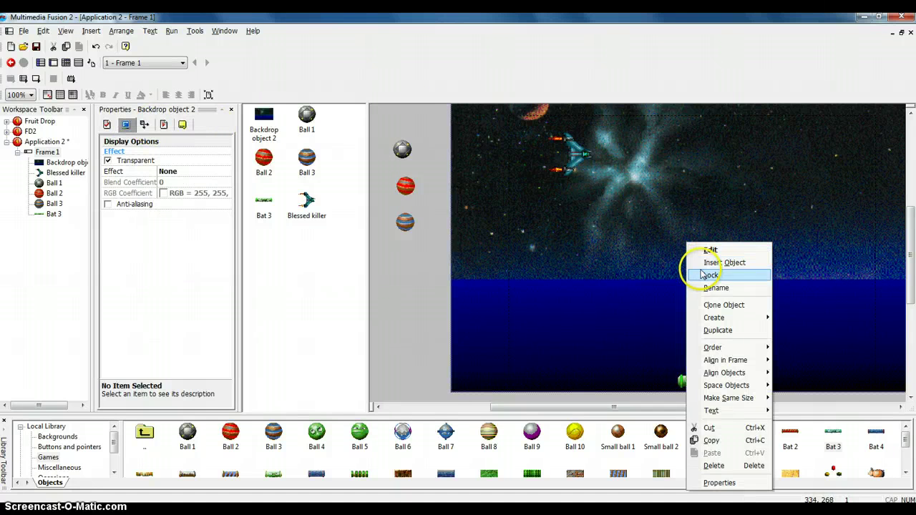
{"action": "left_click", "coordinate": [701, 273]}
- Set the Blessed killer ship's movement type to Path
{"action": "left_click", "coordinate": [574, 161]}
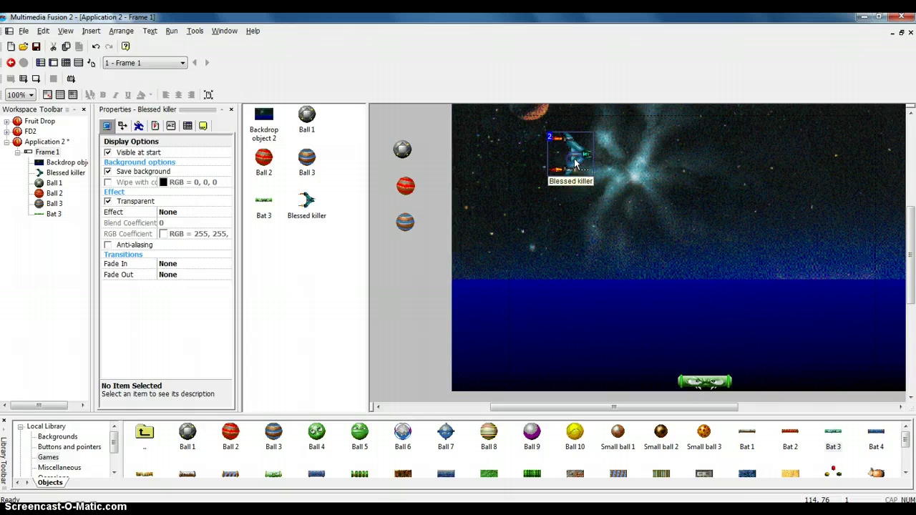
{"action": "left_click", "coordinate": [139, 126]}
{"action": "left_click", "coordinate": [179, 169]}
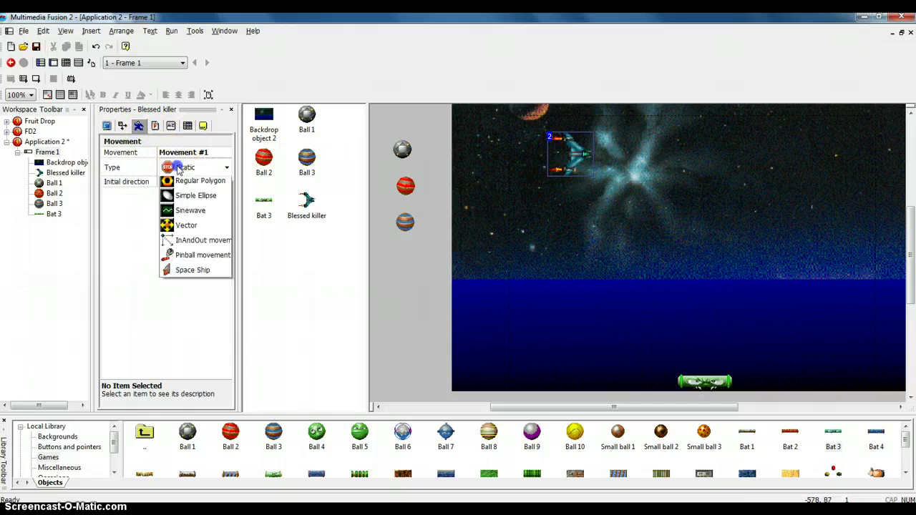
{"action": "left_click", "coordinate": [184, 215]}
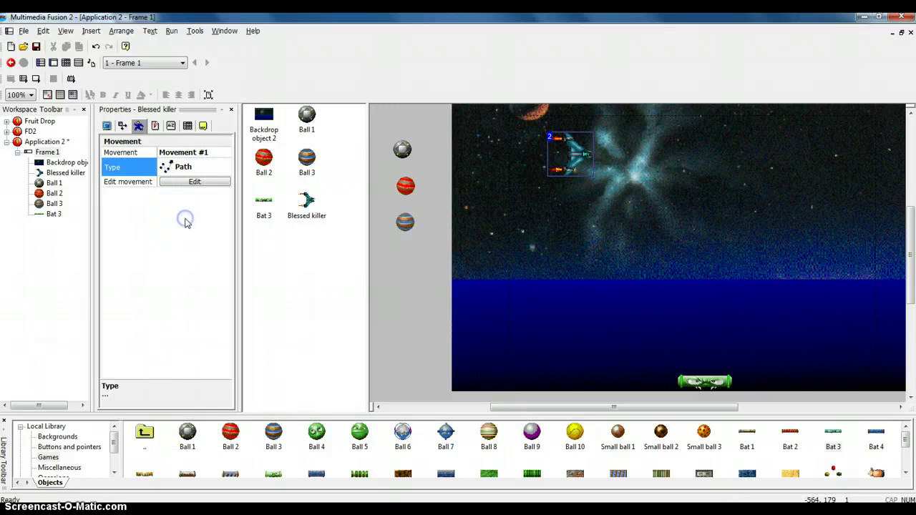
- Record a freehand looping path across the sky for the Blessed killer ship, with the movement looped and reversed at its end
{"action": "left_click", "coordinate": [193, 181]}
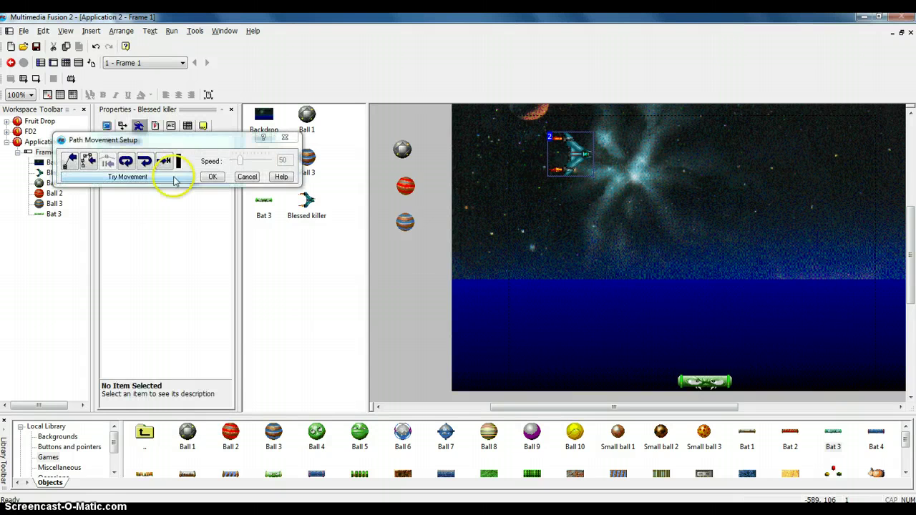
{"action": "left_click", "coordinate": [89, 163]}
{"action": "left_click_drag", "start_coordinate": [556, 183], "coordinate": [600, 169]}
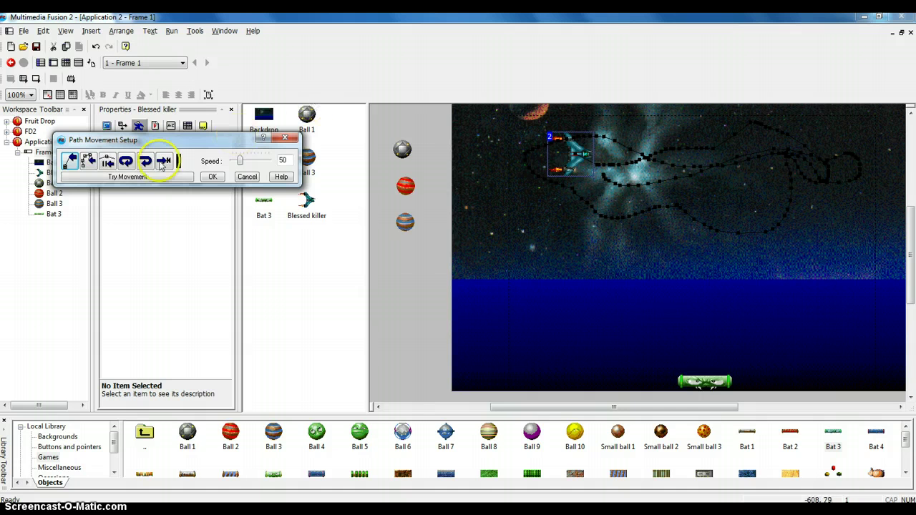
{"action": "left_click", "coordinate": [122, 171]}
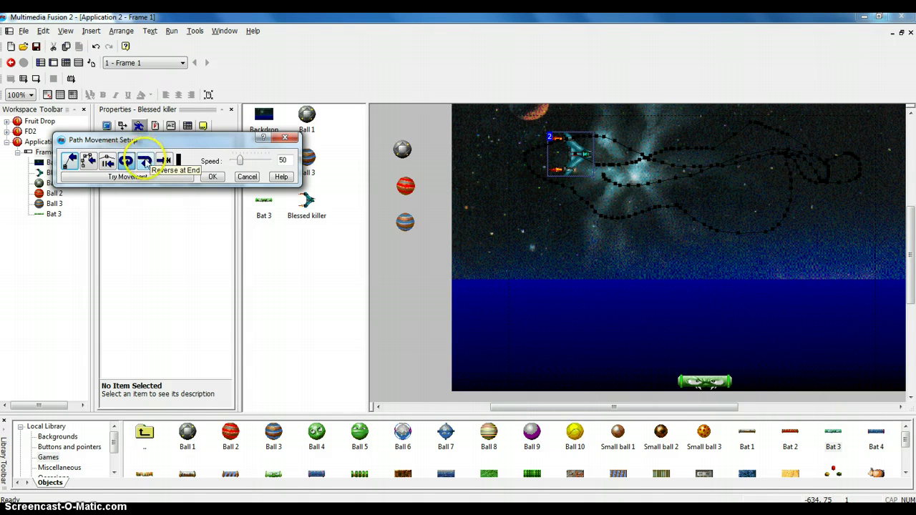
{"action": "left_click", "coordinate": [239, 163]}
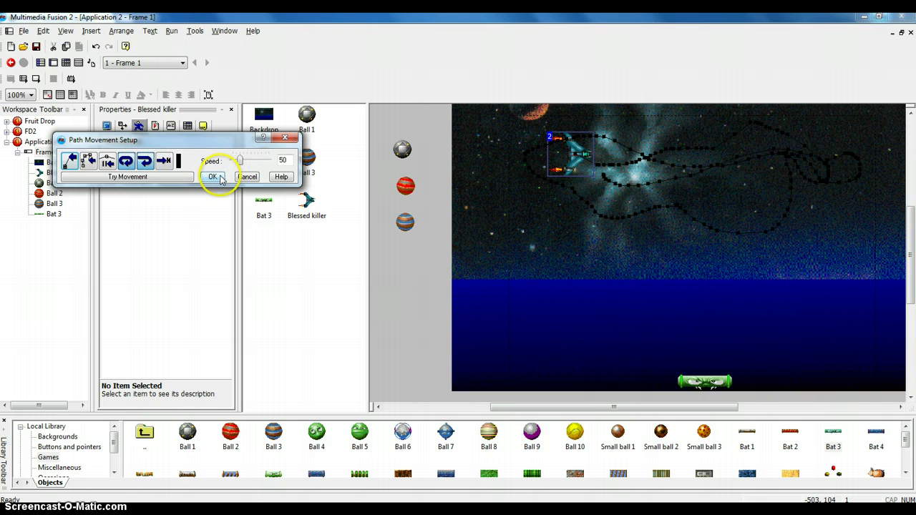
{"action": "left_click", "coordinate": [213, 178]}
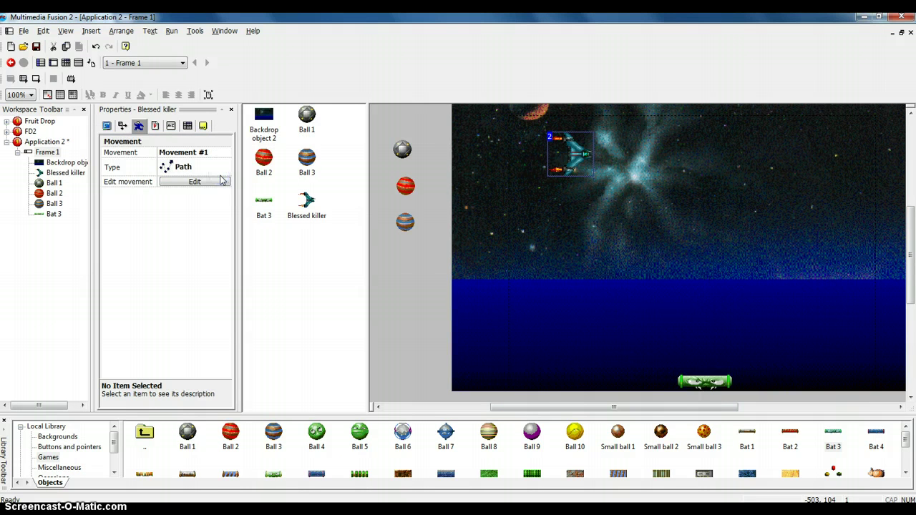
- Test-run the game to check the ship's path movement, and close the run window
{"action": "key", "text": "F7"}
{"action": "left_click", "coordinate": [262, 175]}
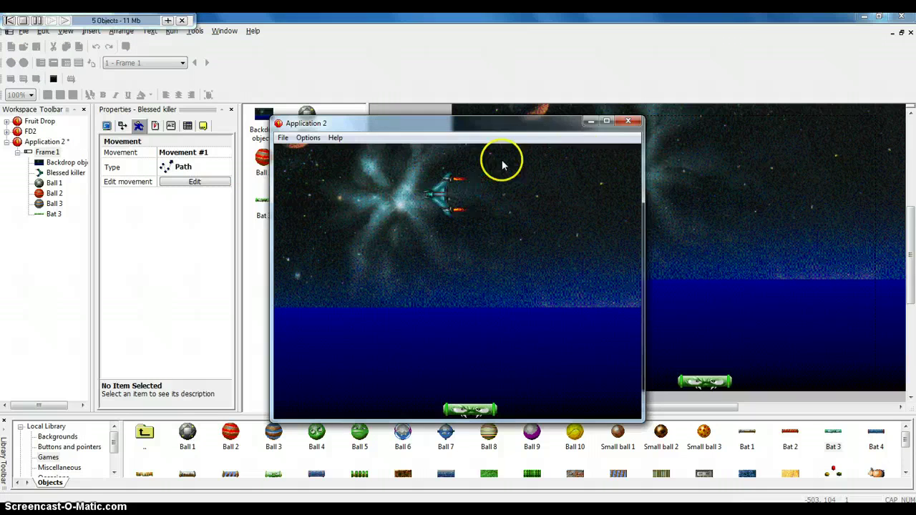
{"action": "left_click", "coordinate": [626, 121]}
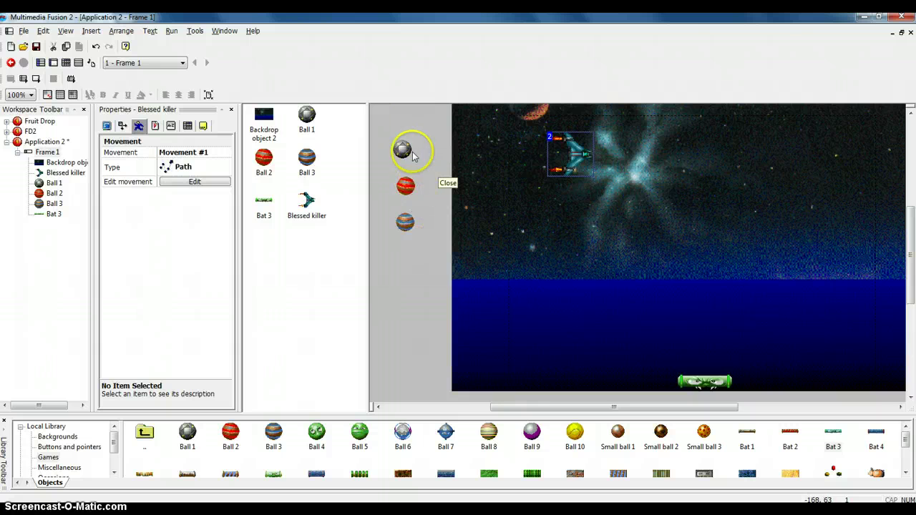
- Add a timer condition to the frame's events that triggers every 3 seconds
{"action": "left_click", "coordinate": [65, 63]}
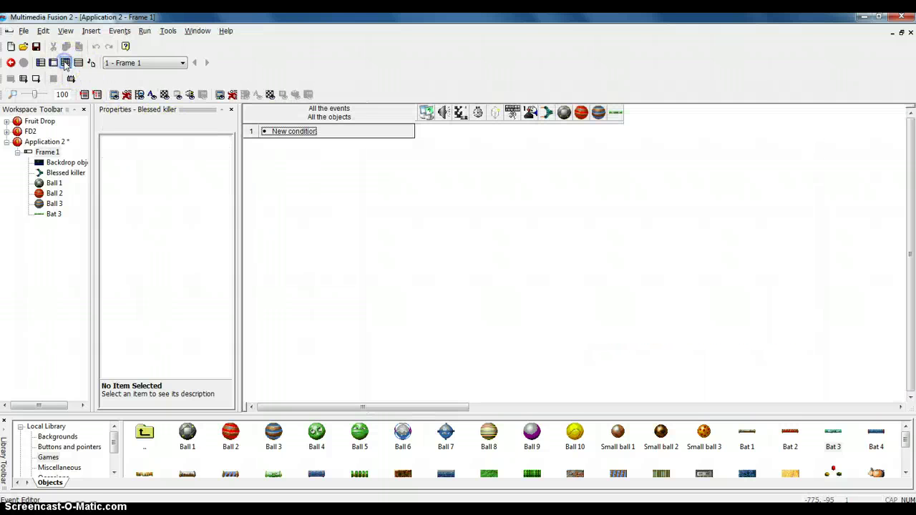
{"action": "double_click", "coordinate": [297, 136]}
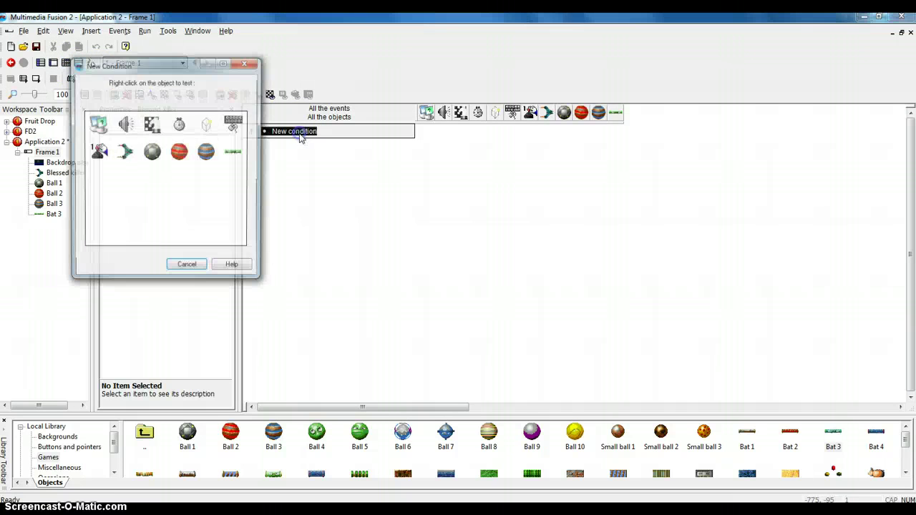
{"action": "right_click", "coordinate": [181, 126]}
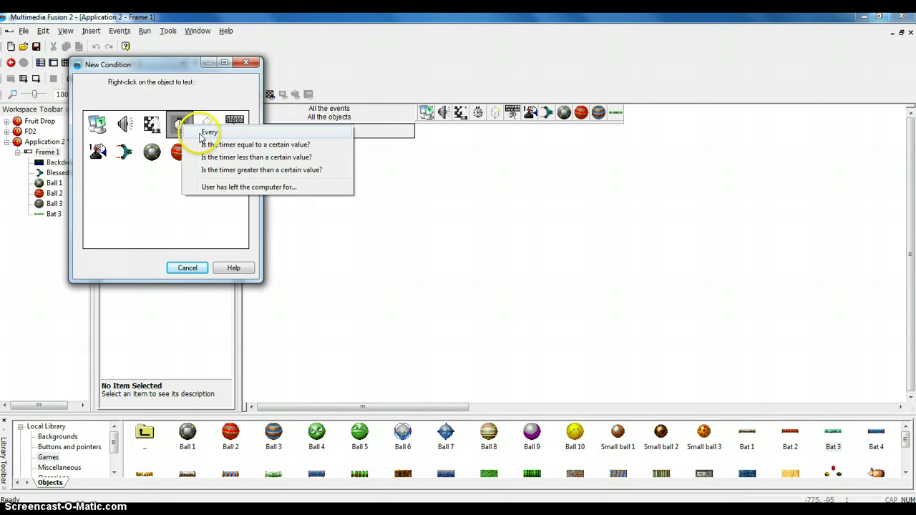
{"action": "left_click", "coordinate": [206, 132]}
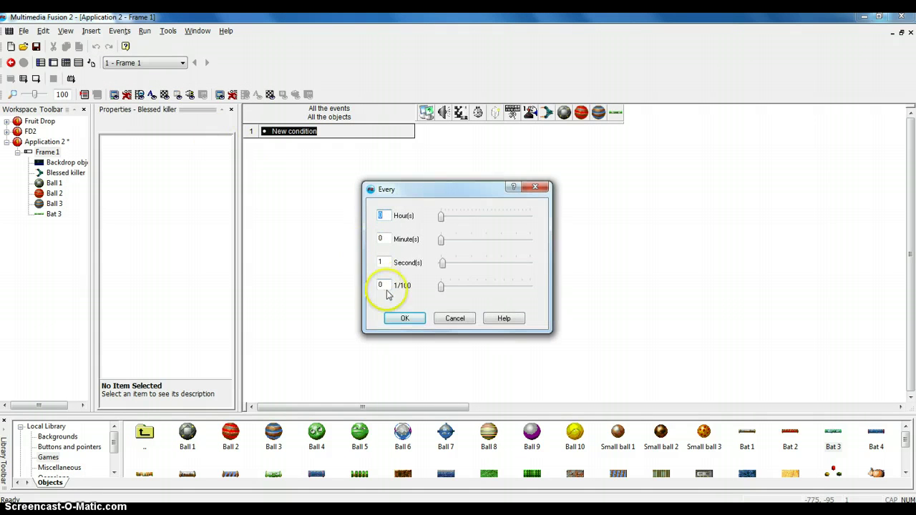
{"action": "left_click", "coordinate": [442, 264]}
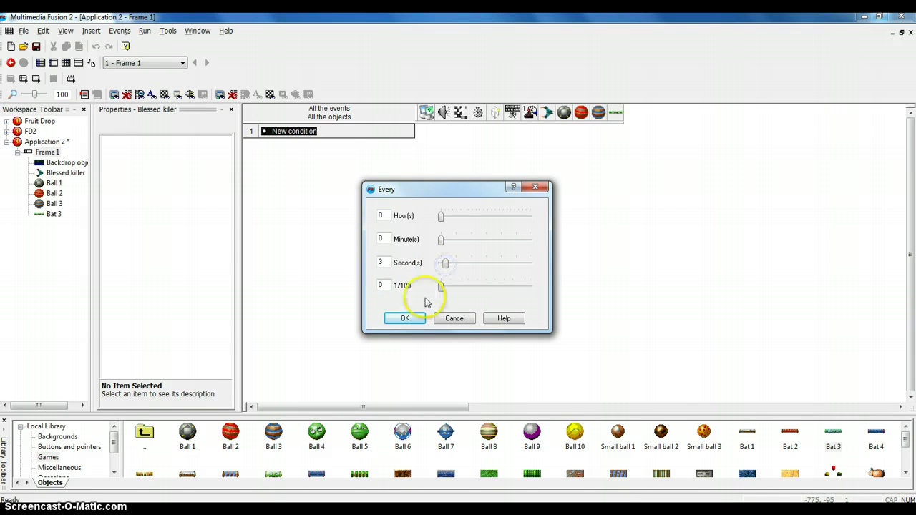
{"action": "left_click", "coordinate": [413, 319]}
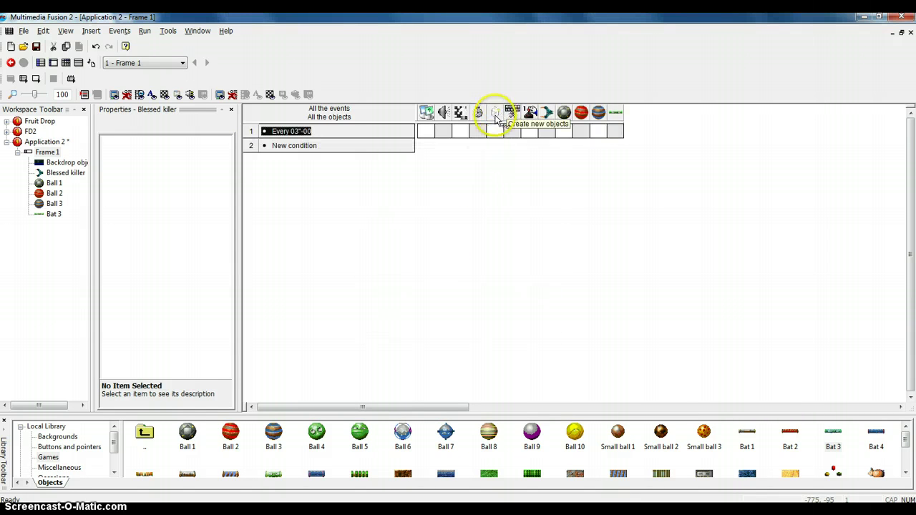
- Add an action to the 3-second event that creates Ball 1 at 0, 0 relative to the Blessed killer ship
{"action": "left_click", "coordinate": [495, 131]}
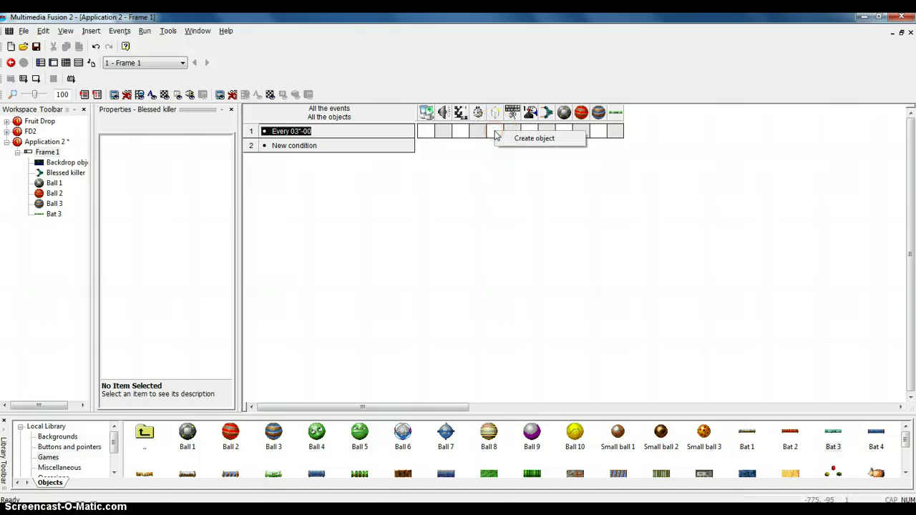
{"action": "left_click", "coordinate": [511, 138]}
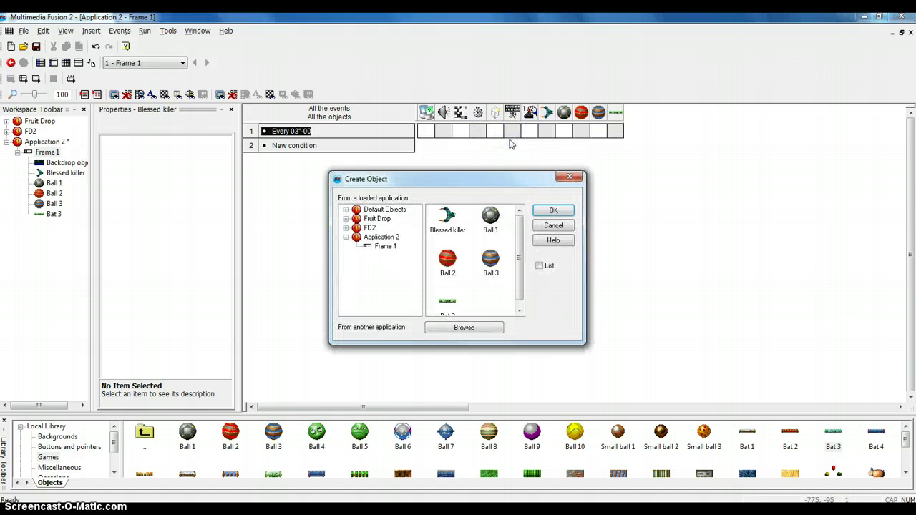
{"action": "left_click", "coordinate": [490, 226]}
{"action": "left_click", "coordinate": [548, 211]}
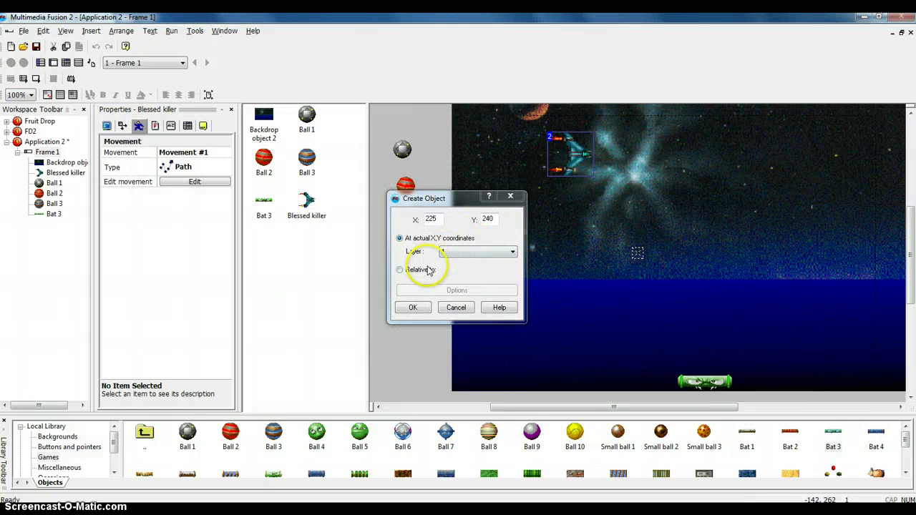
{"action": "left_click", "coordinate": [404, 271]}
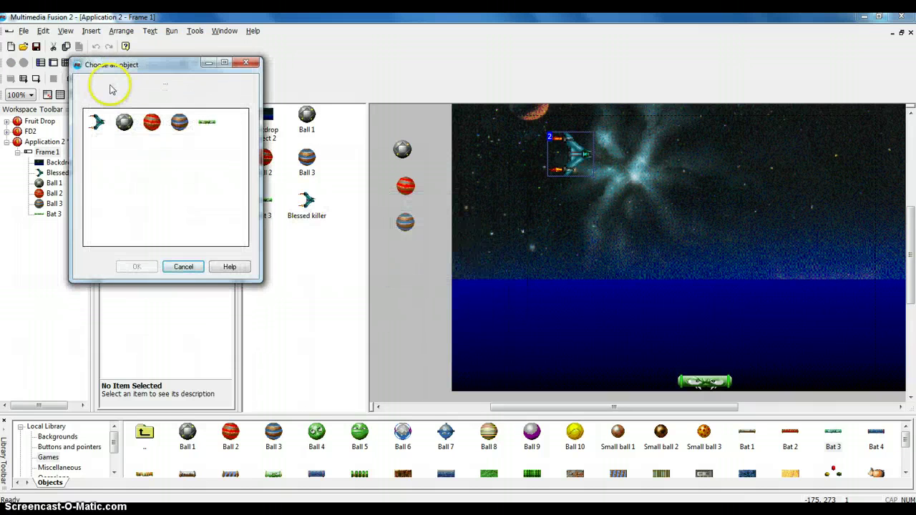
{"action": "left_click", "coordinate": [134, 265]}
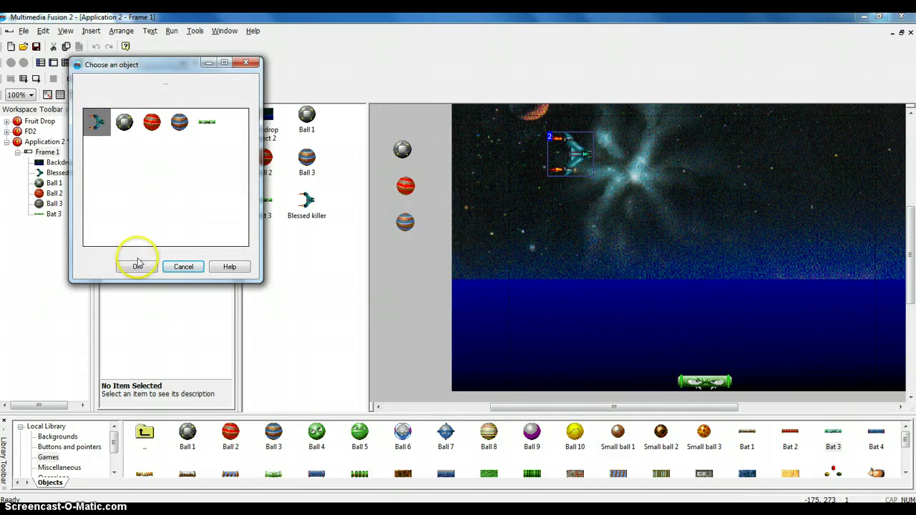
{"action": "left_click", "coordinate": [401, 268]}
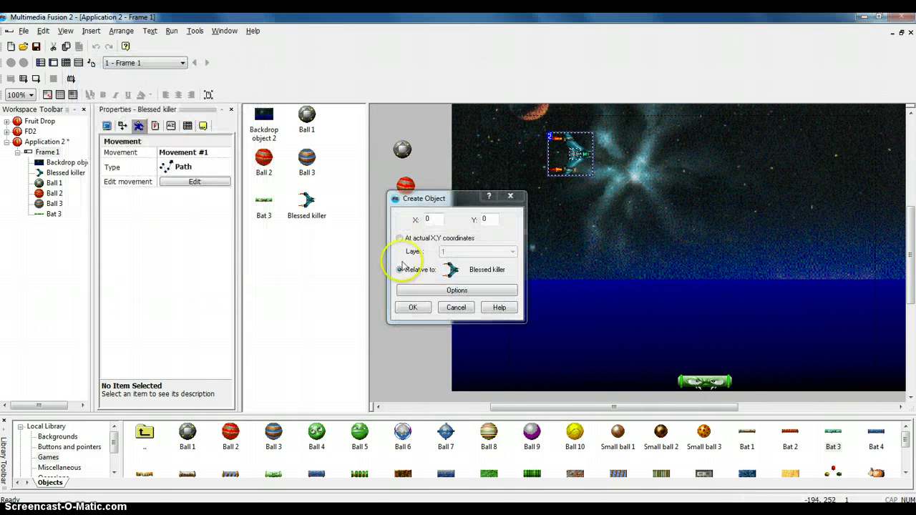
{"action": "left_click", "coordinate": [414, 308]}
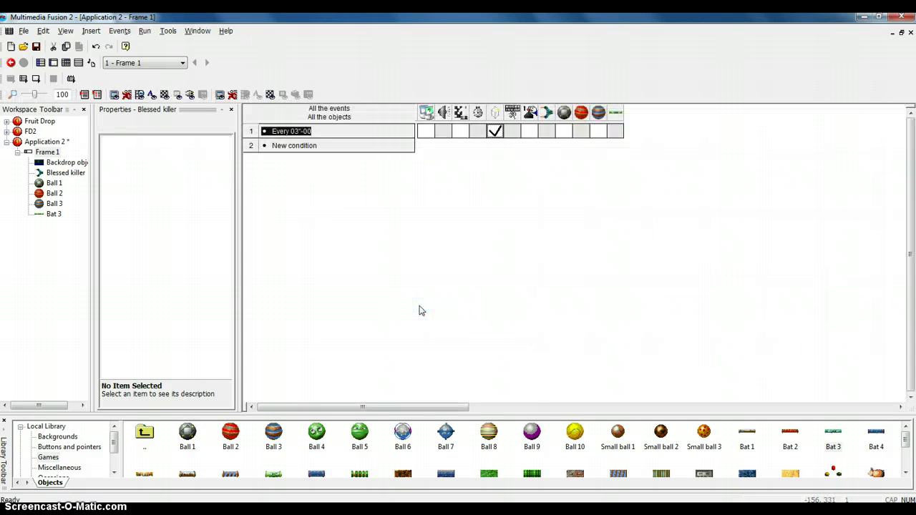
- Test-run the game to check that the ship creates Ball 1, and close the run window
{"action": "key", "text": "F8"}
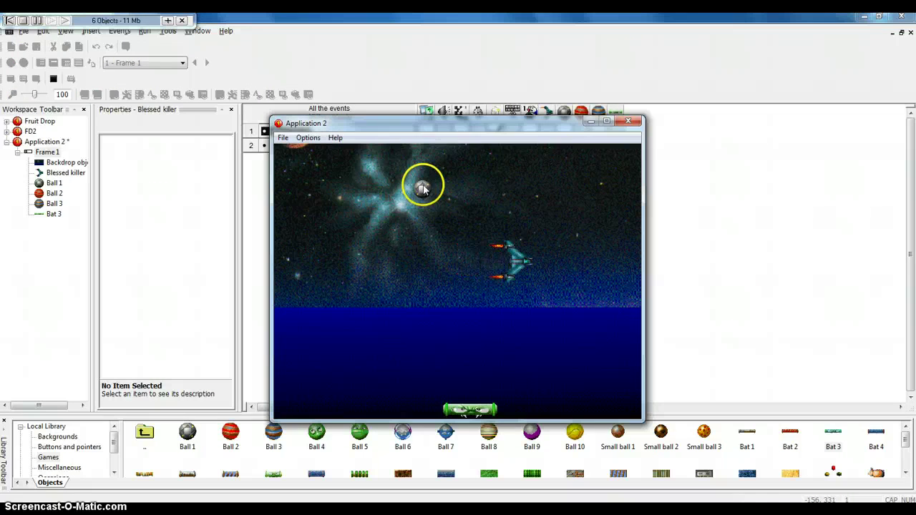
{"action": "left_click", "coordinate": [629, 122]}
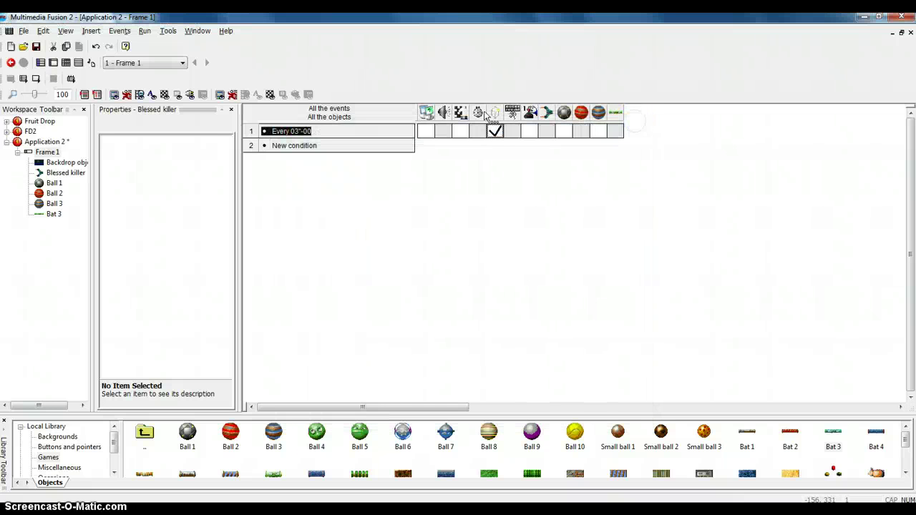
- In the frame, give Ball 1 the Pinball movement with initial directions 22, 24 and 26
{"action": "left_click", "coordinate": [53, 63]}
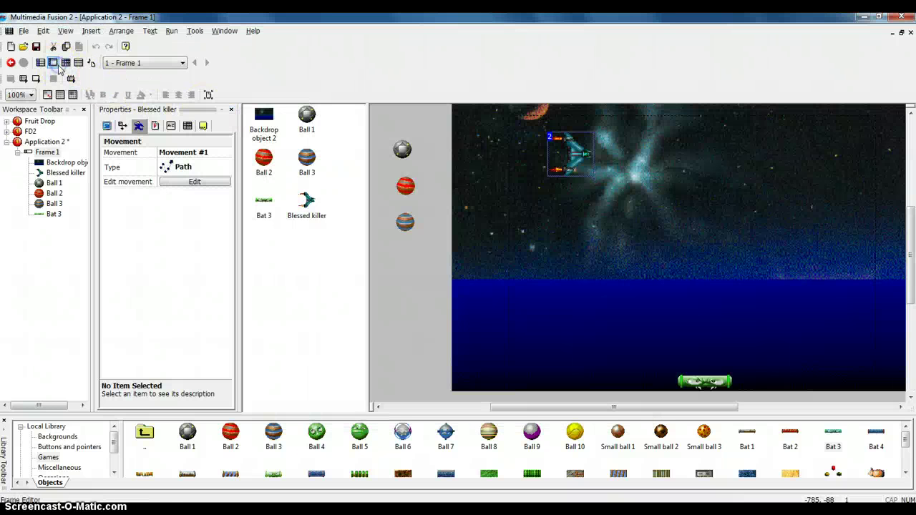
{"action": "left_click", "coordinate": [403, 148]}
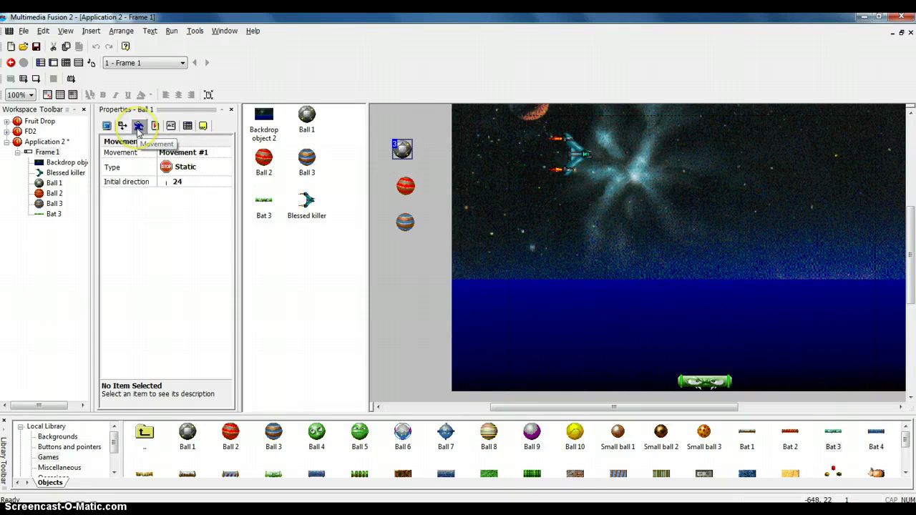
{"action": "left_click", "coordinate": [189, 170]}
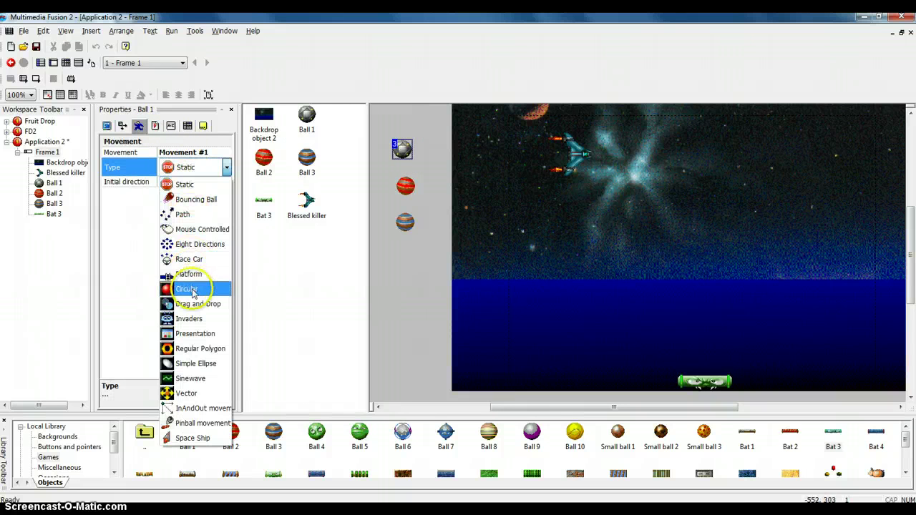
{"action": "left_click", "coordinate": [192, 423]}
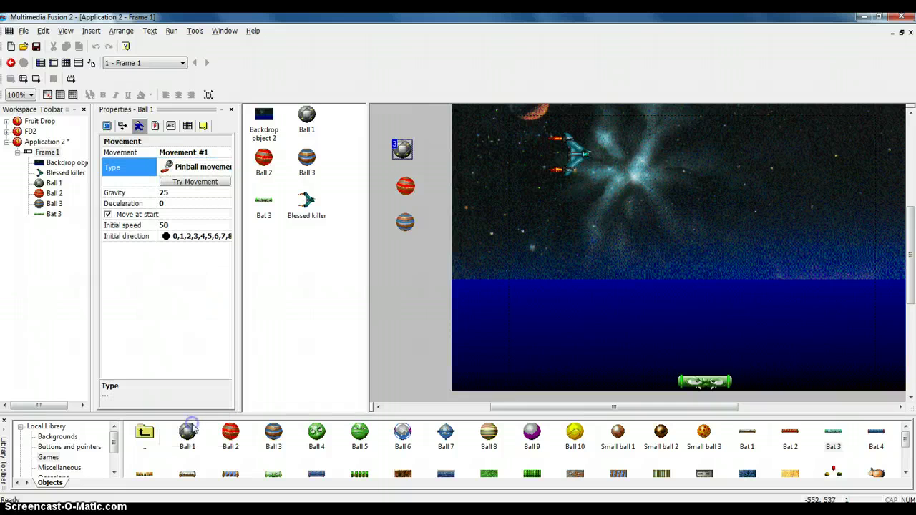
{"action": "left_click", "coordinate": [172, 228]}
{"action": "left_click", "coordinate": [183, 239]}
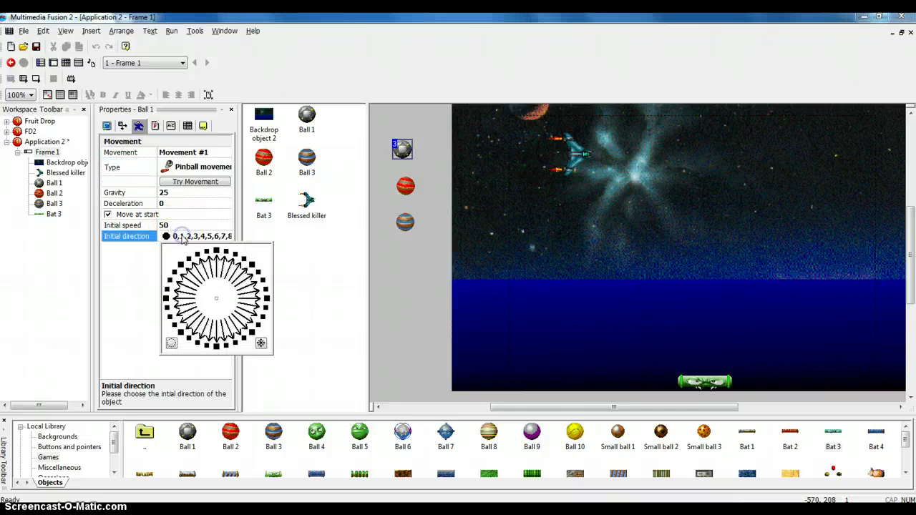
{"action": "left_click", "coordinate": [171, 343]}
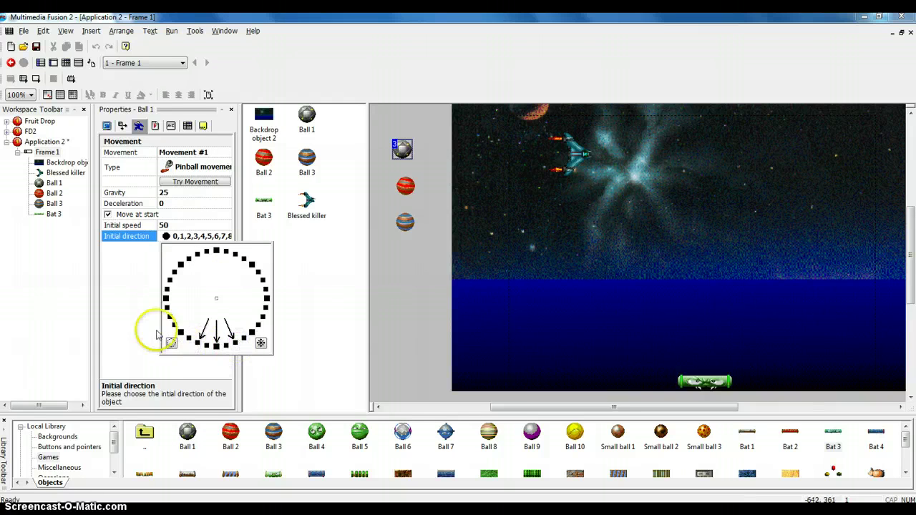
{"action": "left_click", "coordinate": [129, 326]}
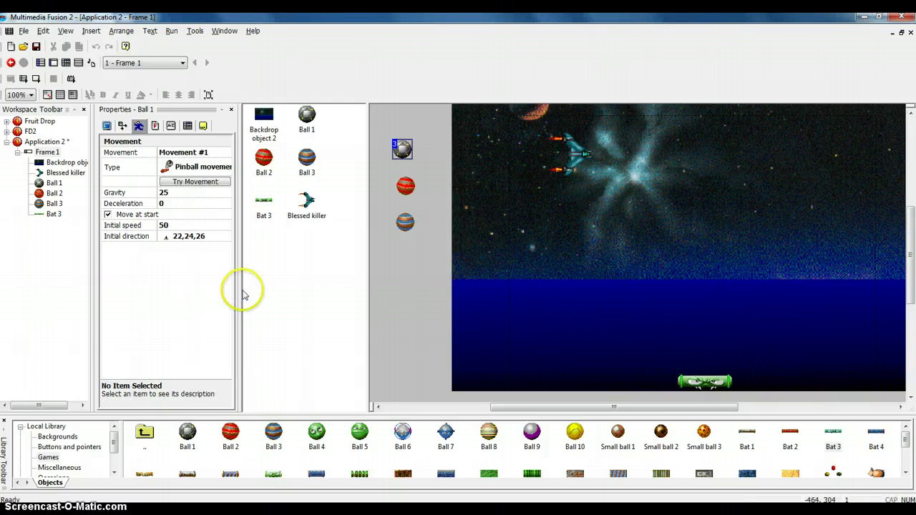
- Test-run the game to check how Ball 1 falls, and close the run window
{"action": "key", "text": "F7"}
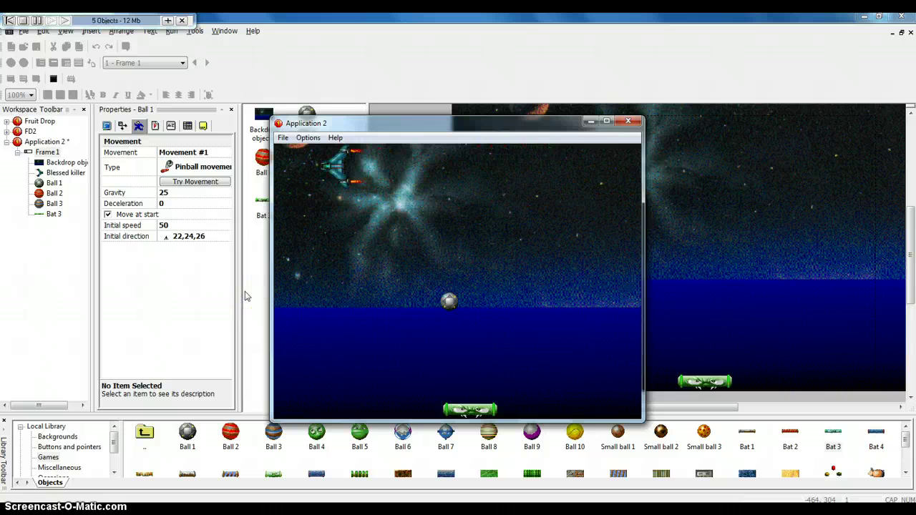
{"action": "left_click", "coordinate": [629, 122]}
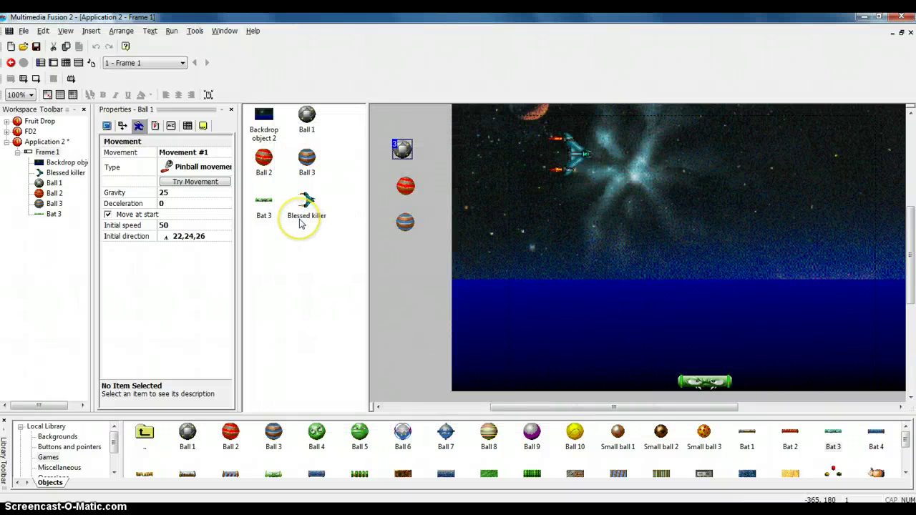
- Give Ball 2 the Pinball movement with initial directions 22, 23, 25 and 26
{"action": "left_click", "coordinate": [406, 186]}
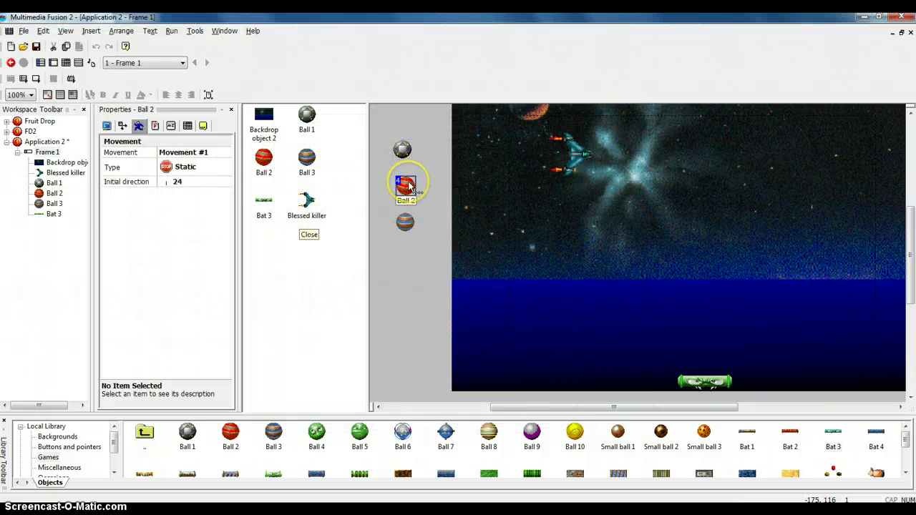
{"action": "right_click", "coordinate": [406, 186]}
{"action": "key", "text": "Escape"}
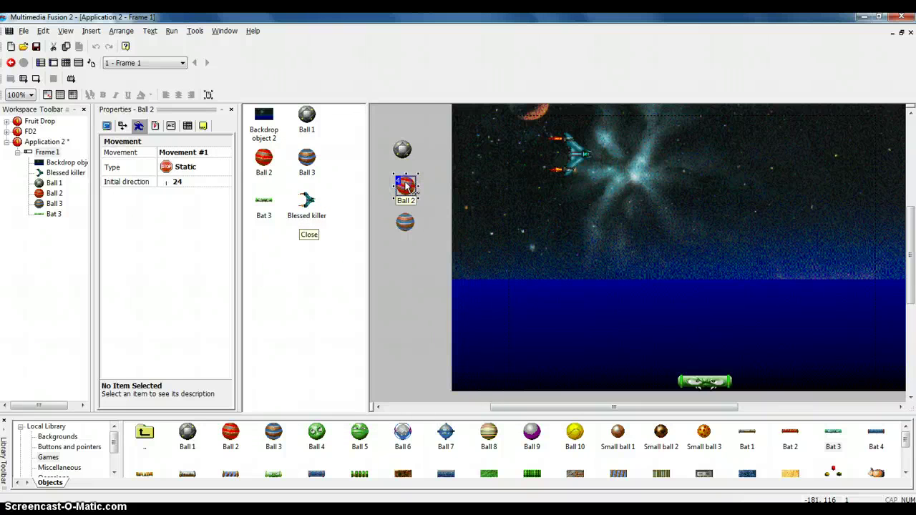
{"action": "left_click", "coordinate": [188, 167]}
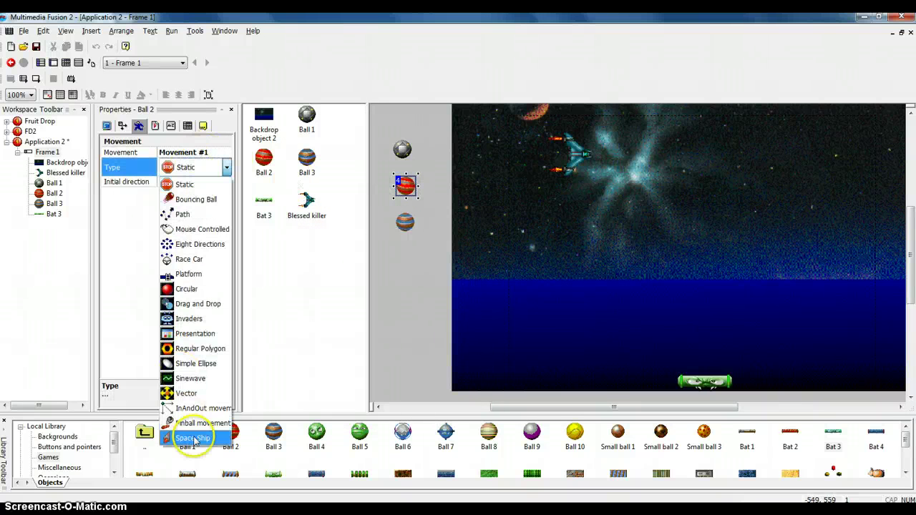
{"action": "left_click", "coordinate": [191, 423]}
{"action": "left_click", "coordinate": [184, 236]}
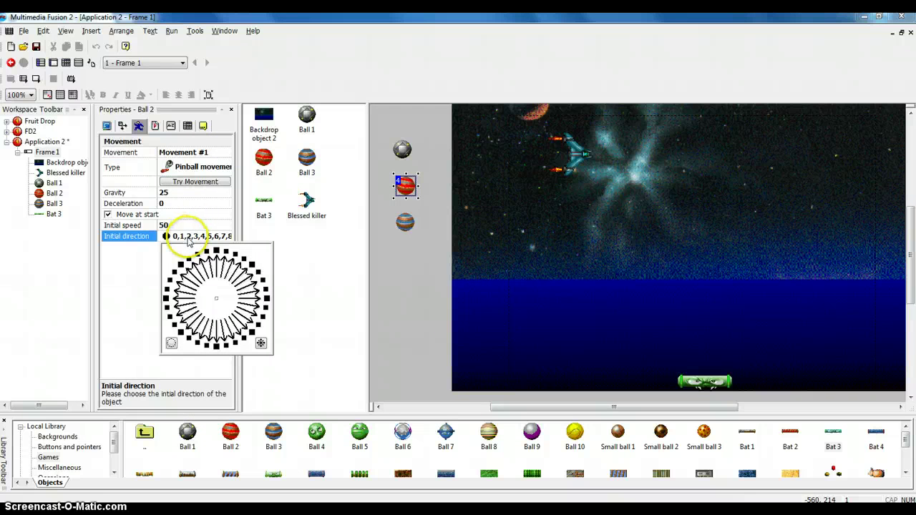
{"action": "left_click", "coordinate": [172, 343]}
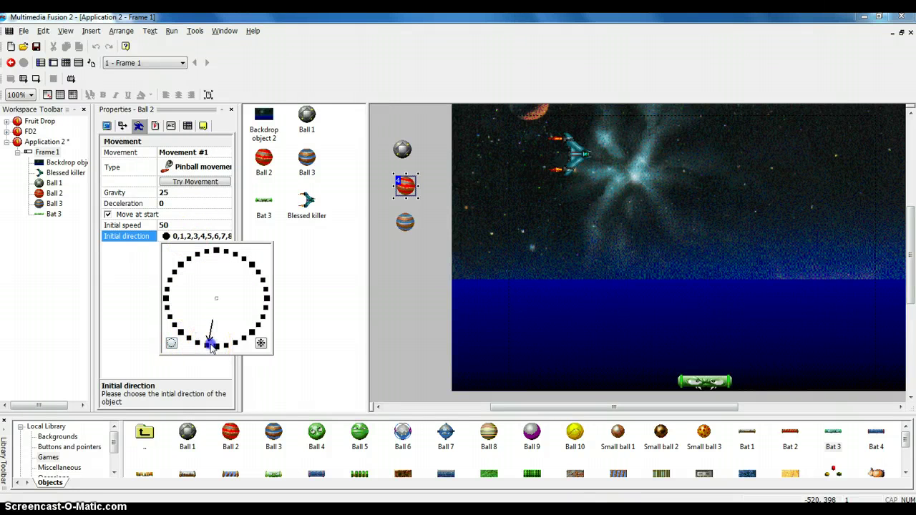
{"action": "left_click", "coordinate": [234, 345]}
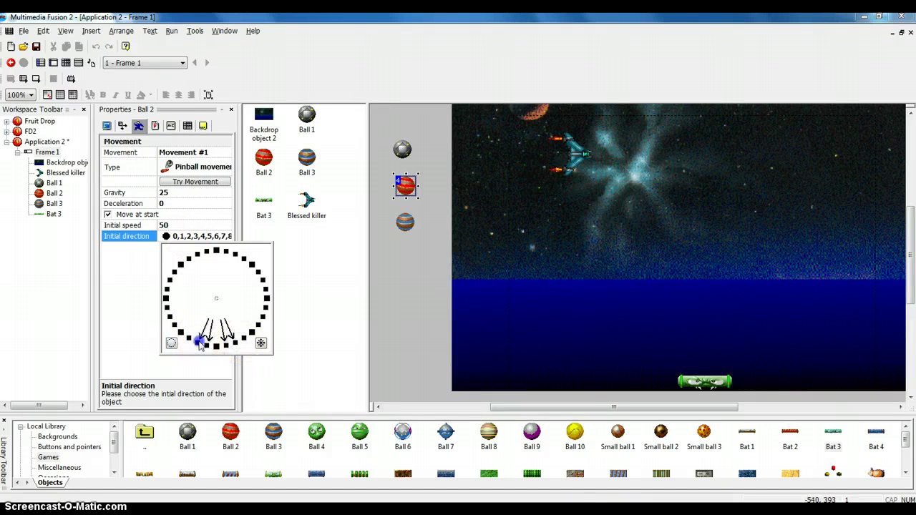
{"action": "left_click", "coordinate": [127, 275]}
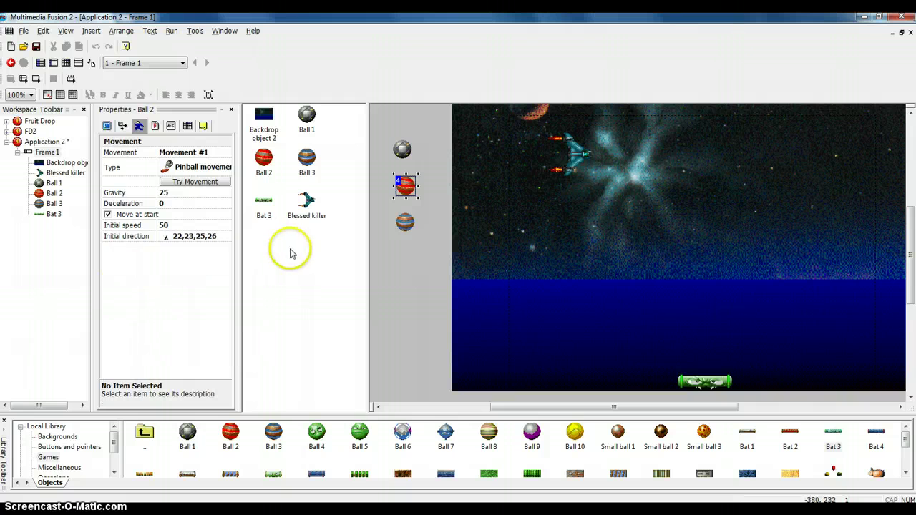
- Give Ball 3 the Pinball movement with initial directions 18, 19, 29 and 30 and an initial speed of 150
{"action": "left_click", "coordinate": [403, 223]}
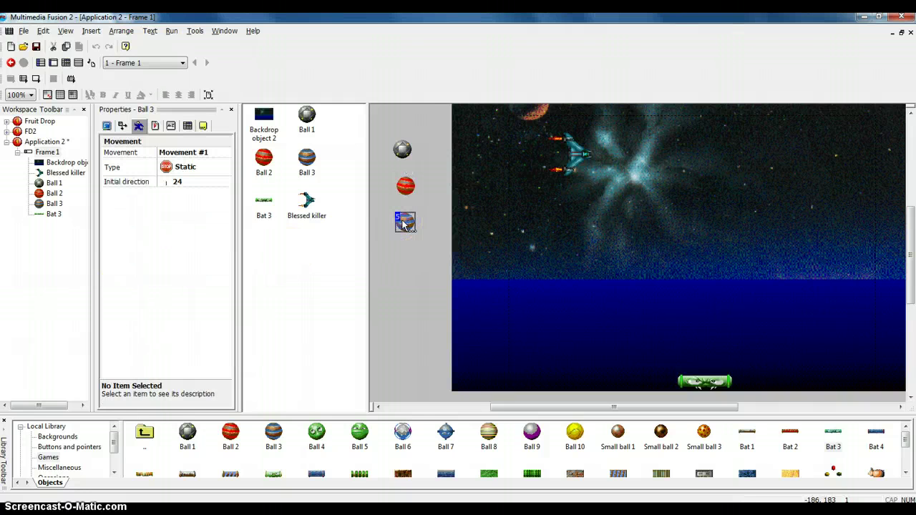
{"action": "left_click", "coordinate": [214, 168]}
{"action": "left_click", "coordinate": [199, 423]}
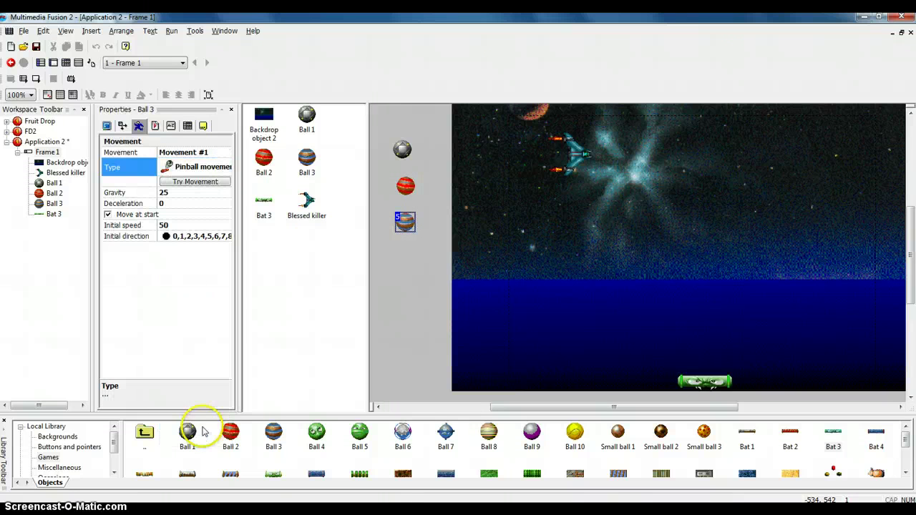
{"action": "left_click", "coordinate": [204, 240]}
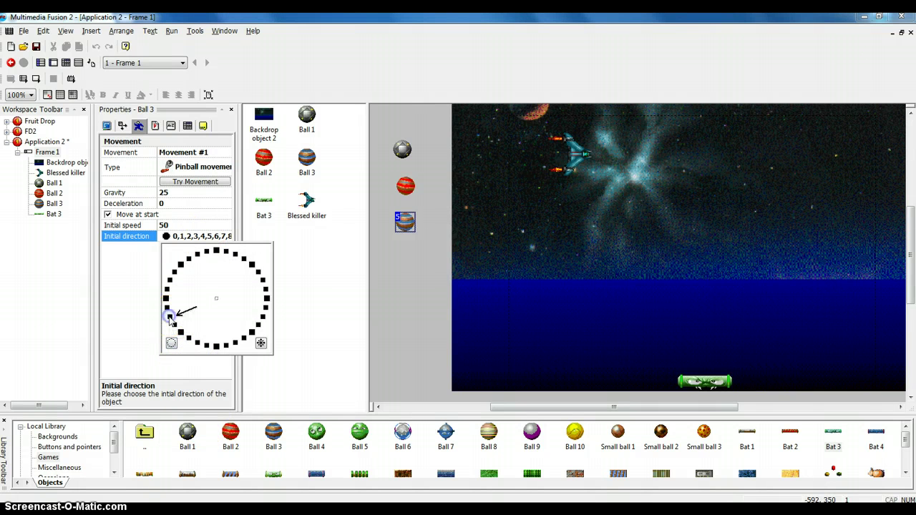
{"action": "left_click", "coordinate": [256, 317]}
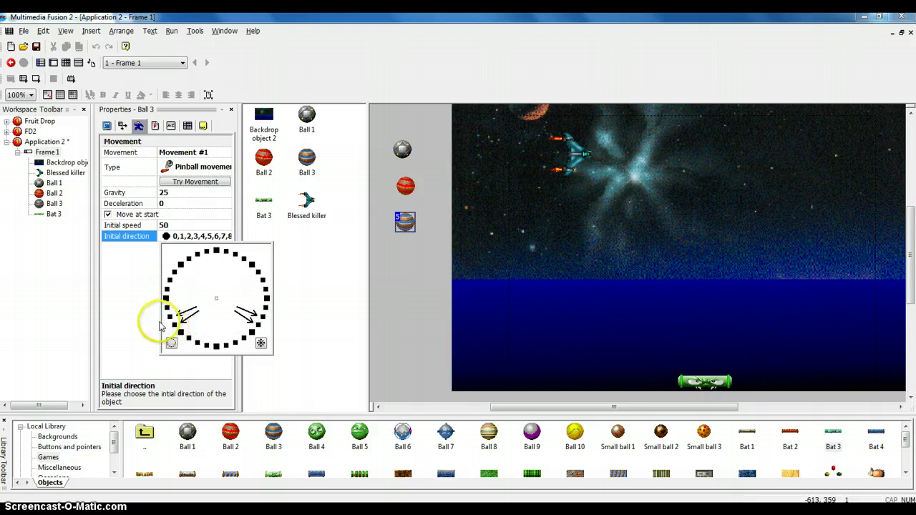
{"action": "left_click", "coordinate": [153, 317]}
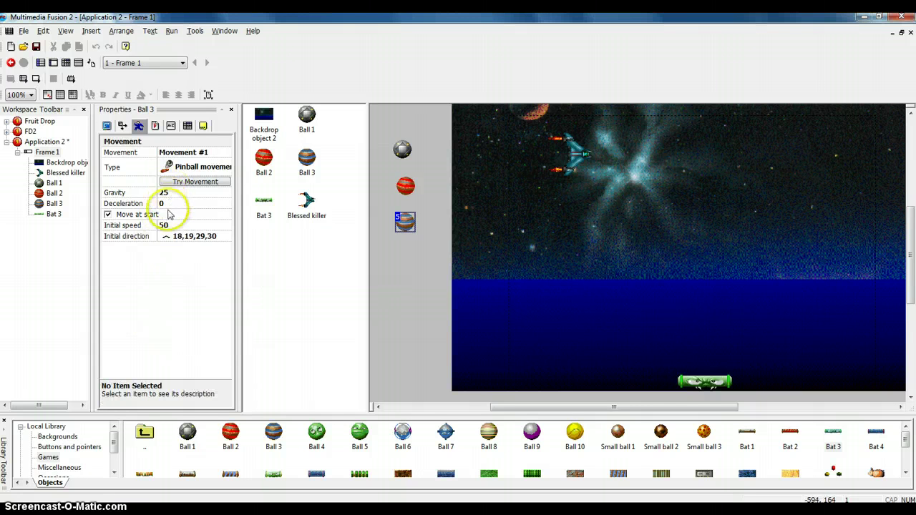
{"action": "left_click", "coordinate": [167, 225]}
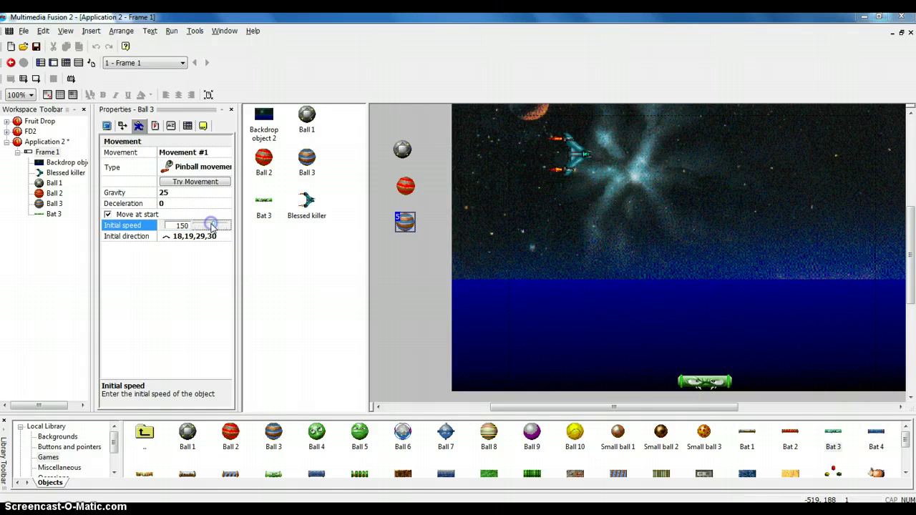
{"action": "left_click", "coordinate": [215, 256]}
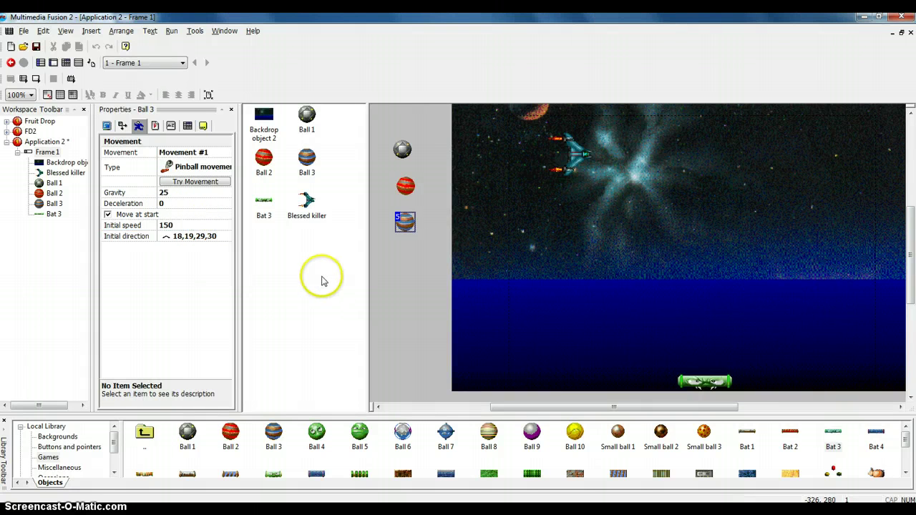
- In the event editor, add a timer condition that triggers every 2 seconds
{"action": "left_click", "coordinate": [65, 63]}
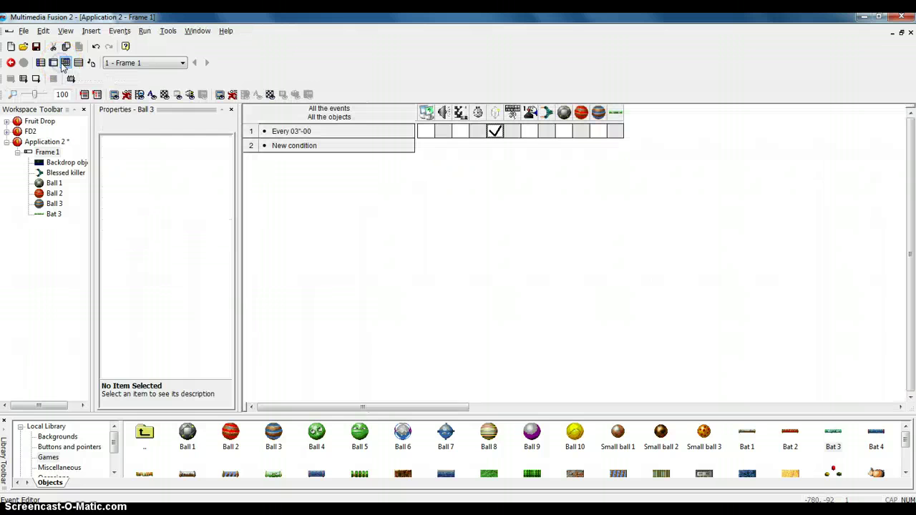
{"action": "left_click", "coordinate": [279, 147]}
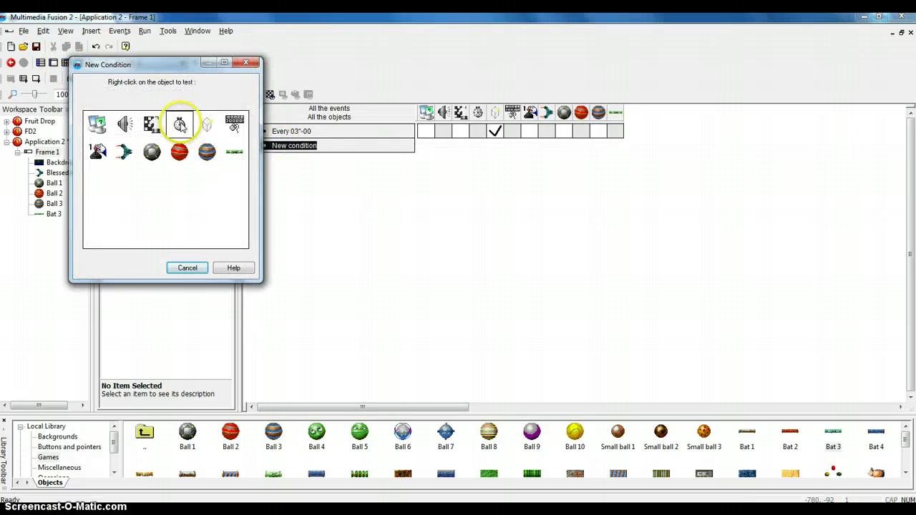
{"action": "right_click", "coordinate": [179, 125]}
{"action": "left_click", "coordinate": [202, 133]}
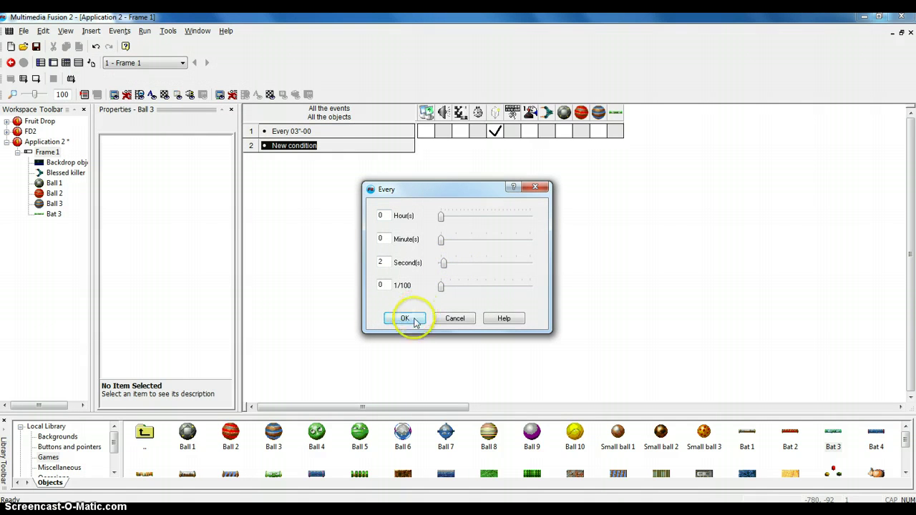
{"action": "left_click", "coordinate": [404, 318]}
- Make the 2-second event create Ball 2 at position 0, 0 relative to the Blessed killer ship
{"action": "right_click", "coordinate": [494, 149]}
{"action": "left_click", "coordinate": [497, 157]}
{"action": "left_click", "coordinate": [446, 263]}
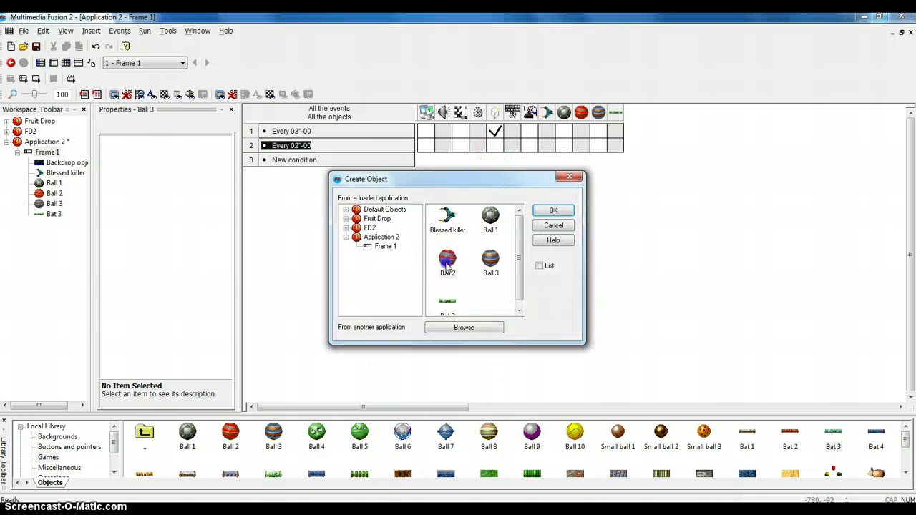
{"action": "left_click", "coordinate": [551, 211]}
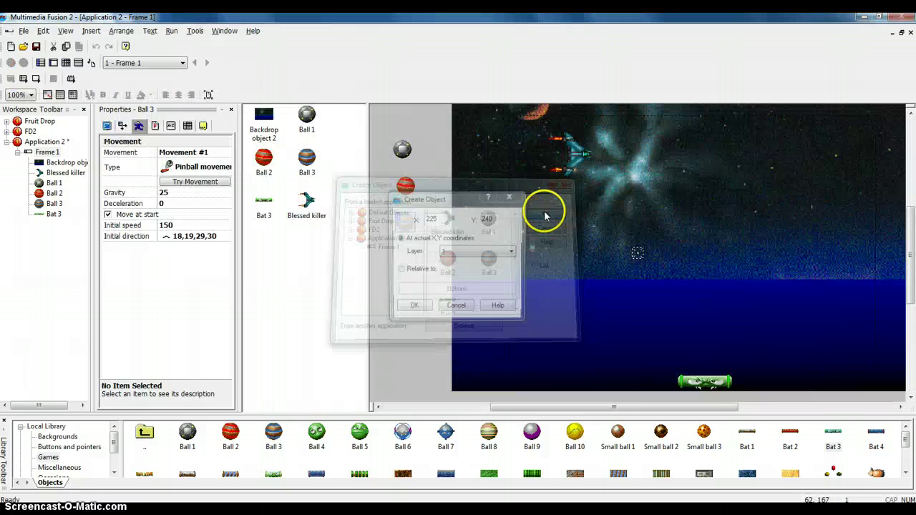
{"action": "left_click", "coordinate": [402, 269]}
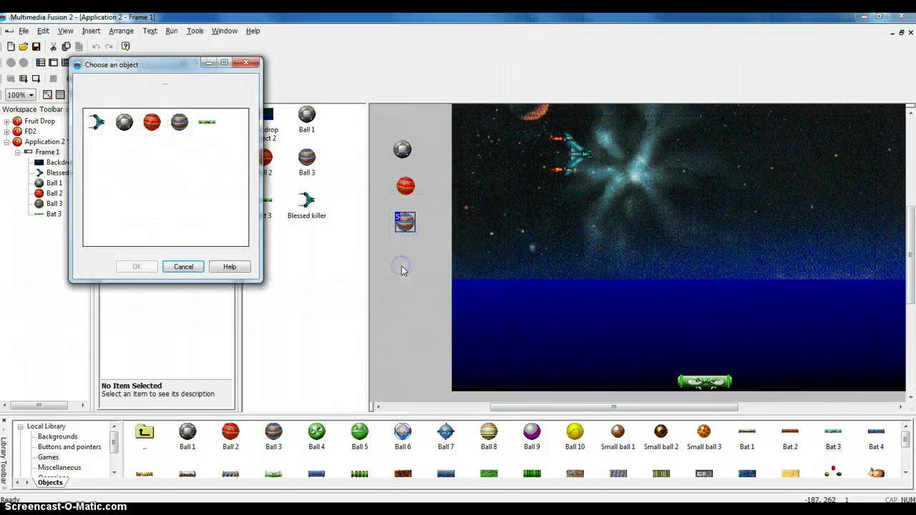
{"action": "left_click", "coordinate": [97, 122]}
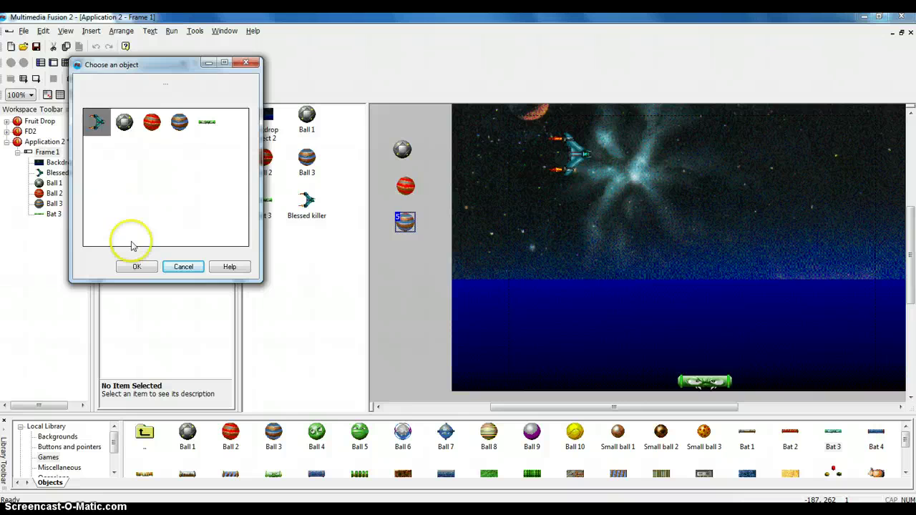
{"action": "left_click", "coordinate": [133, 269]}
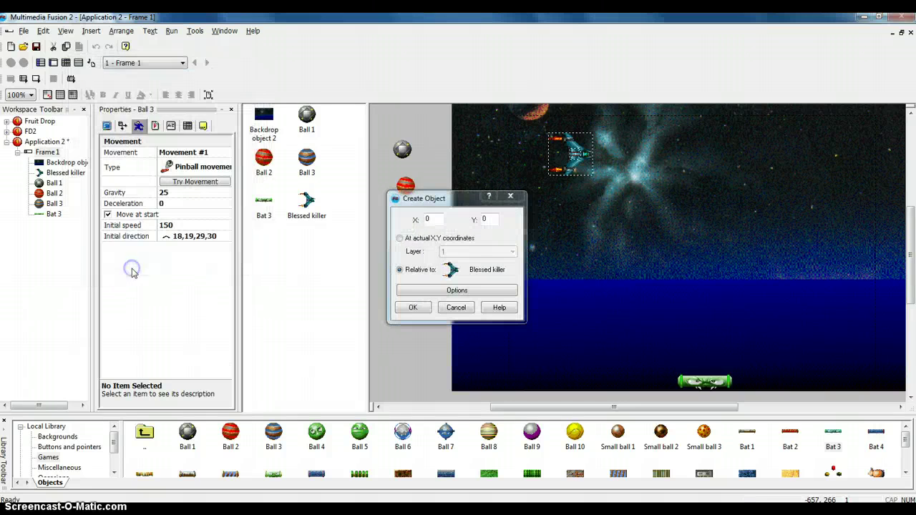
{"action": "left_click", "coordinate": [416, 309]}
- Test-run the game to check that the ship releases Ball 2, and close the run window
{"action": "key", "text": "F8"}
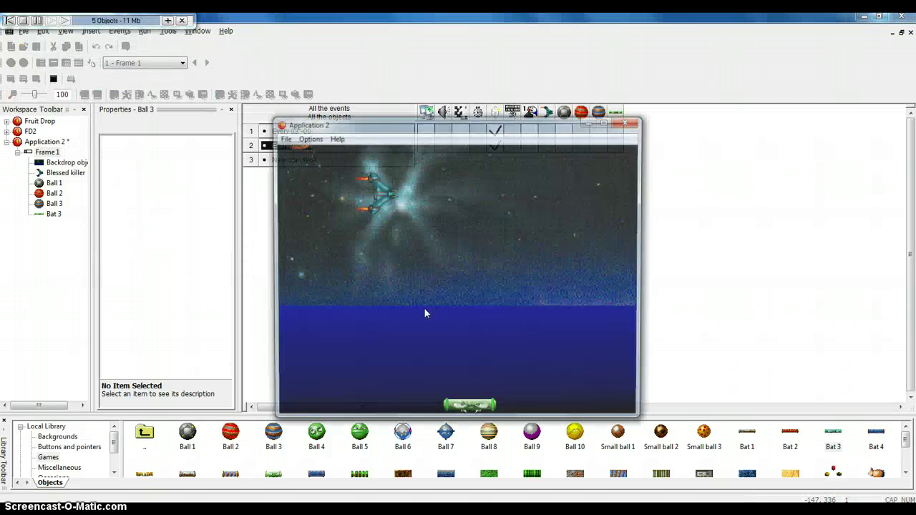
{"action": "left_click", "coordinate": [396, 307]}
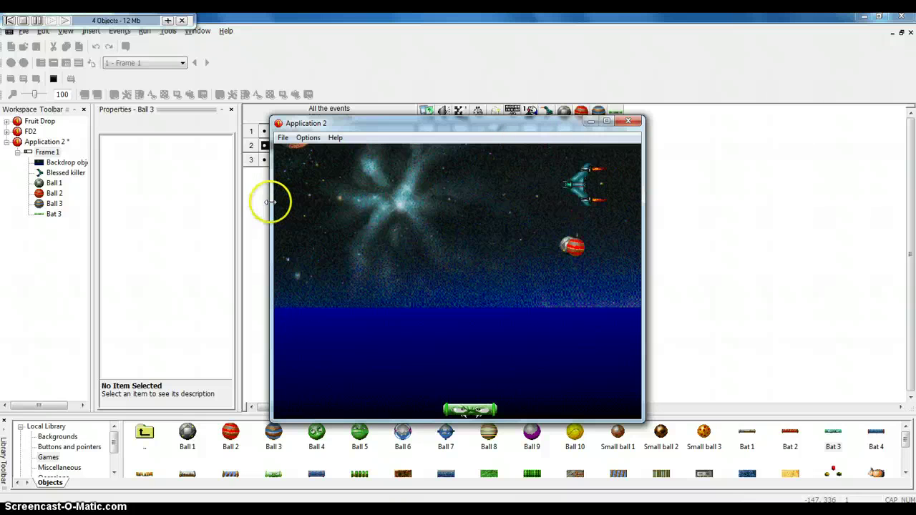
{"action": "left_click", "coordinate": [628, 121]}
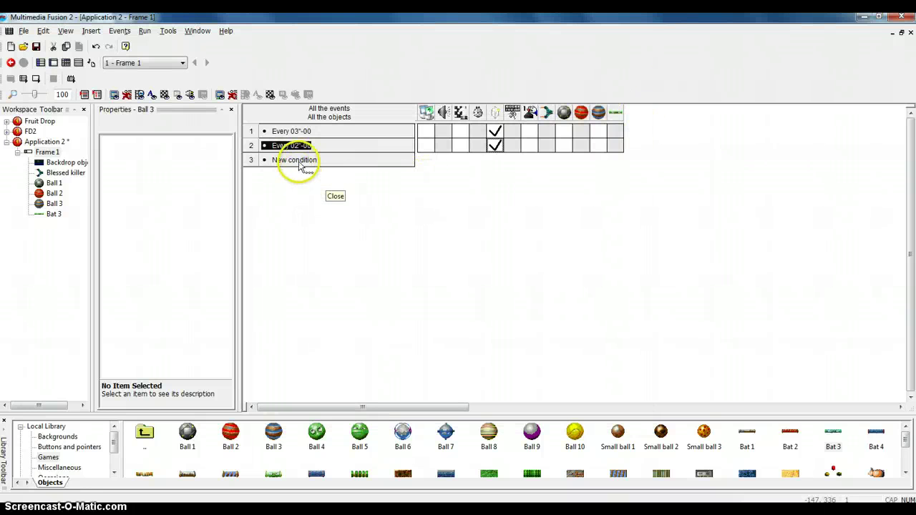
- Add a timer condition that triggers every 7 seconds
{"action": "left_click", "coordinate": [299, 163]}
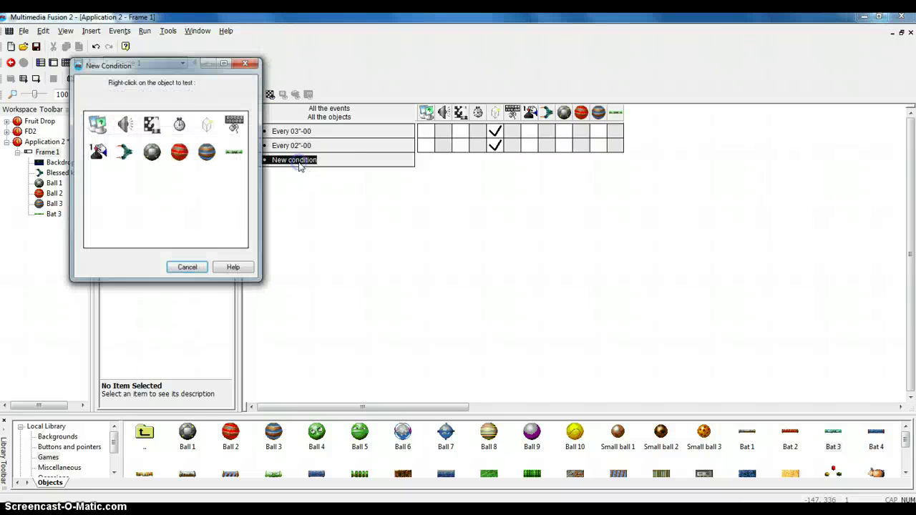
{"action": "right_click", "coordinate": [179, 123]}
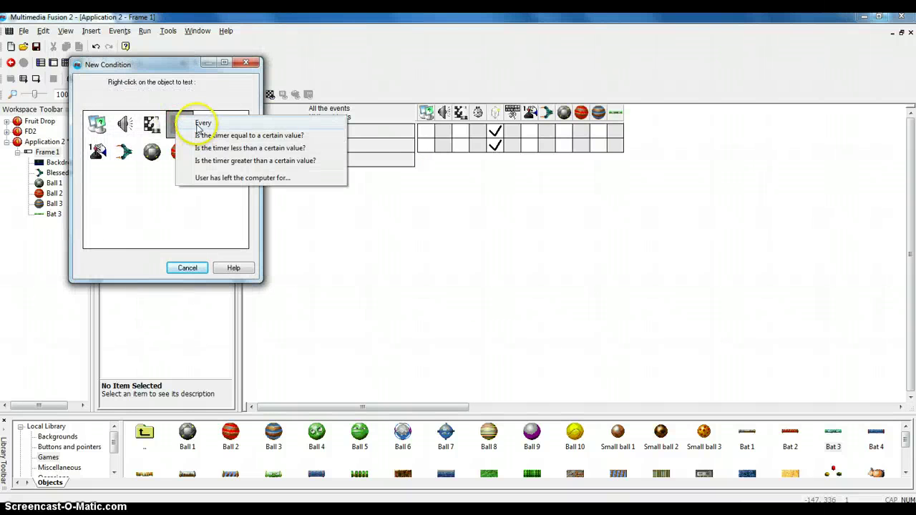
{"action": "left_click", "coordinate": [200, 122]}
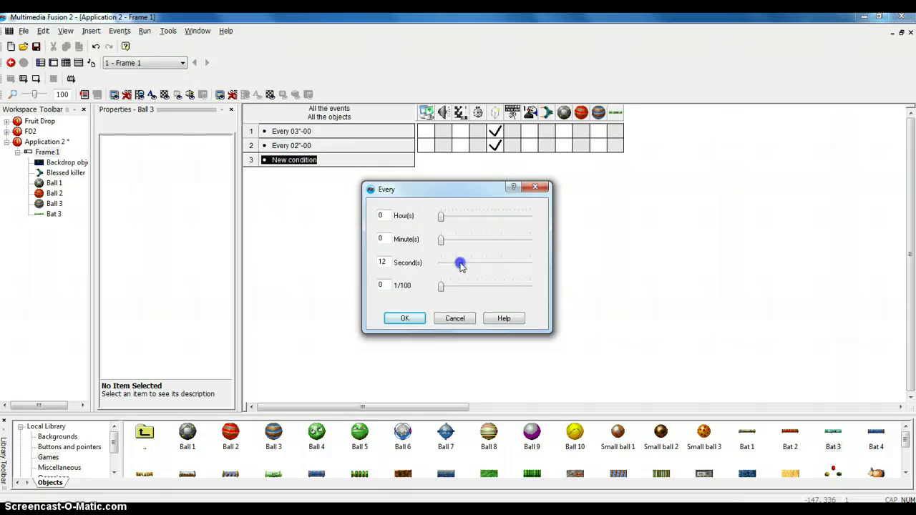
{"action": "left_click", "coordinate": [405, 319]}
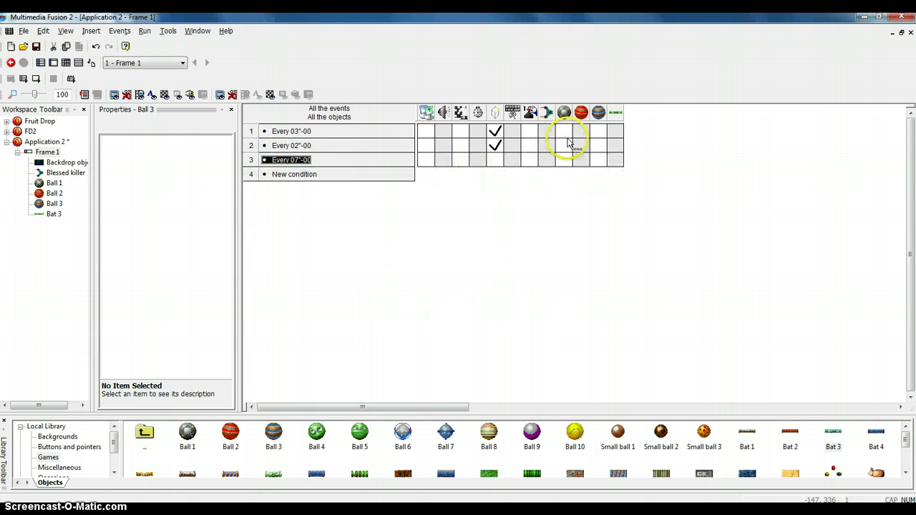
- Make the 7-second event create Ball 3 at position 0, 0 relative to the Blessed killer ship, and test-run the game
{"action": "left_click", "coordinate": [494, 160]}
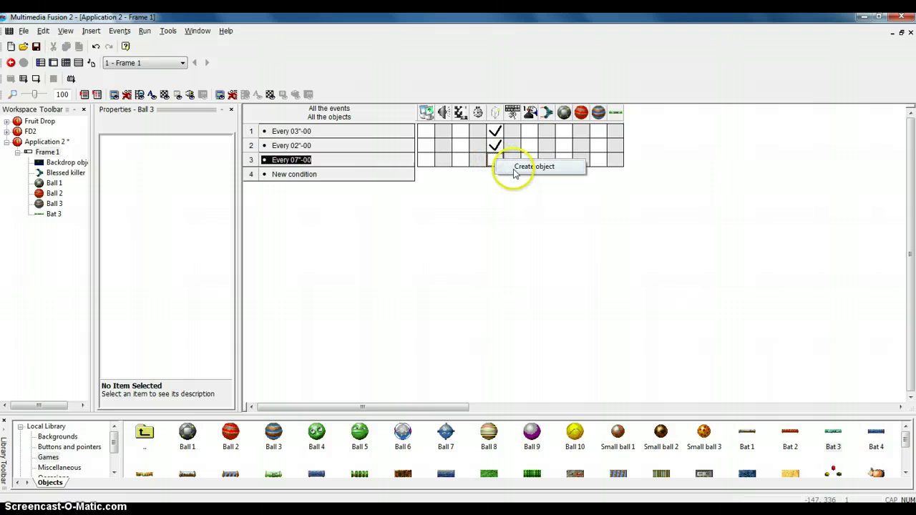
{"action": "left_click", "coordinate": [515, 172]}
{"action": "left_click", "coordinate": [488, 257]}
{"action": "left_click", "coordinate": [542, 214]}
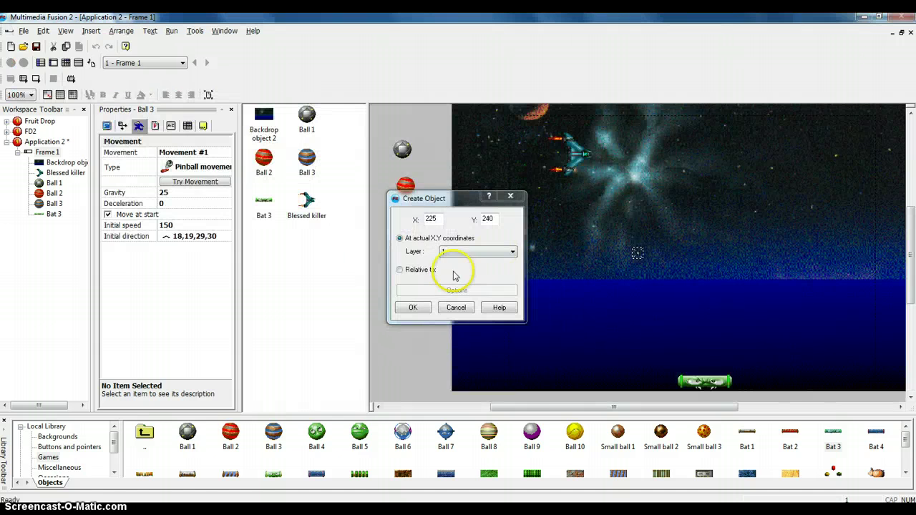
{"action": "left_click", "coordinate": [426, 269]}
{"action": "left_click", "coordinate": [96, 122]}
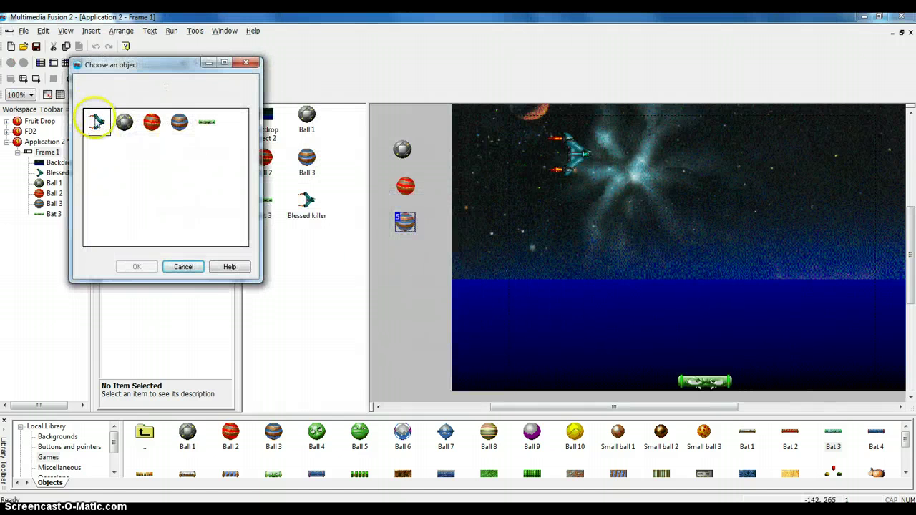
{"action": "left_click", "coordinate": [138, 265]}
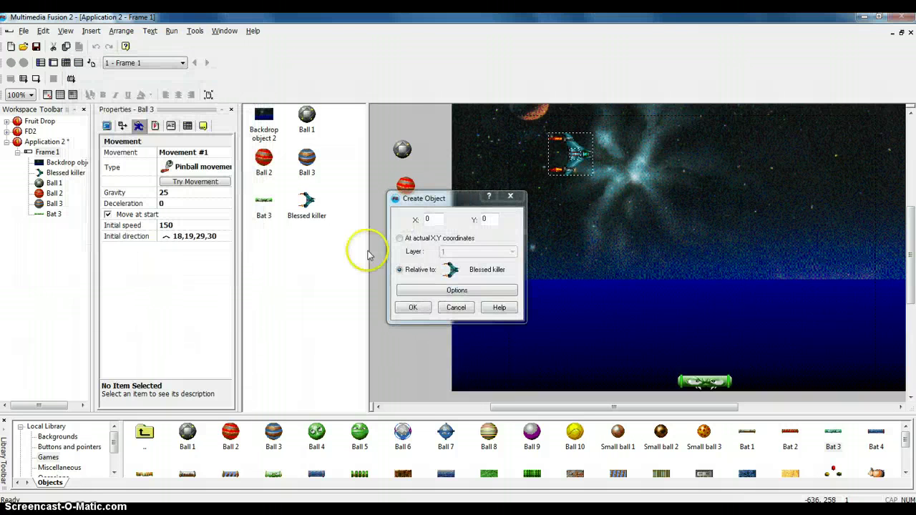
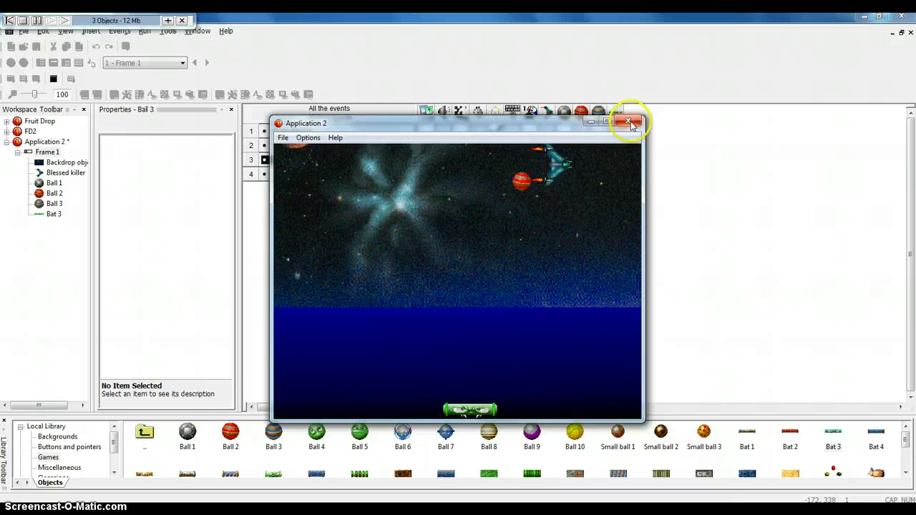
{"action": "left_click", "coordinate": [629, 123]}
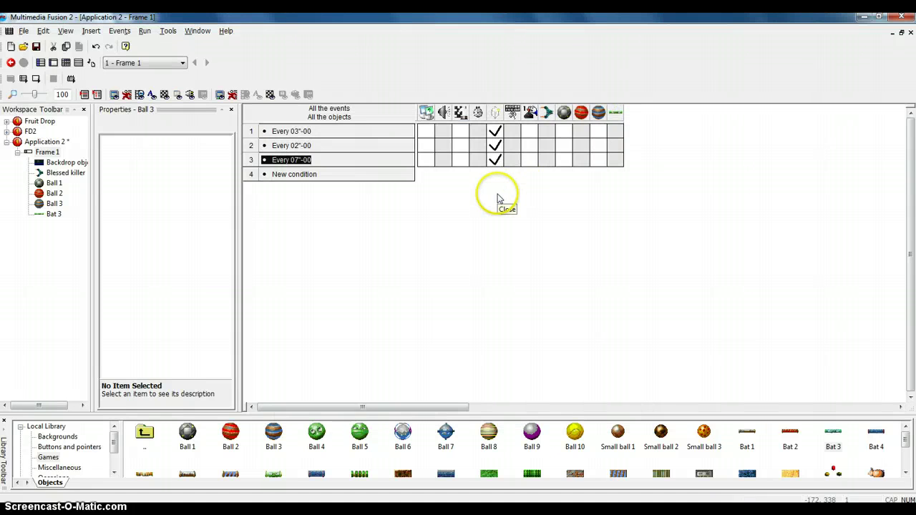
- Add a position condition that tests whether Ball 1 leaves the play area on the left or right
{"action": "left_click", "coordinate": [301, 175]}
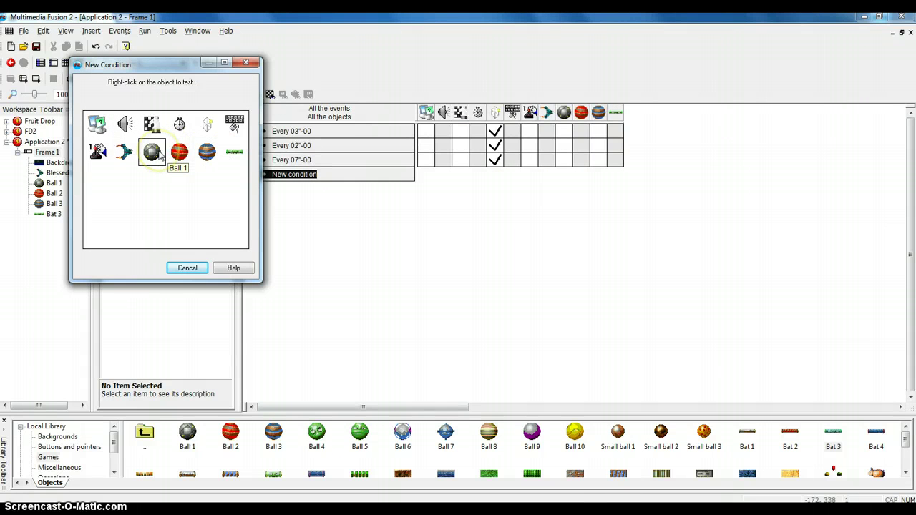
{"action": "right_click", "coordinate": [153, 152]}
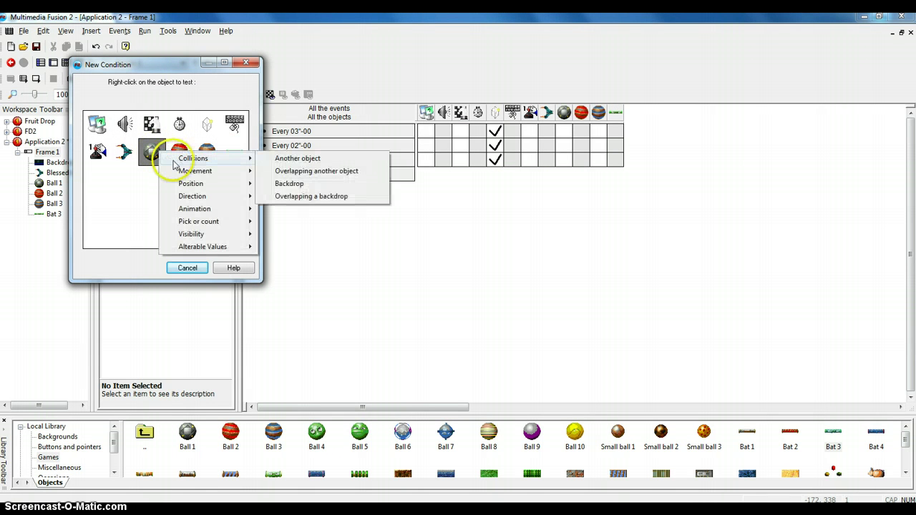
{"action": "mouse_move", "coordinate": [250, 186]}
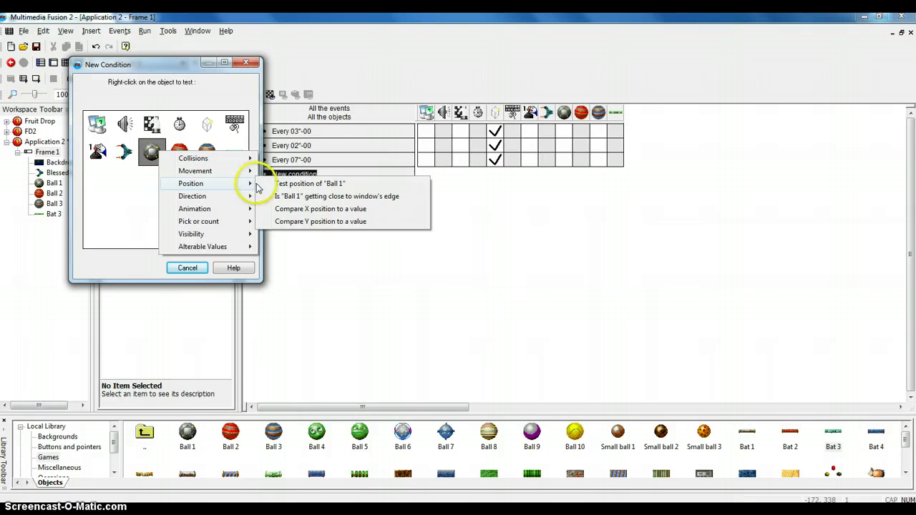
{"action": "left_click", "coordinate": [301, 184]}
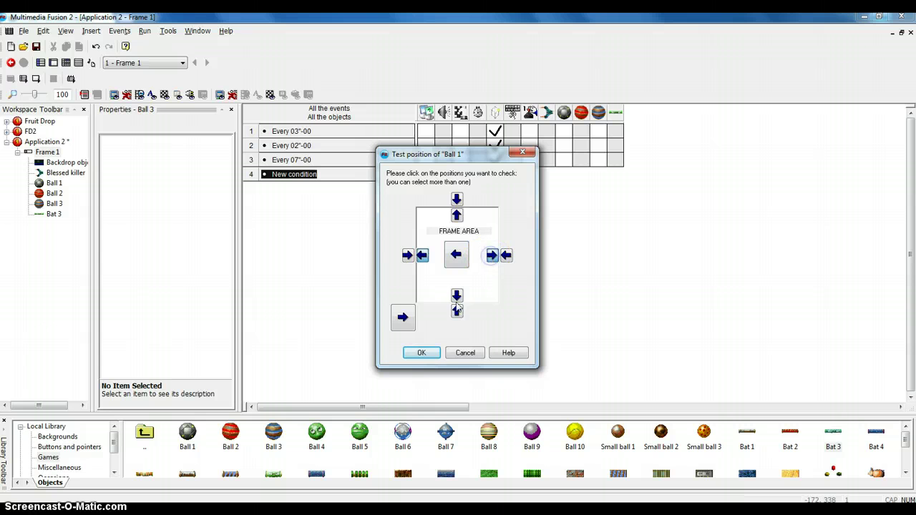
{"action": "left_click", "coordinate": [456, 255]}
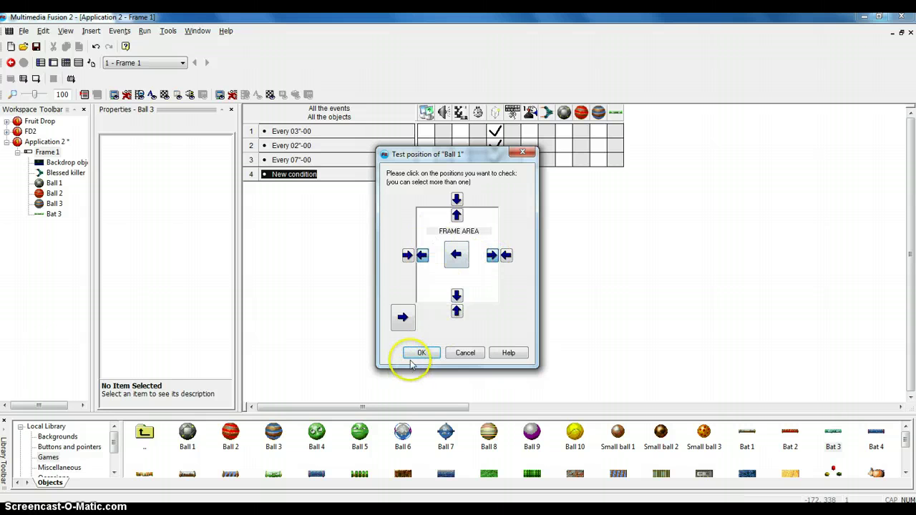
{"action": "left_click", "coordinate": [412, 352]}
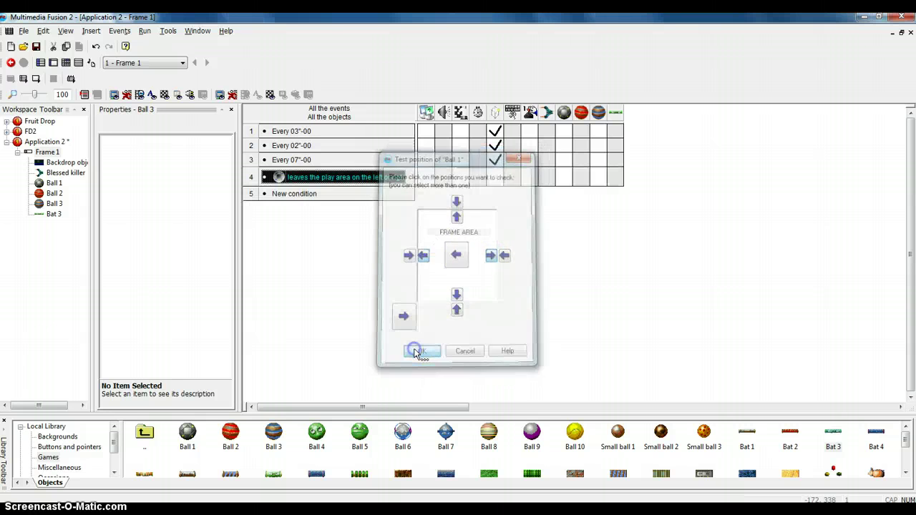
- Make Ball 1 bounce when it leaves the play area on the left or right
{"action": "left_click", "coordinate": [562, 179]}
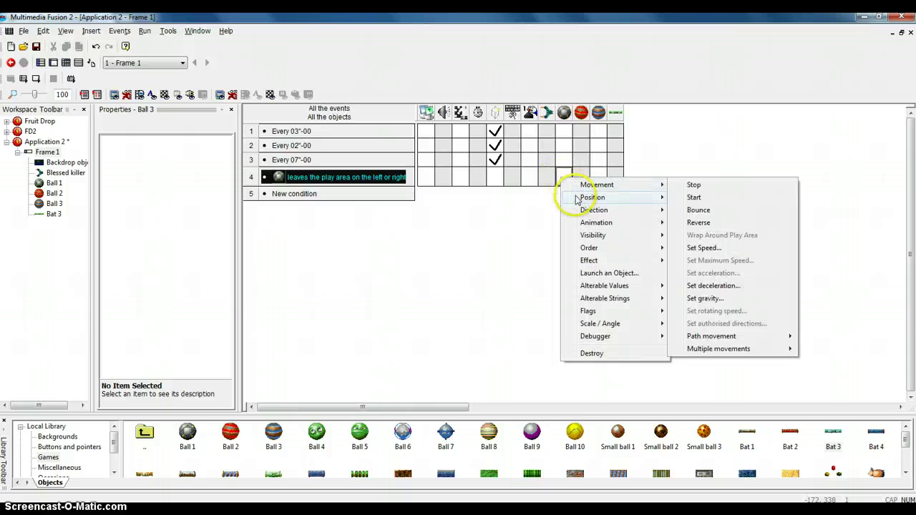
{"action": "mouse_move", "coordinate": [588, 193]}
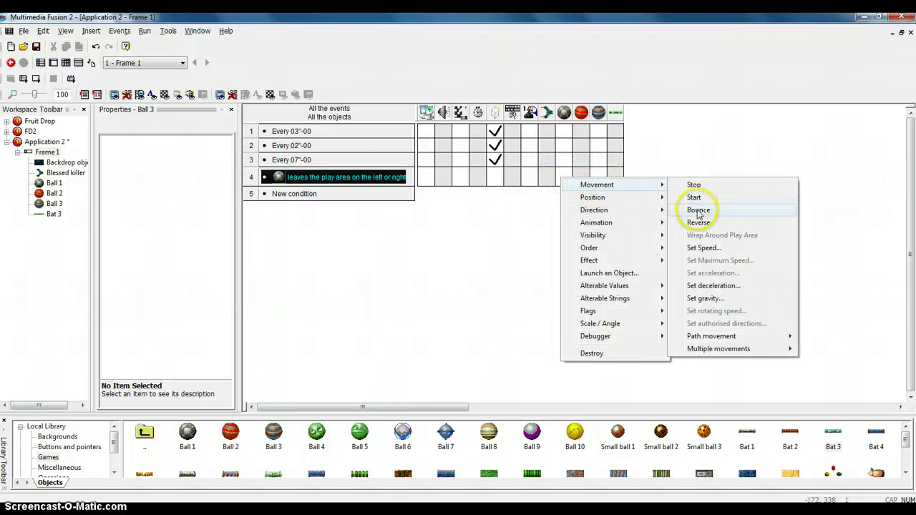
{"action": "left_click", "coordinate": [697, 209]}
- Add a condition for Ball 2 leaving the play area on the left or right, and copy the Bounce action to Ball 2
{"action": "double_click", "coordinate": [295, 194]}
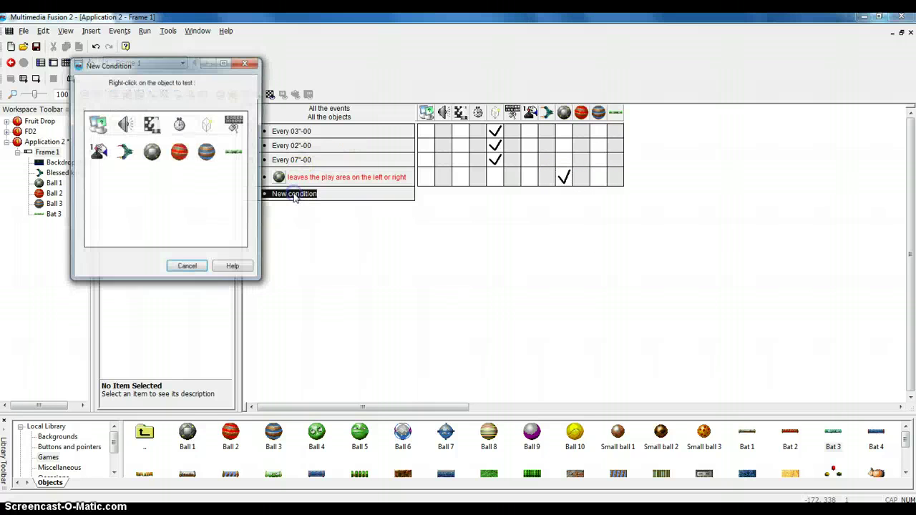
{"action": "right_click", "coordinate": [179, 152]}
{"action": "mouse_move", "coordinate": [214, 183]}
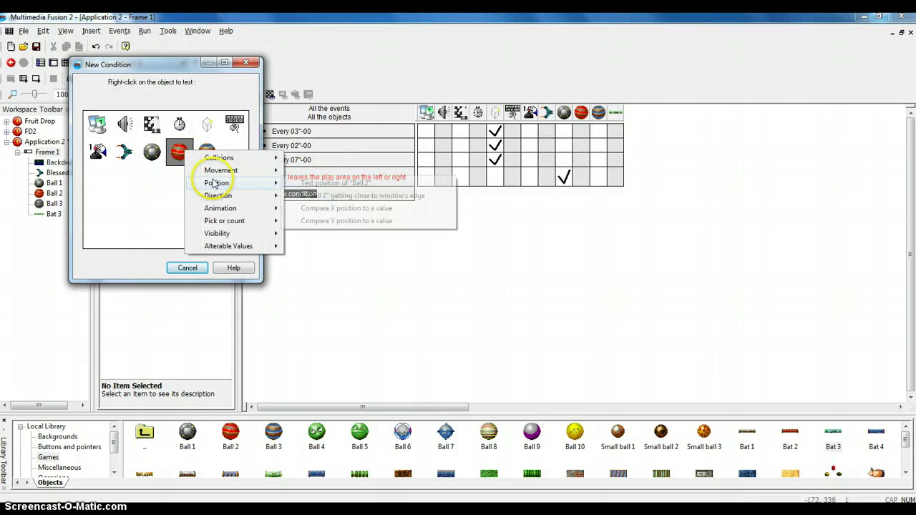
{"action": "left_click", "coordinate": [293, 184]}
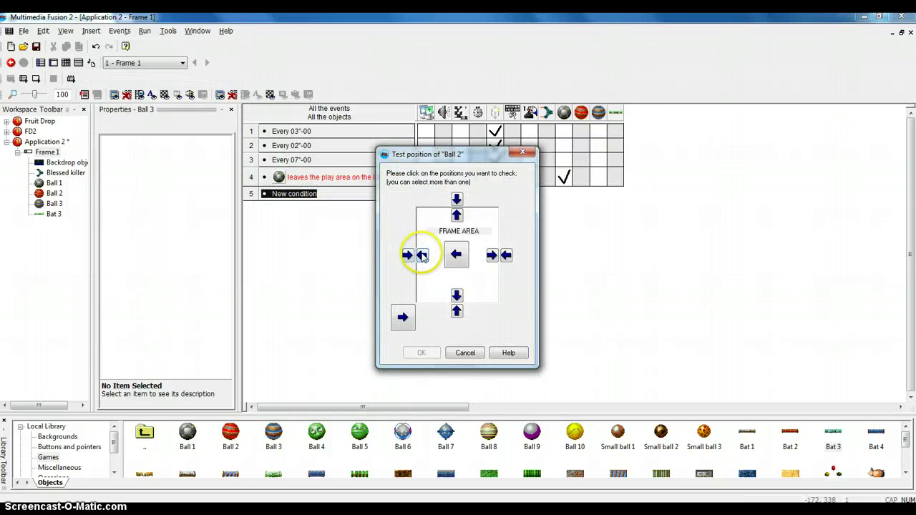
{"action": "left_click", "coordinate": [421, 255]}
{"action": "left_click", "coordinate": [490, 259]}
{"action": "left_click", "coordinate": [421, 352]}
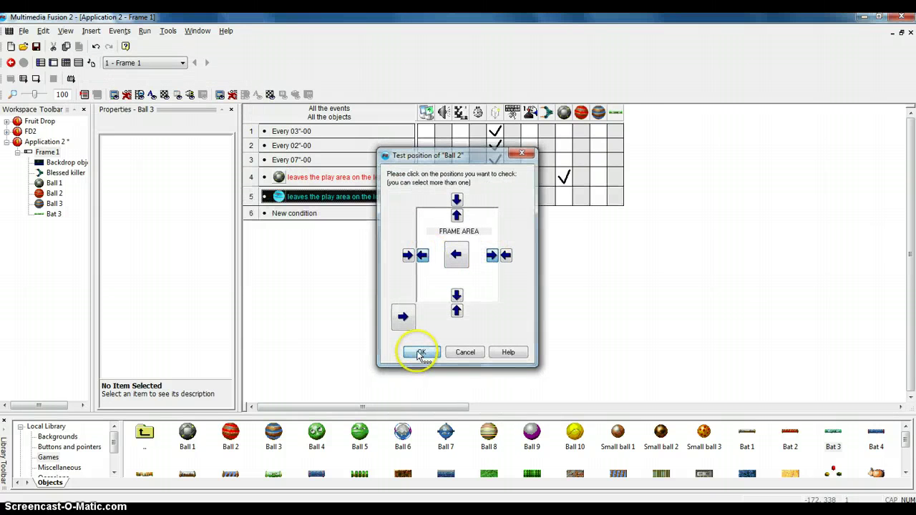
{"action": "left_click", "coordinate": [570, 180]}
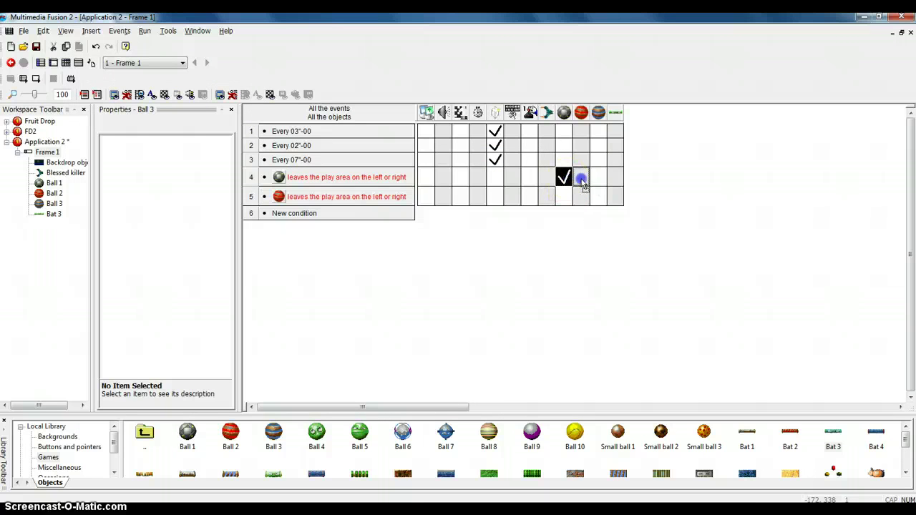
{"action": "left_click_drag", "start_coordinate": [584, 195], "coordinate": [584, 194]}
- Add a condition for Ball 3 leaving the play area on the left or right, with a Bounce action for Ball 3
{"action": "left_click", "coordinate": [307, 213]}
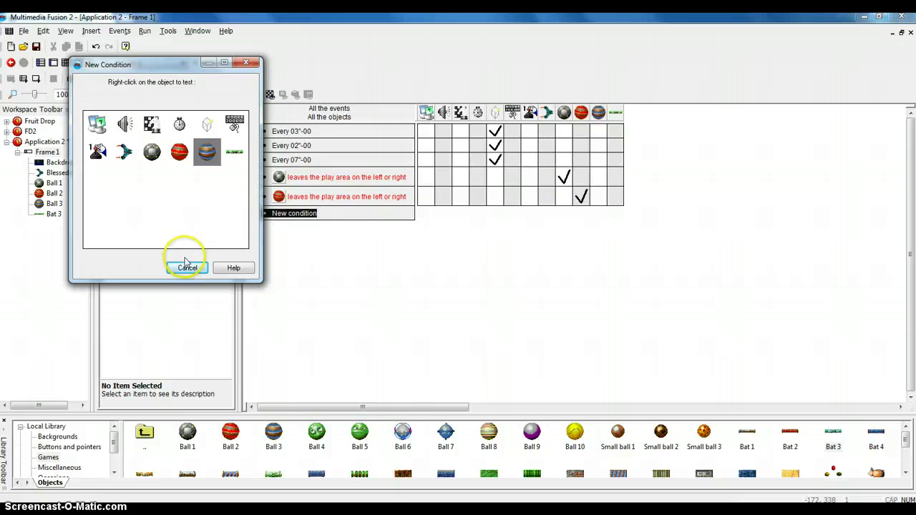
{"action": "right_click", "coordinate": [210, 153]}
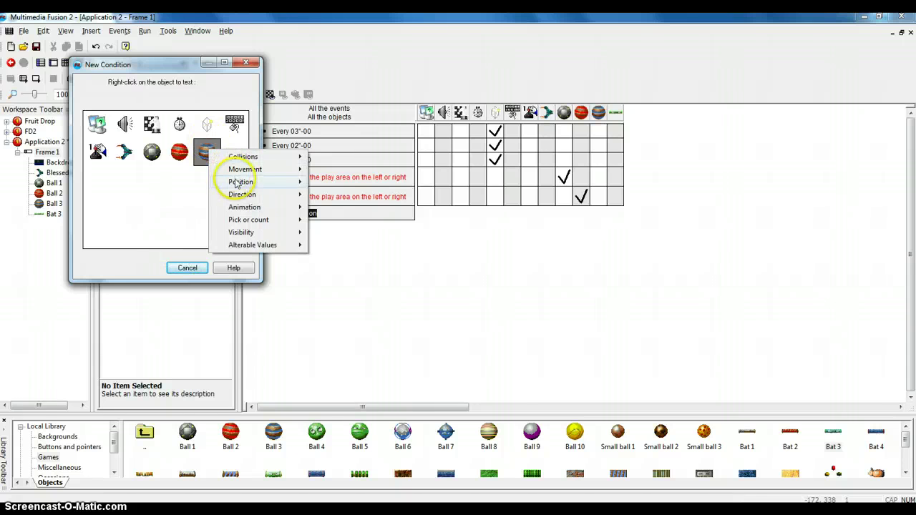
{"action": "mouse_move", "coordinate": [239, 183]}
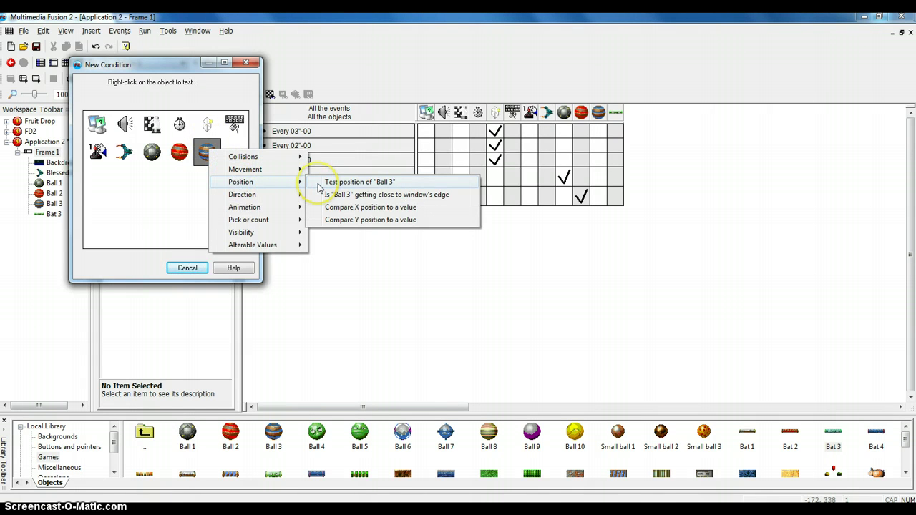
{"action": "left_click", "coordinate": [351, 182]}
{"action": "left_click", "coordinate": [422, 256]}
{"action": "left_click", "coordinate": [455, 255]}
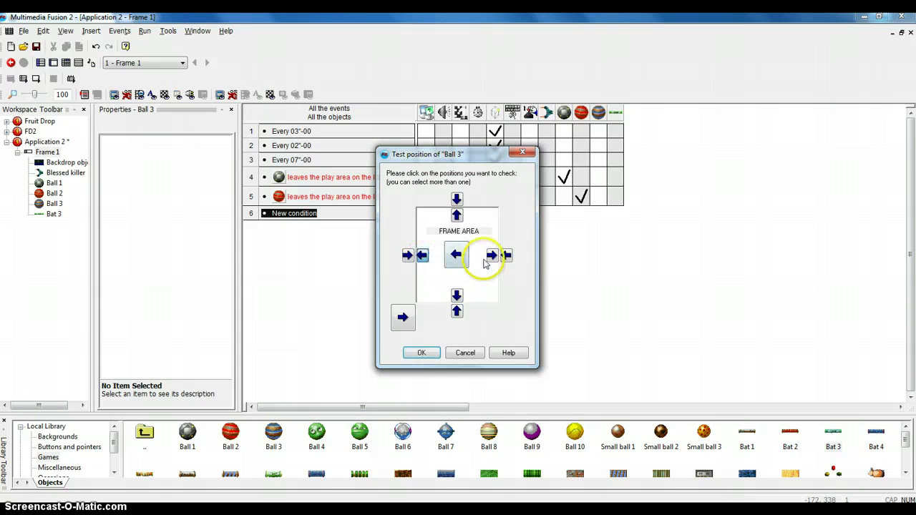
{"action": "left_click", "coordinate": [421, 352]}
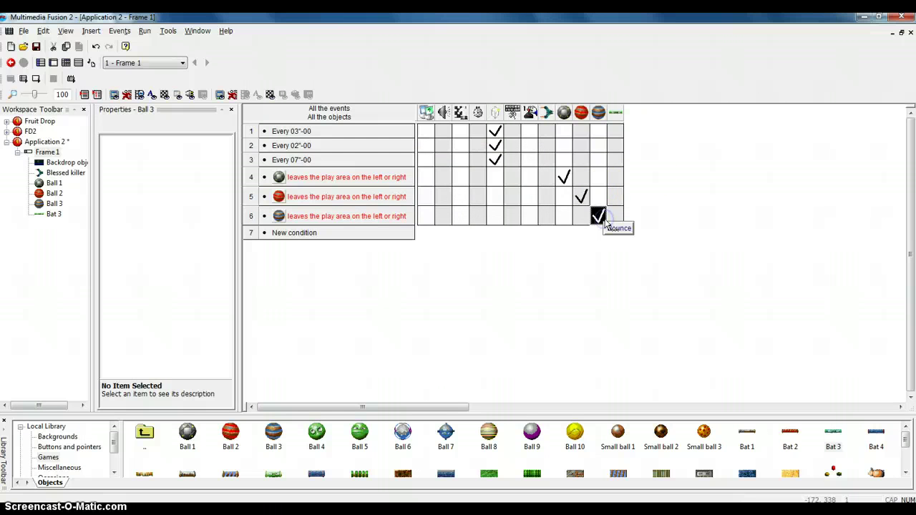
- Test-run the game to check how the balls behave at the side edges, and close the run window
{"action": "key", "text": "F8"}
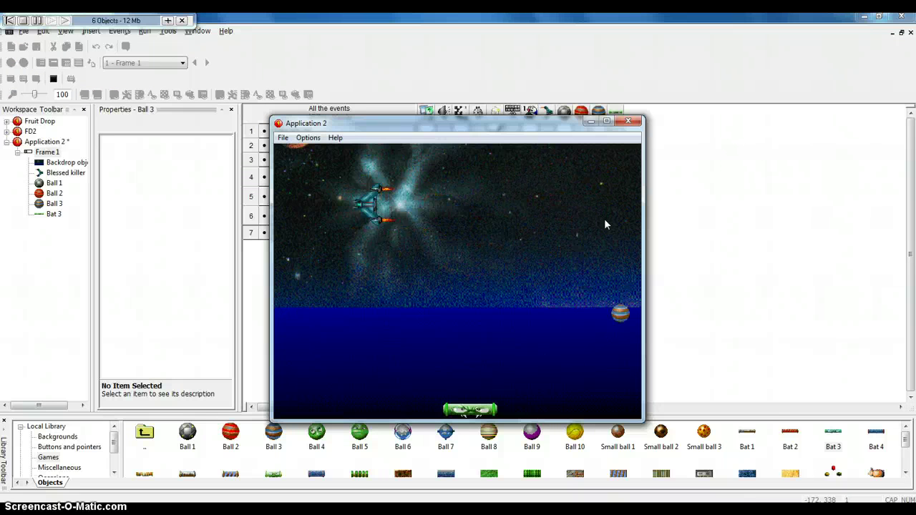
{"action": "left_click", "coordinate": [627, 121]}
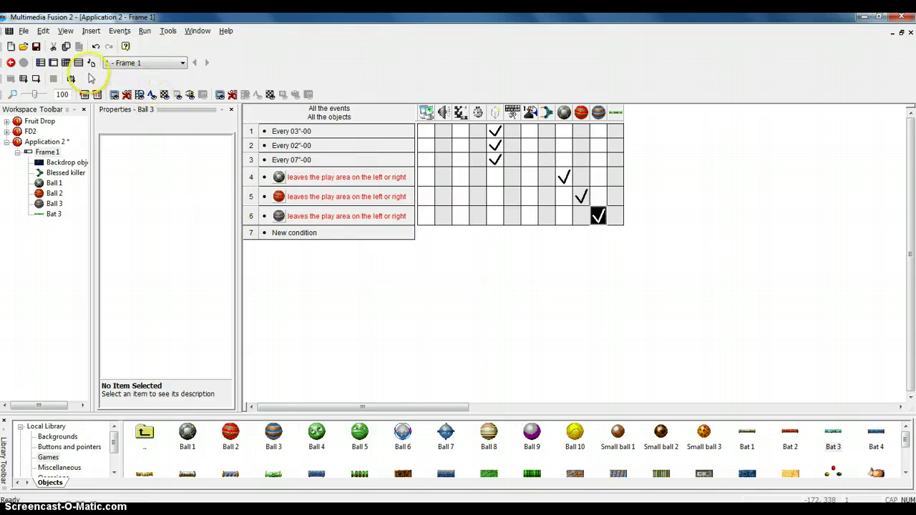
- In the frame editor, set Bat 3's movement type to Eight Directions
{"action": "left_click", "coordinate": [52, 63]}
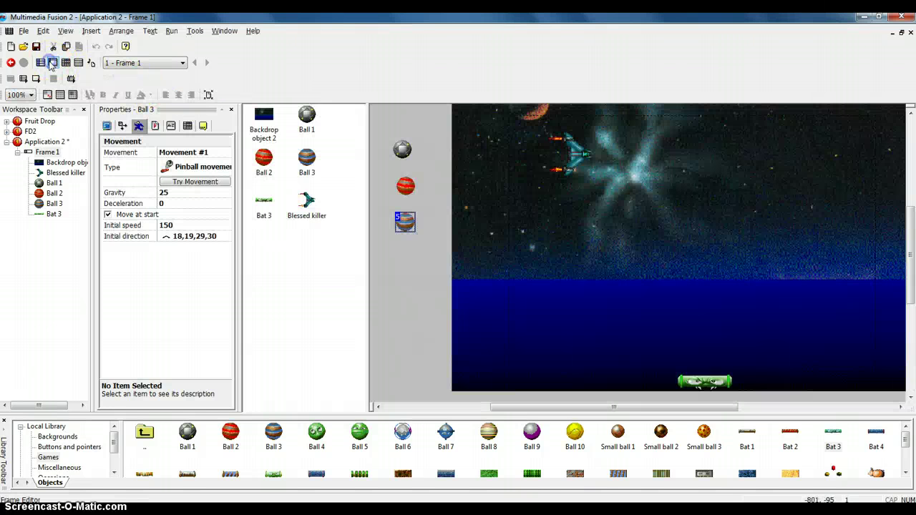
{"action": "left_click", "coordinate": [688, 384]}
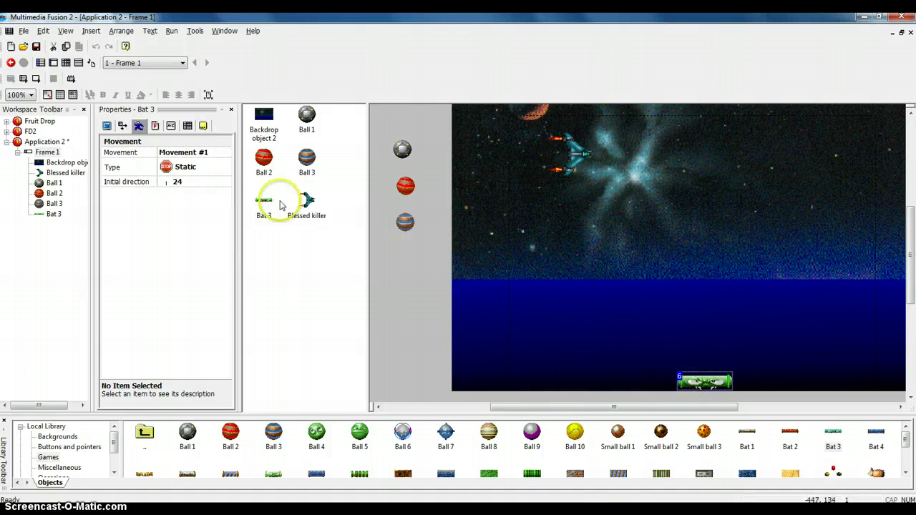
{"action": "left_click", "coordinate": [194, 167]}
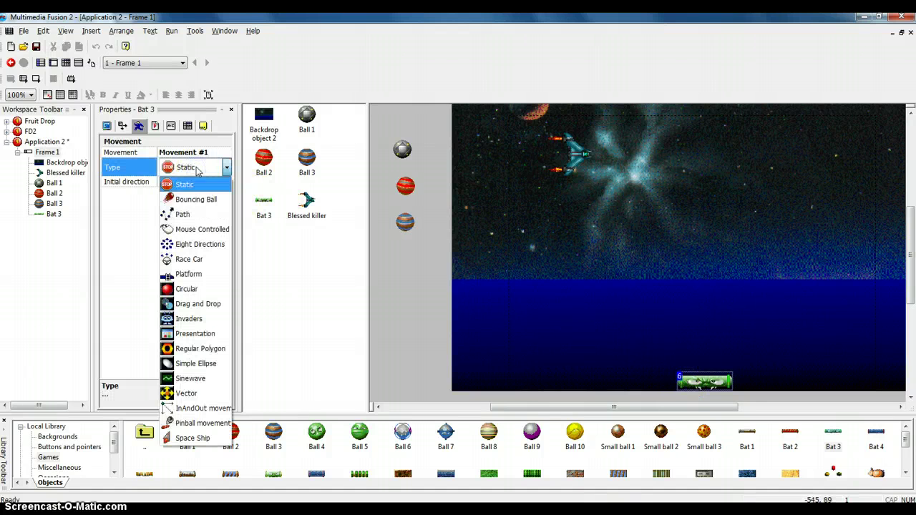
{"action": "left_click", "coordinate": [189, 245]}
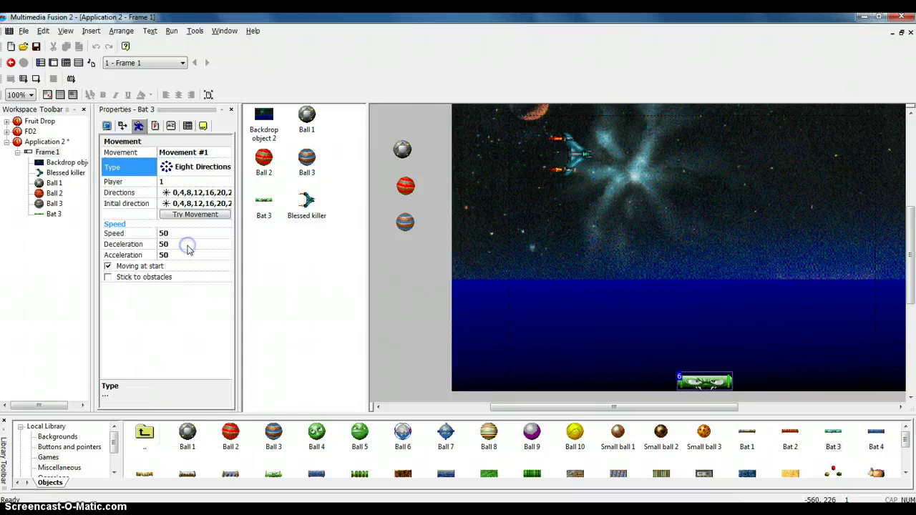
- Limit Bat 3's allowed movement directions to left and right only (0 and 16)
{"action": "left_click", "coordinate": [190, 215]}
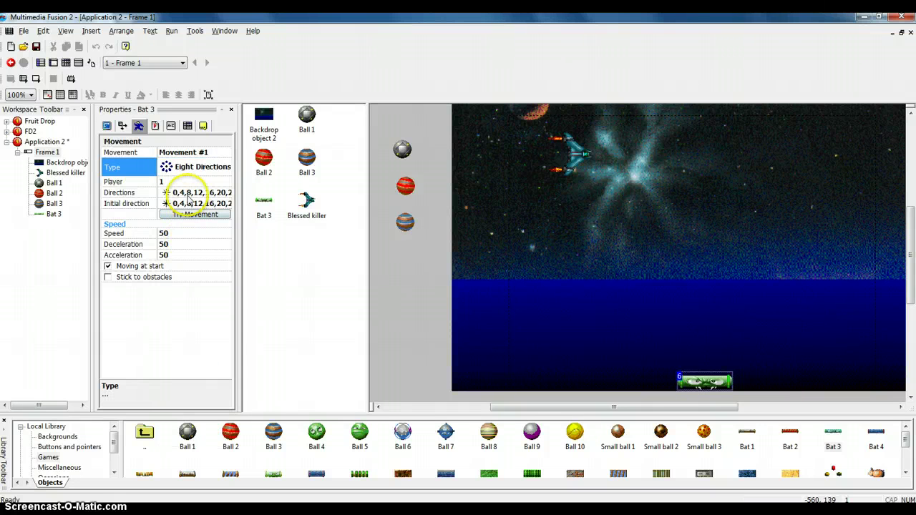
{"action": "left_click", "coordinate": [187, 194]}
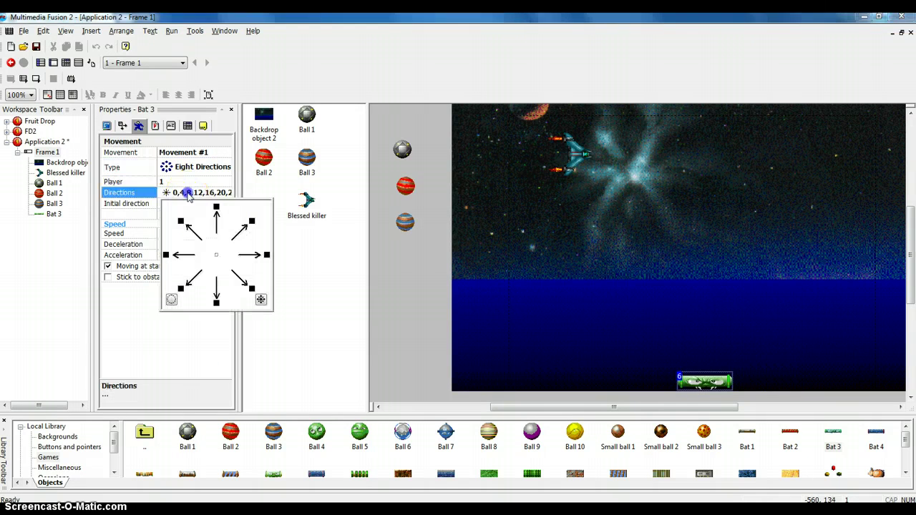
{"action": "left_click", "coordinate": [171, 301]}
{"action": "left_click", "coordinate": [169, 255]}
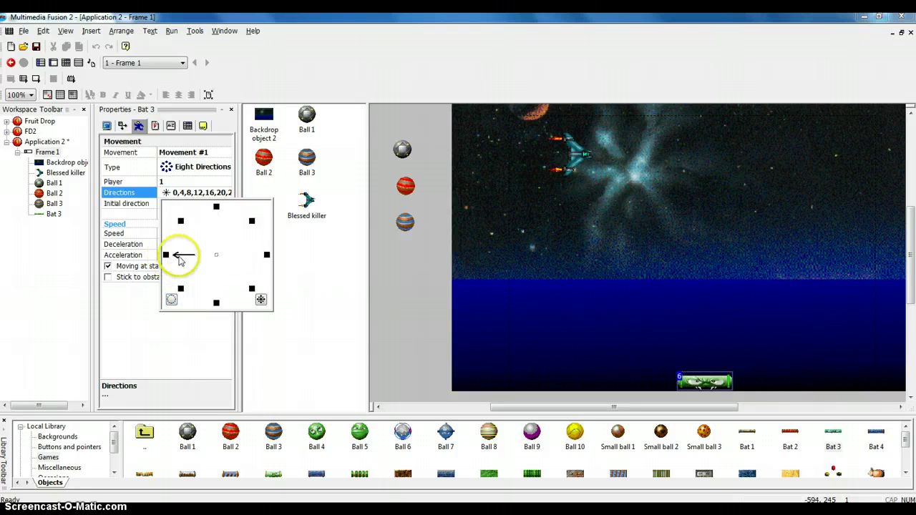
{"action": "left_click", "coordinate": [264, 256]}
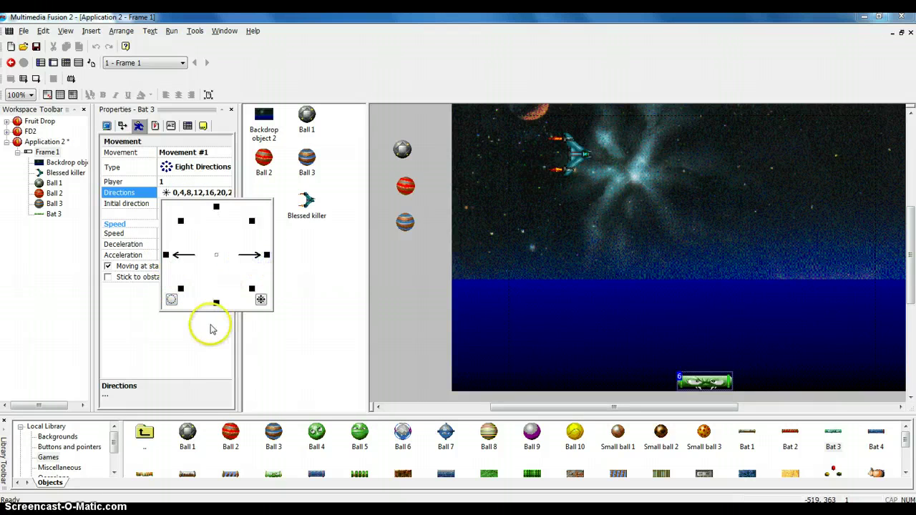
{"action": "left_click", "coordinate": [200, 349]}
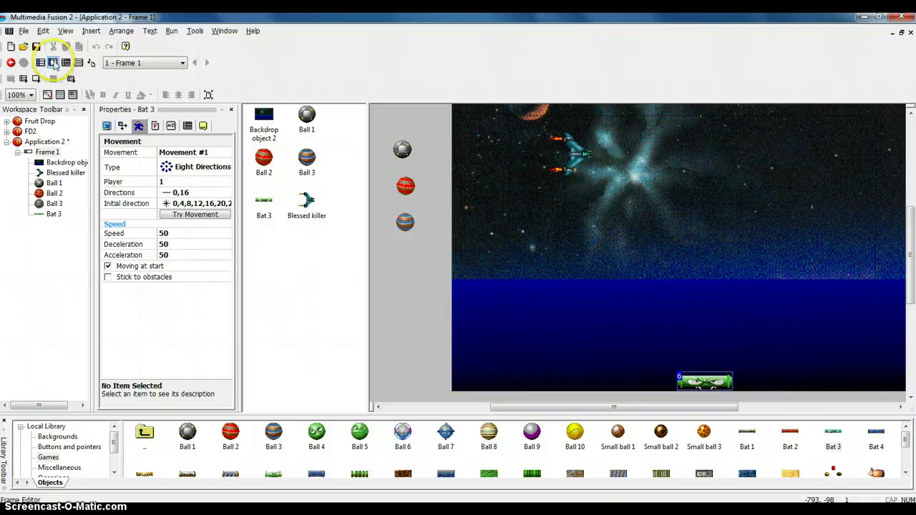
- In the event editor, add a condition for Bat 3 leaving the play area on the left or right, and copy the Bounce action to Bat 3
{"action": "left_click", "coordinate": [66, 62]}
{"action": "left_click", "coordinate": [315, 236]}
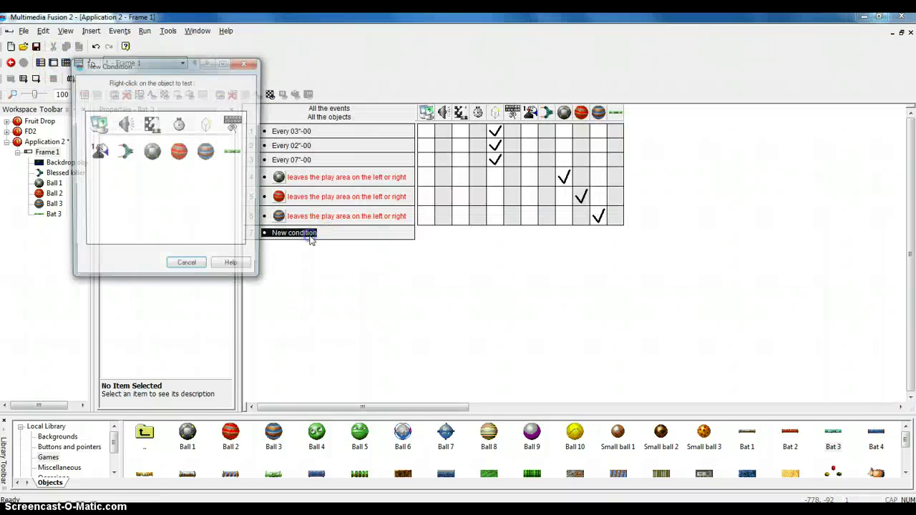
{"action": "right_click", "coordinate": [231, 160]}
{"action": "mouse_move", "coordinate": [265, 188]}
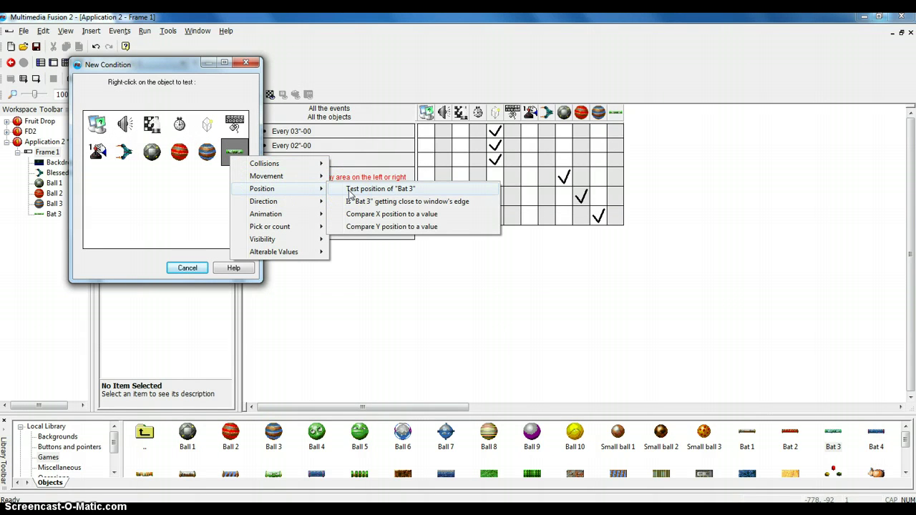
{"action": "left_click", "coordinate": [350, 191]}
{"action": "left_click", "coordinate": [422, 255]}
{"action": "left_click", "coordinate": [499, 256]}
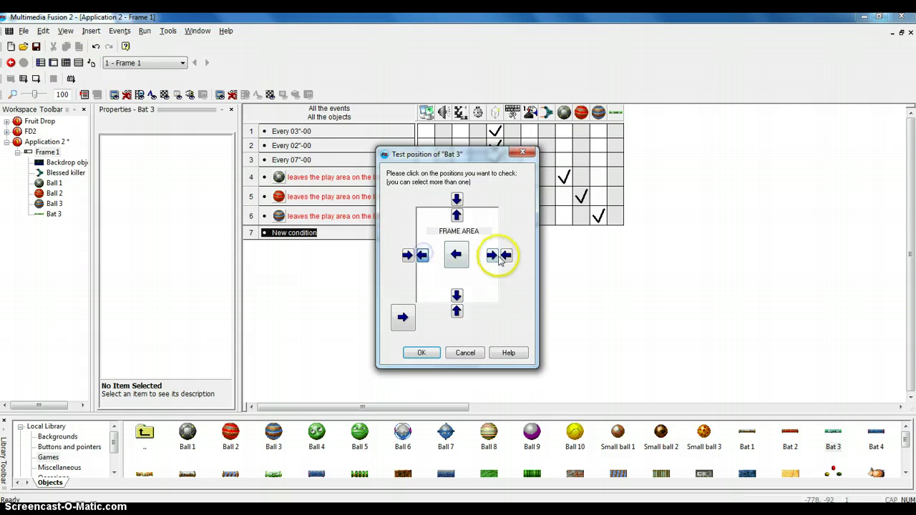
{"action": "left_click", "coordinate": [419, 352]}
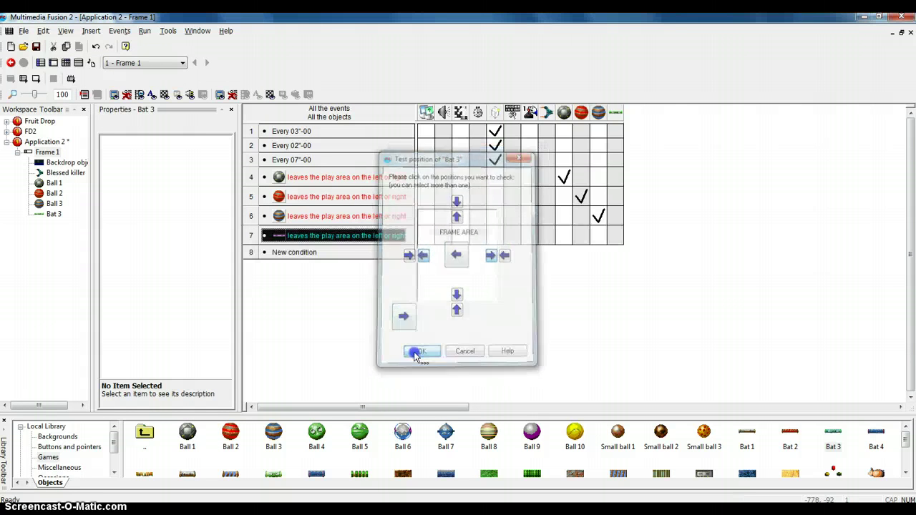
{"action": "left_click", "coordinate": [597, 219]}
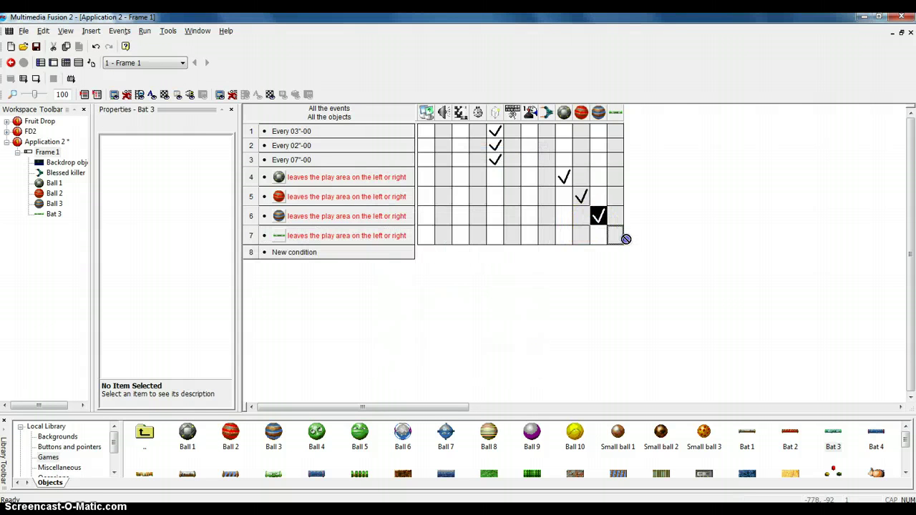
{"action": "left_click", "coordinate": [621, 239]}
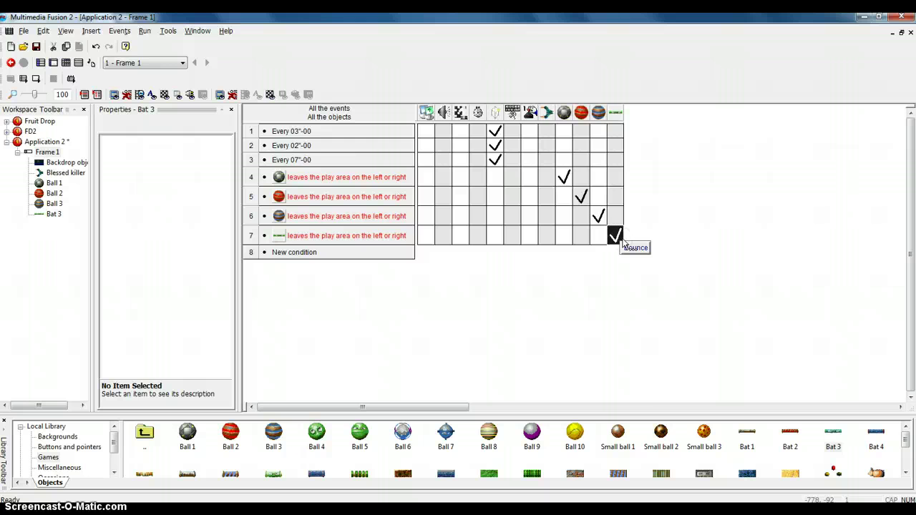
- Test-run the game, move the bat sideways to check its movement at the edges, and close the run window
{"action": "key", "text": "F8"}
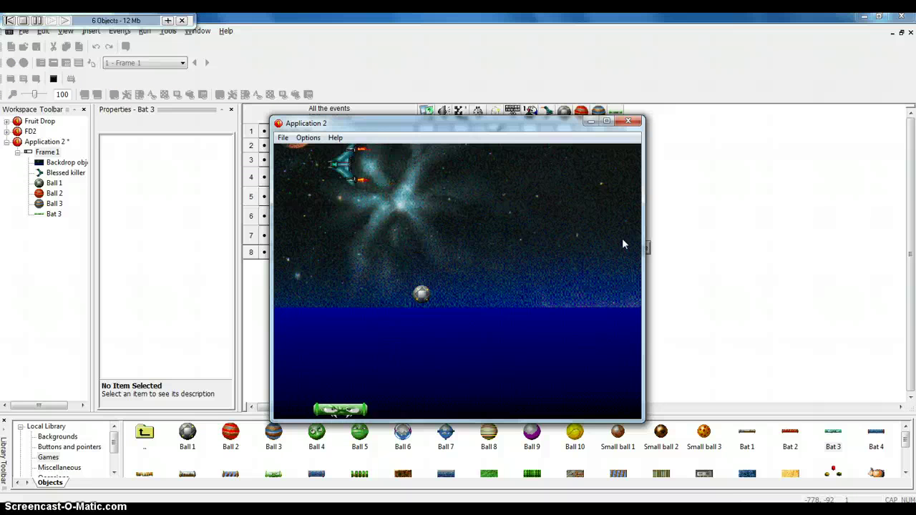
{"action": "key", "text": "Right"}
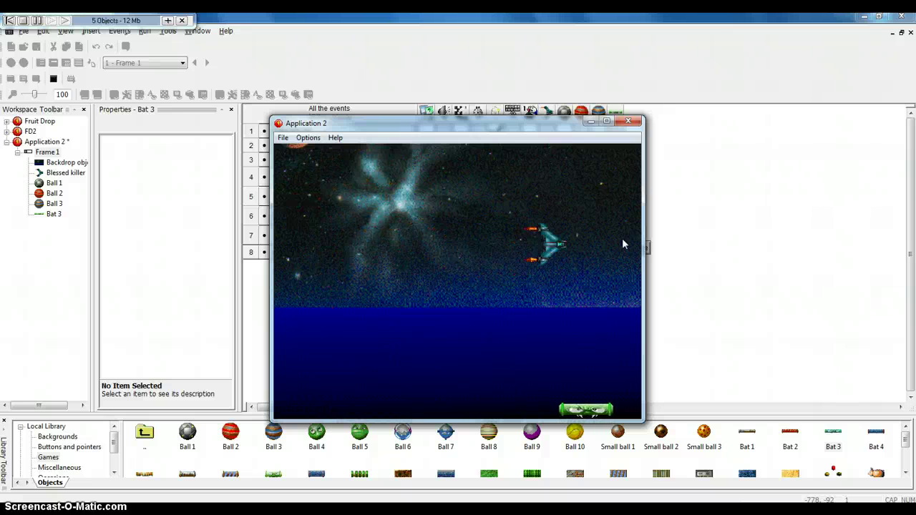
{"action": "left_click", "coordinate": [628, 122]}
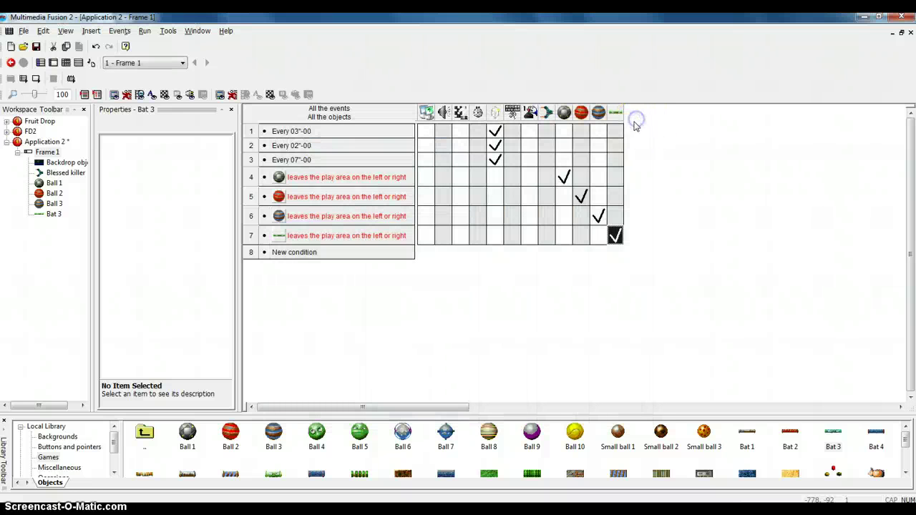
- Add a condition that tests for a collision between Ball 1 and Bat 3
{"action": "left_click", "coordinate": [310, 257]}
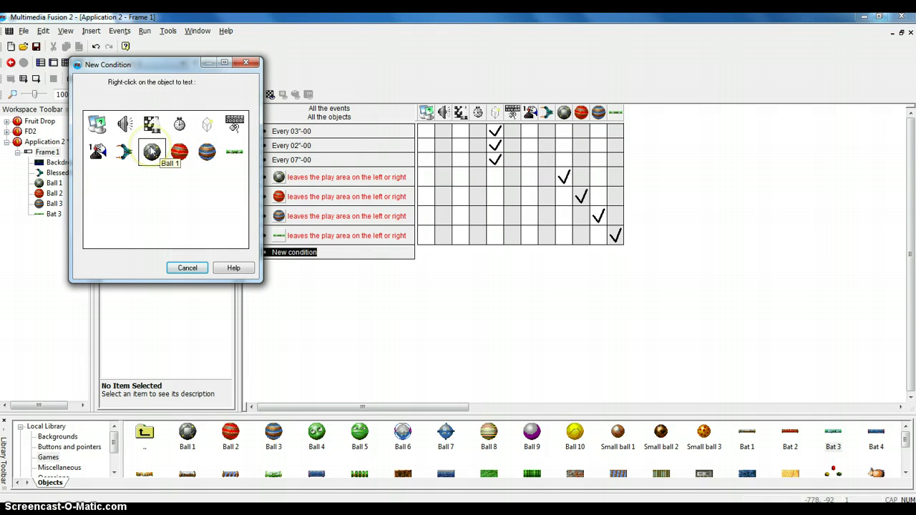
{"action": "right_click", "coordinate": [151, 149]}
{"action": "left_click", "coordinate": [168, 156]}
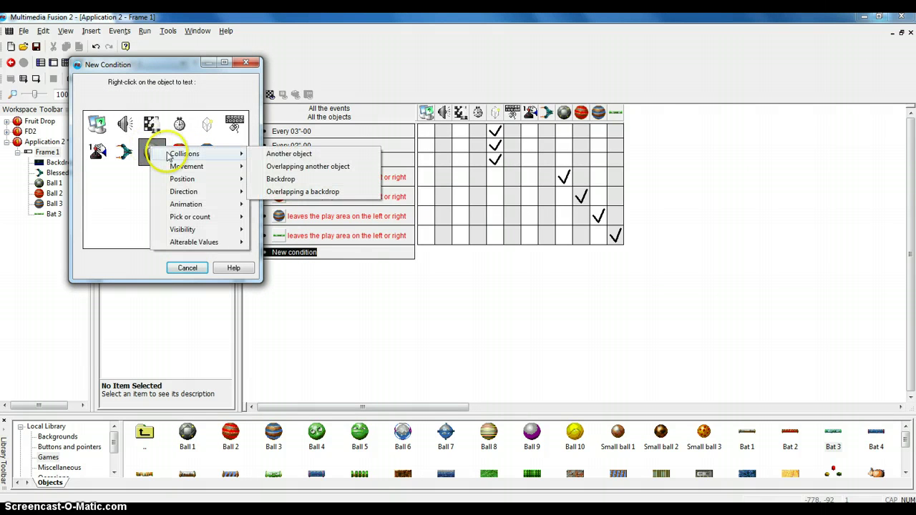
{"action": "left_click", "coordinate": [264, 155]}
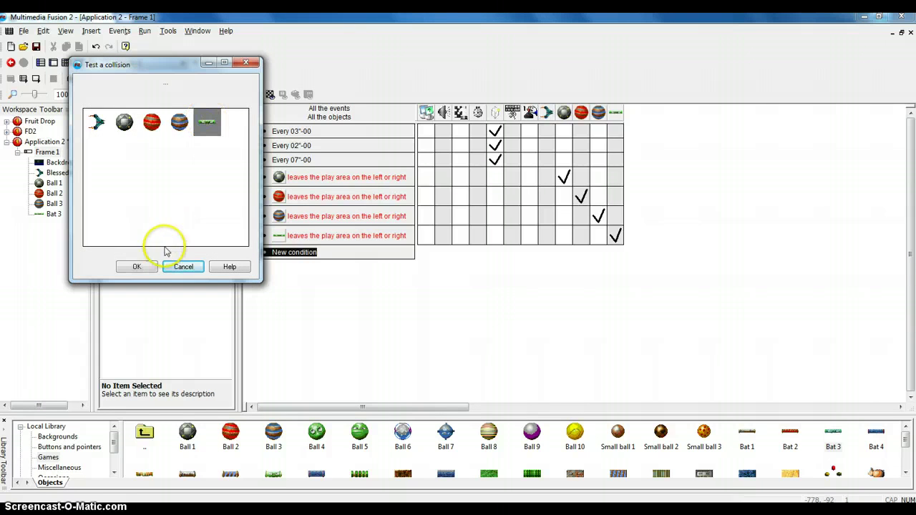
{"action": "left_click", "coordinate": [137, 266]}
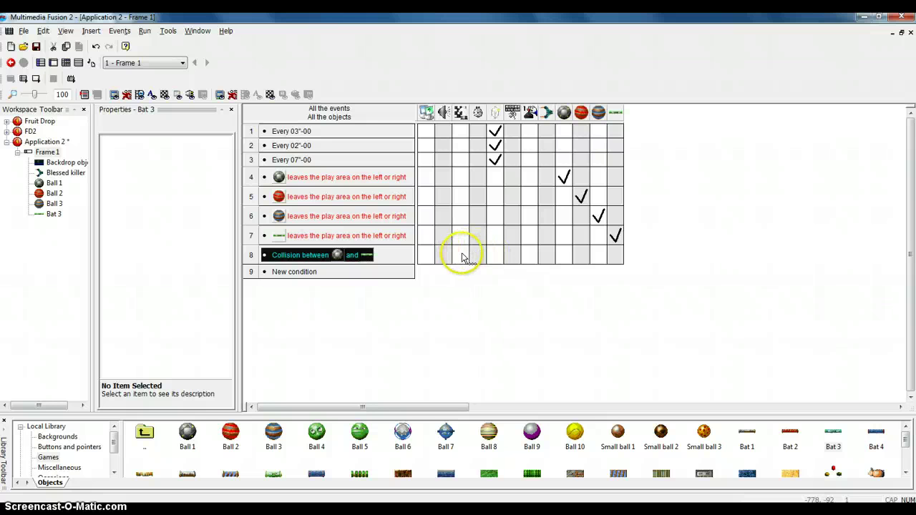
- For the Ball 1 and Bat 3 collision, add actions that add 1 to Player 1's score and destroy Ball 1
{"action": "right_click", "coordinate": [462, 256]}
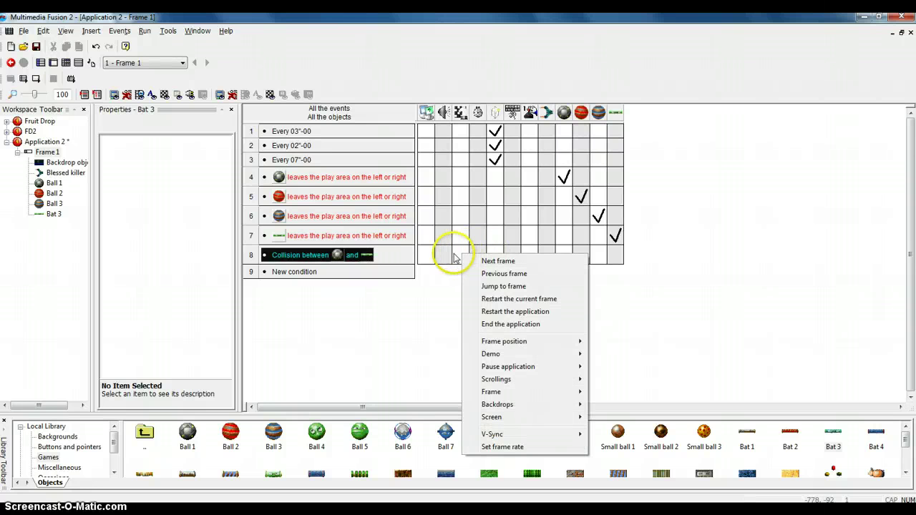
{"action": "left_click", "coordinate": [449, 258]}
{"action": "left_click", "coordinate": [522, 260]}
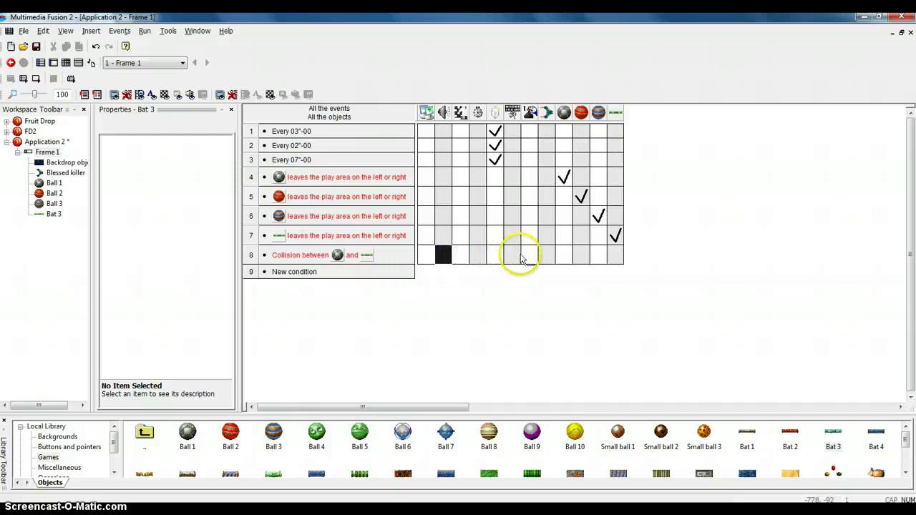
{"action": "right_click", "coordinate": [527, 259]}
{"action": "mouse_move", "coordinate": [547, 266]}
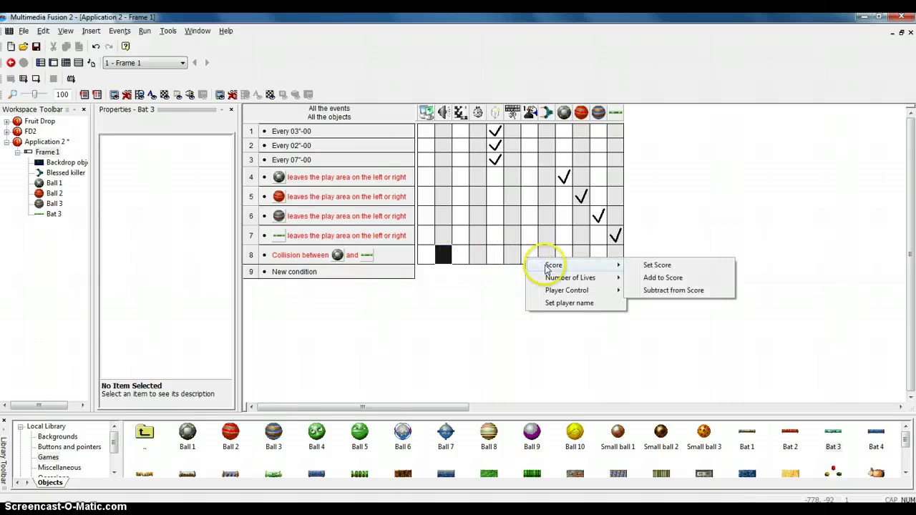
{"action": "left_click", "coordinate": [652, 279]}
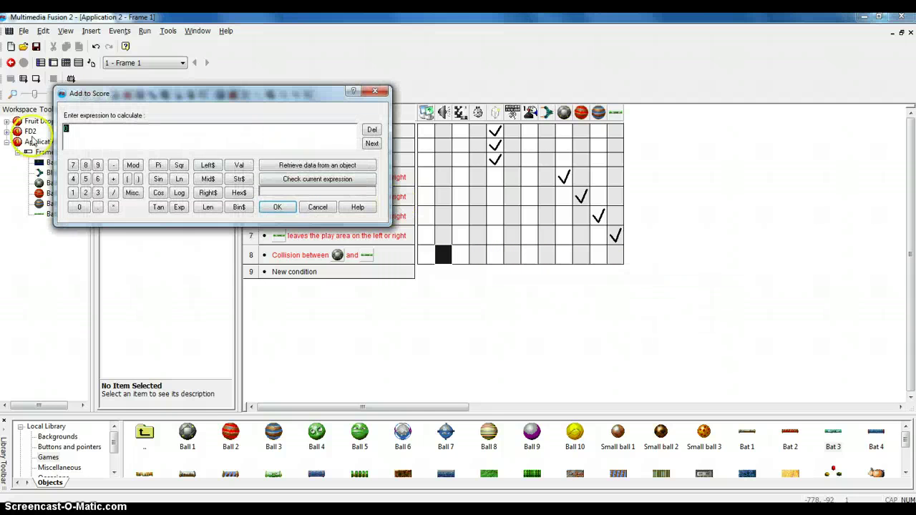
{"action": "left_click", "coordinate": [278, 209]}
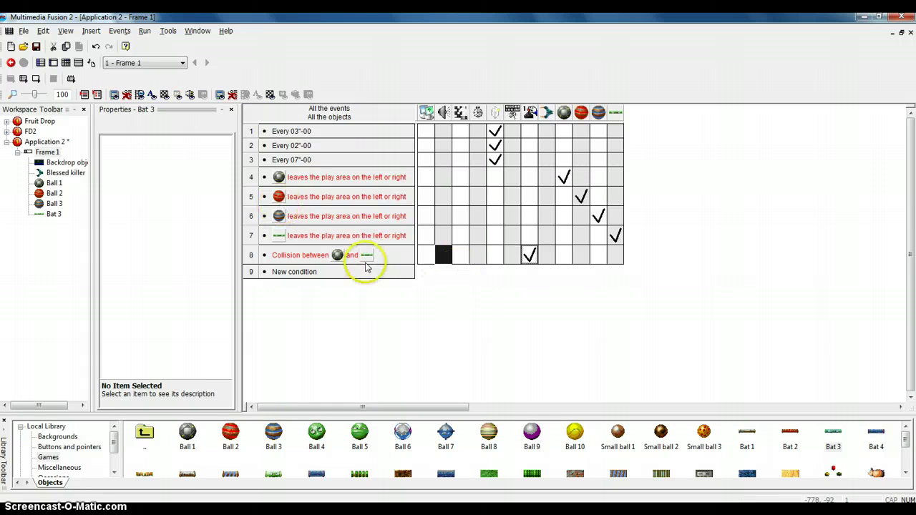
{"action": "right_click", "coordinate": [562, 262]}
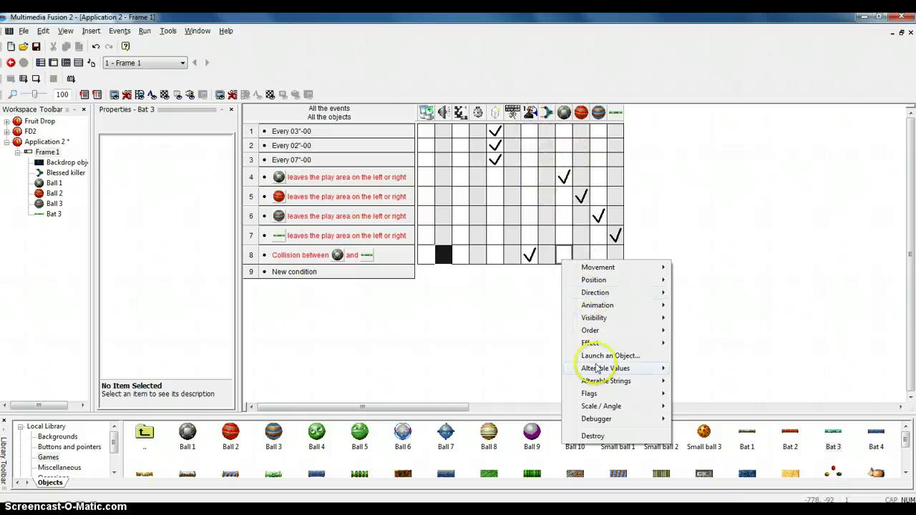
{"action": "left_click", "coordinate": [598, 436]}
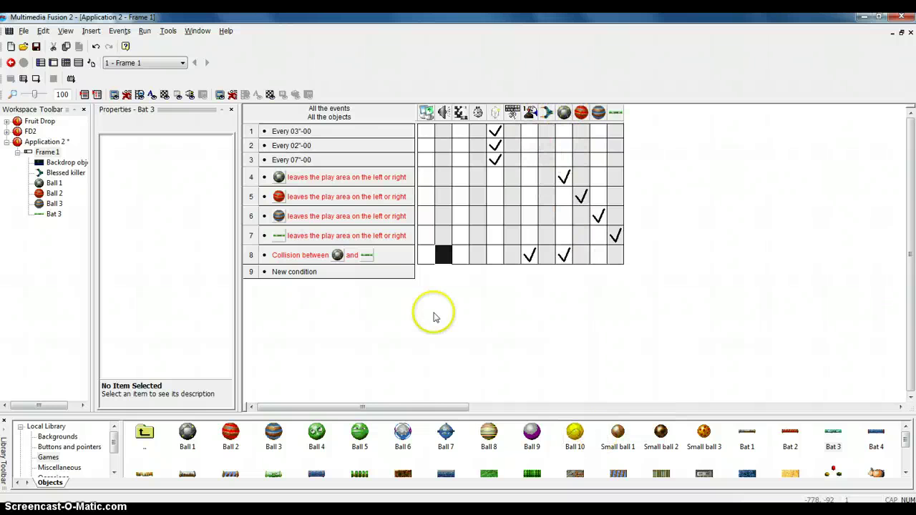
- Add a condition for a collision between Ball 2 and Bat 3, and copy the Add 1 to Score and Ball 1 Destroy actions to it
{"action": "left_click", "coordinate": [299, 276]}
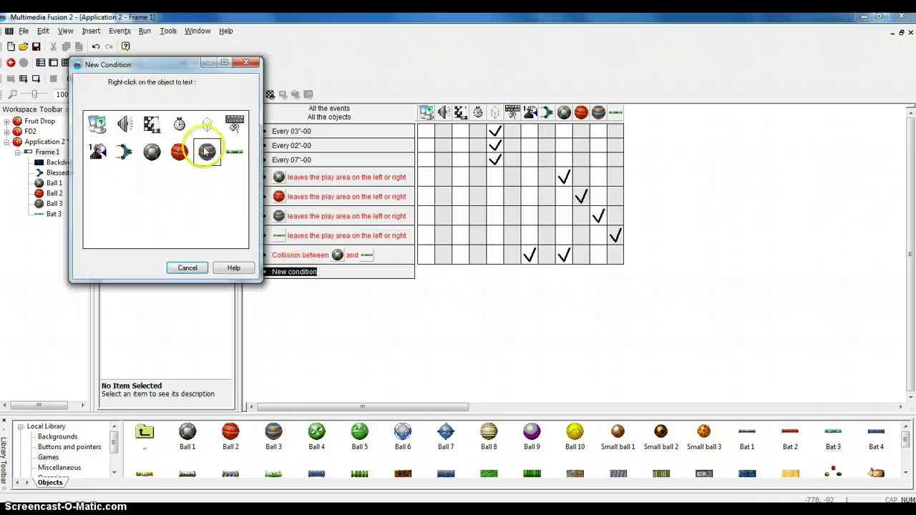
{"action": "right_click", "coordinate": [187, 159]}
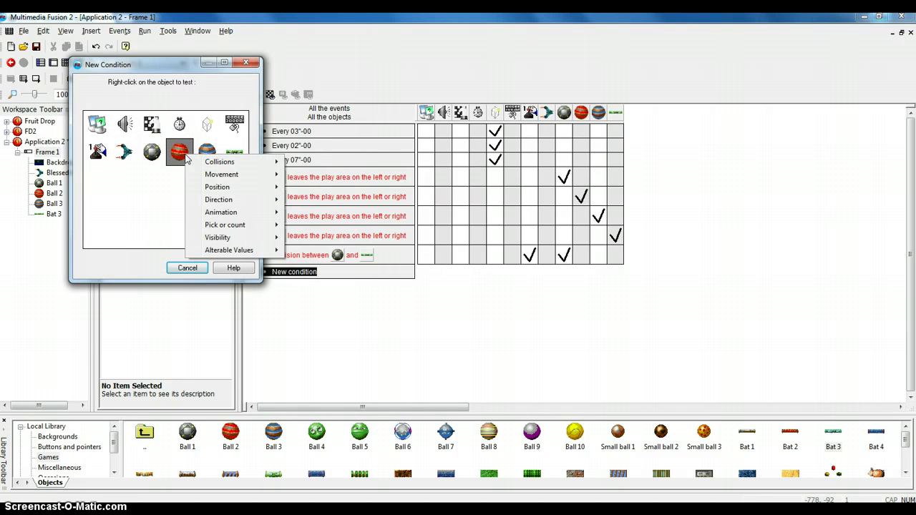
{"action": "mouse_move", "coordinate": [217, 163]}
{"action": "left_click", "coordinate": [309, 162]}
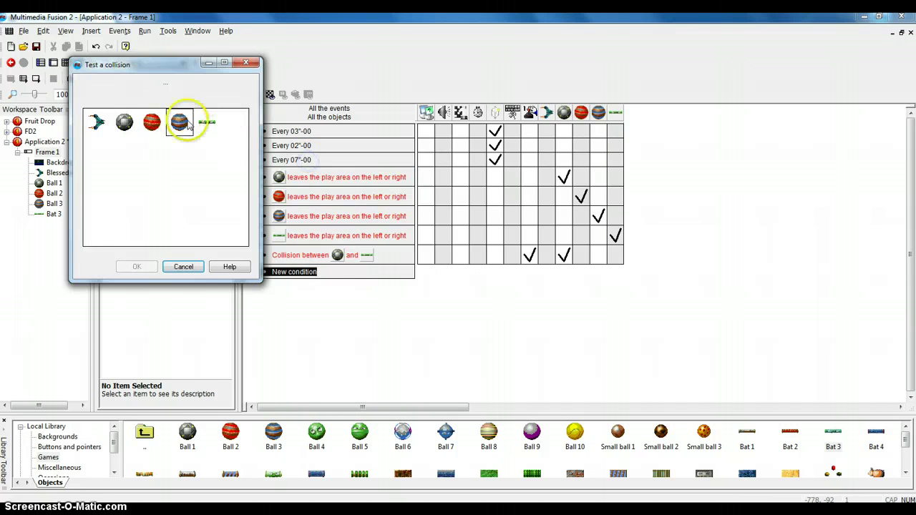
{"action": "left_click", "coordinate": [205, 123]}
{"action": "left_click", "coordinate": [137, 266]}
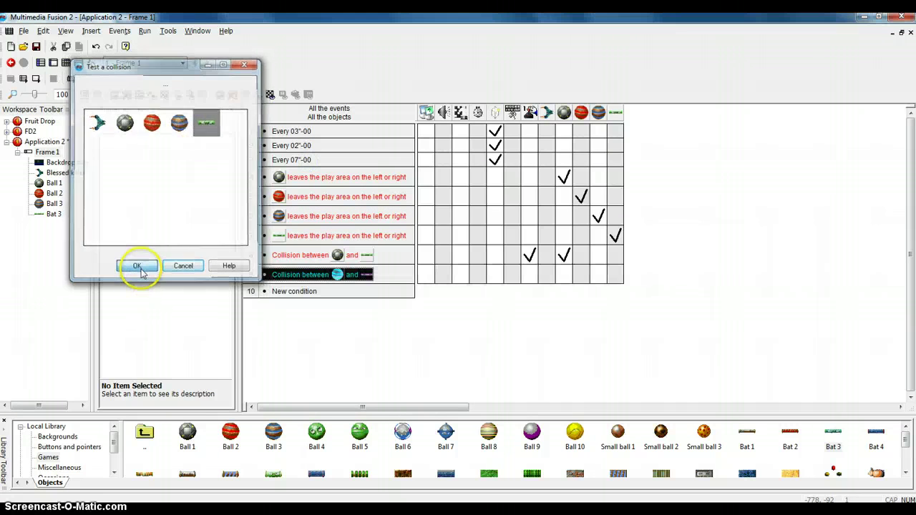
{"action": "left_click", "coordinate": [530, 258]}
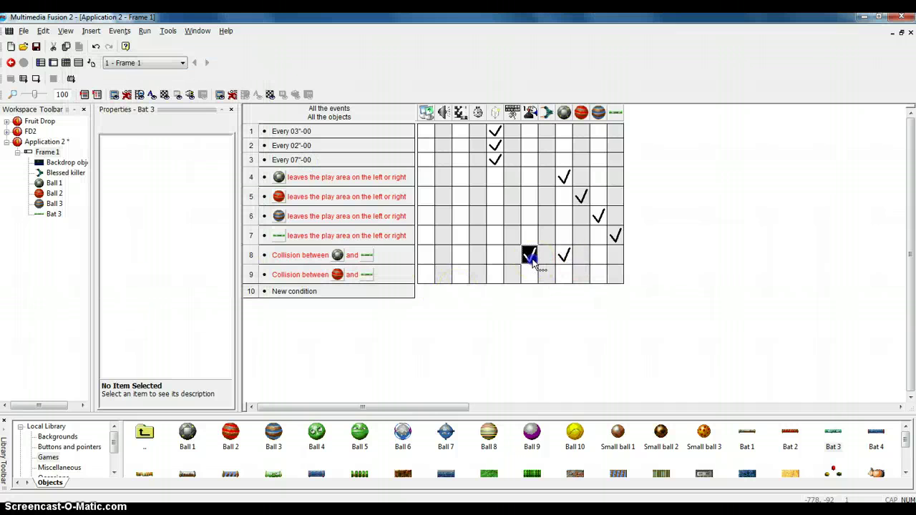
{"action": "left_click_drag", "start_coordinate": [532, 274], "coordinate": [564, 274]}
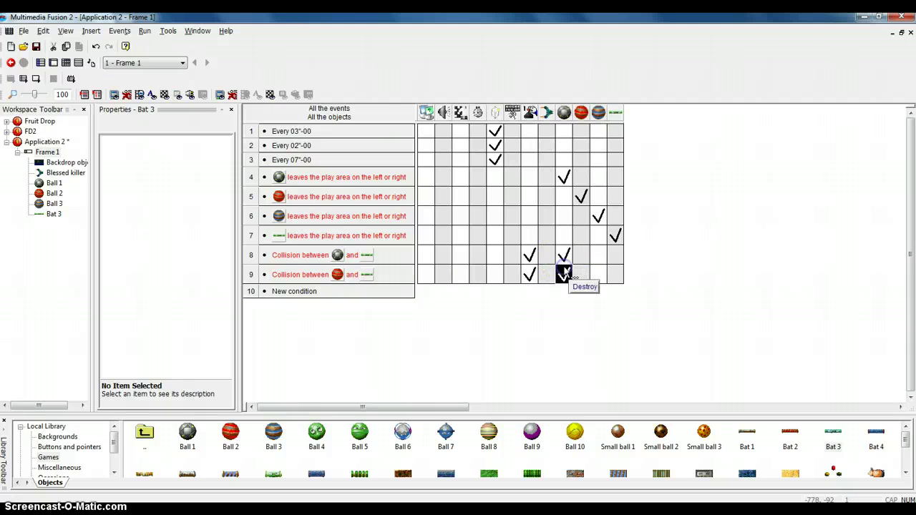
- Add a condition that tests for a collision between Ball 3 and Bat 3
{"action": "double_click", "coordinate": [294, 293]}
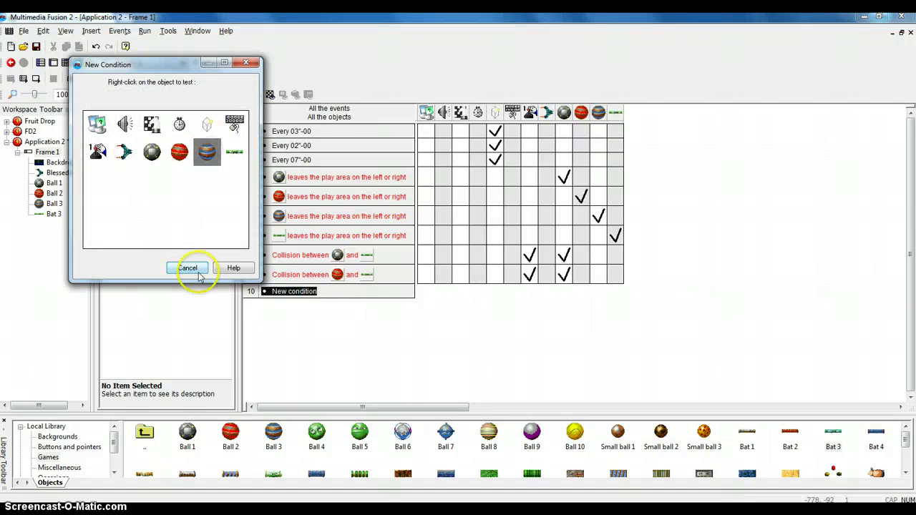
{"action": "right_click", "coordinate": [207, 158]}
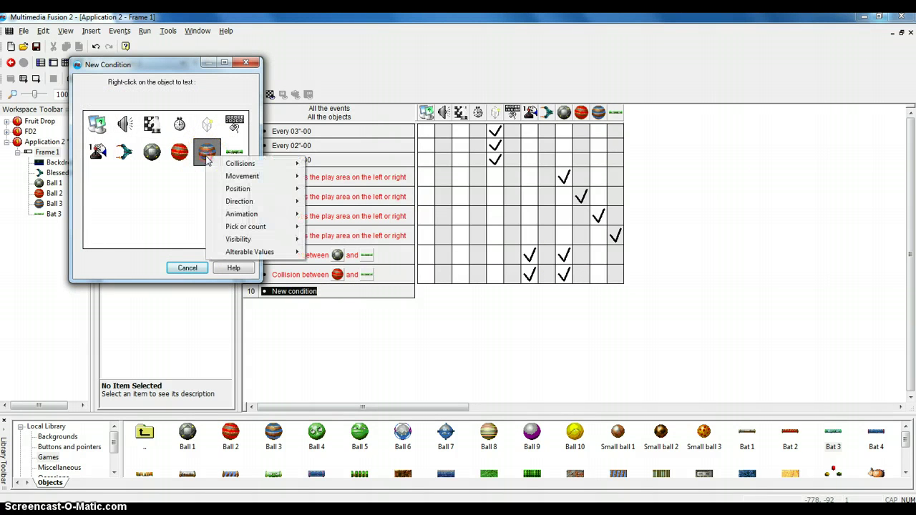
{"action": "mouse_move", "coordinate": [240, 164]}
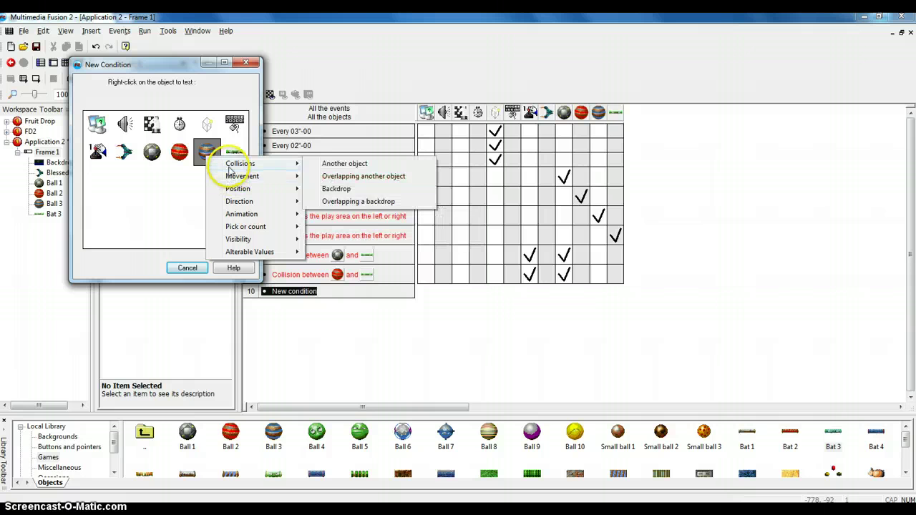
{"action": "left_click", "coordinate": [344, 164]}
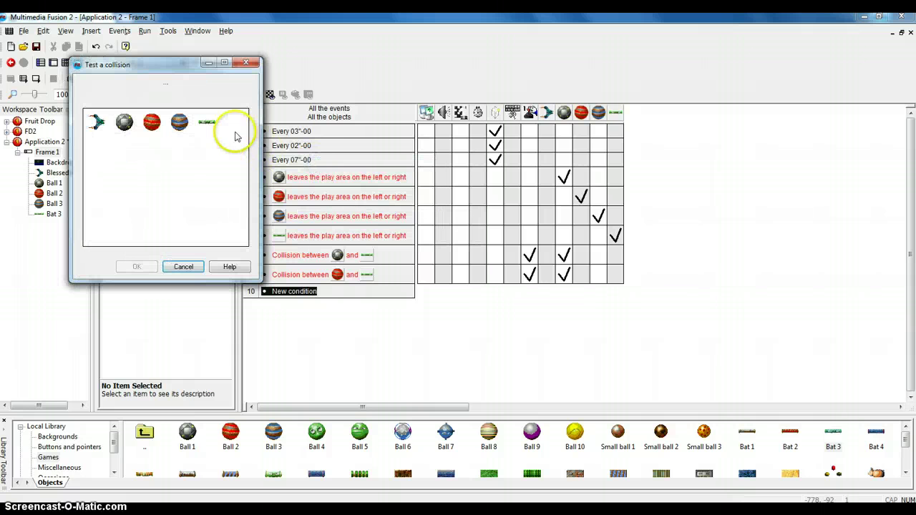
{"action": "left_click", "coordinate": [206, 123]}
{"action": "left_click", "coordinate": [139, 266]}
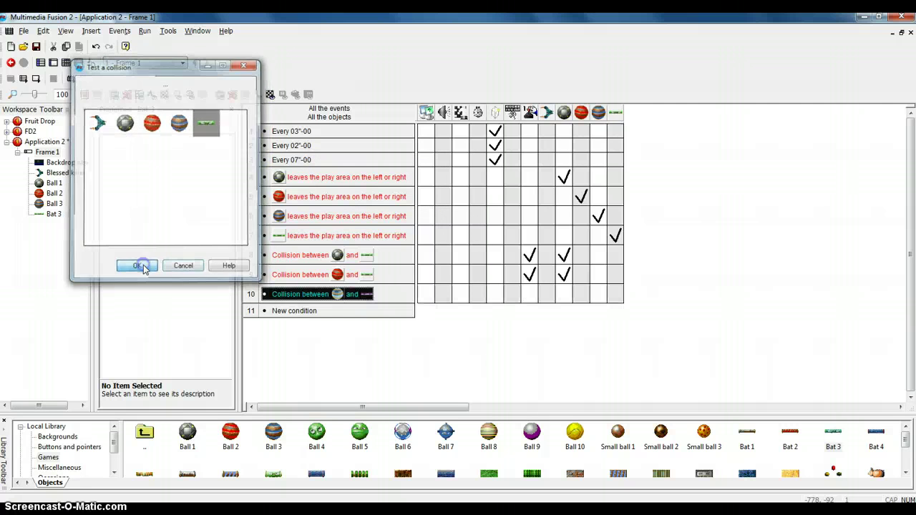
- For the Ball 3 and Bat 3 collision, add 5 to Player 1's score and copy the Ball 1 Destroy action from the event above
{"action": "left_click", "coordinate": [527, 270]}
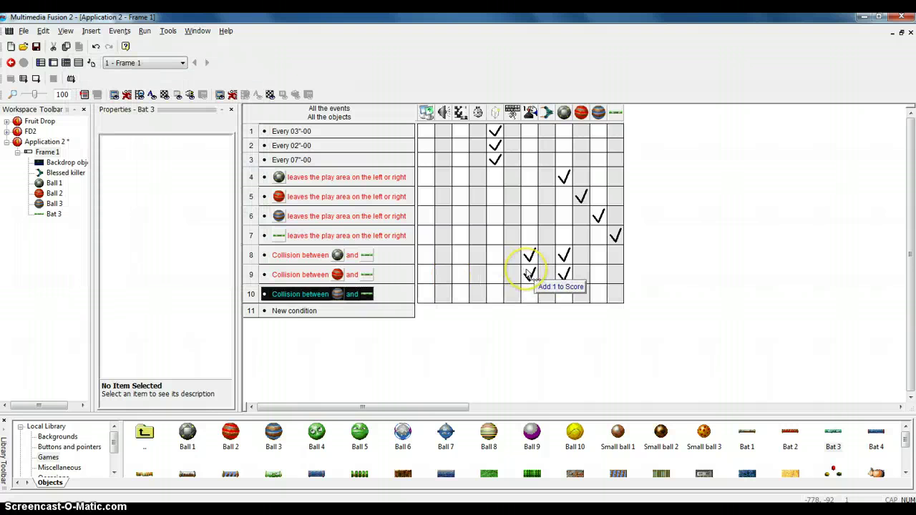
{"action": "left_click", "coordinate": [530, 297]}
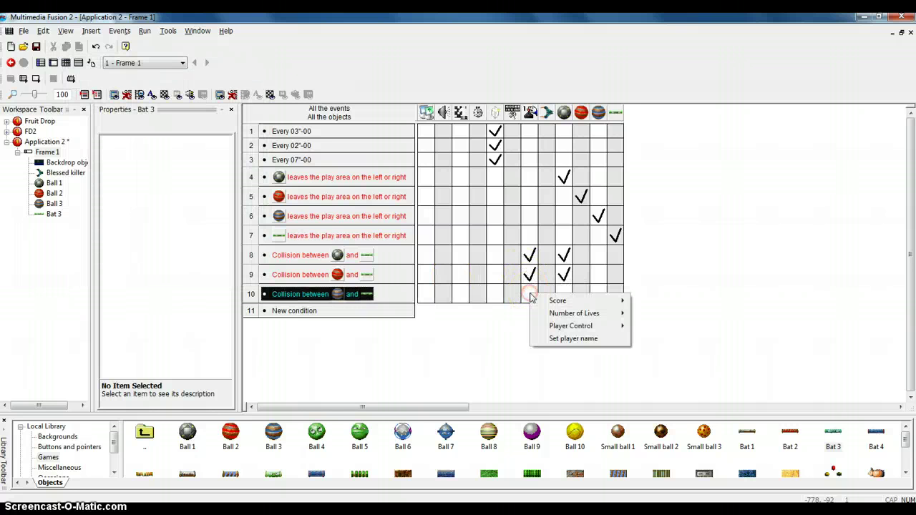
{"action": "mouse_move", "coordinate": [557, 299]}
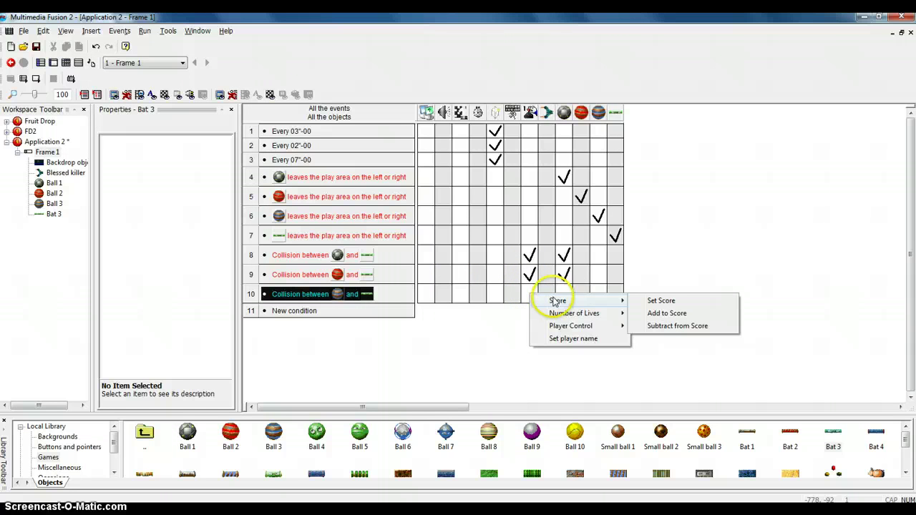
{"action": "left_click", "coordinate": [666, 315]}
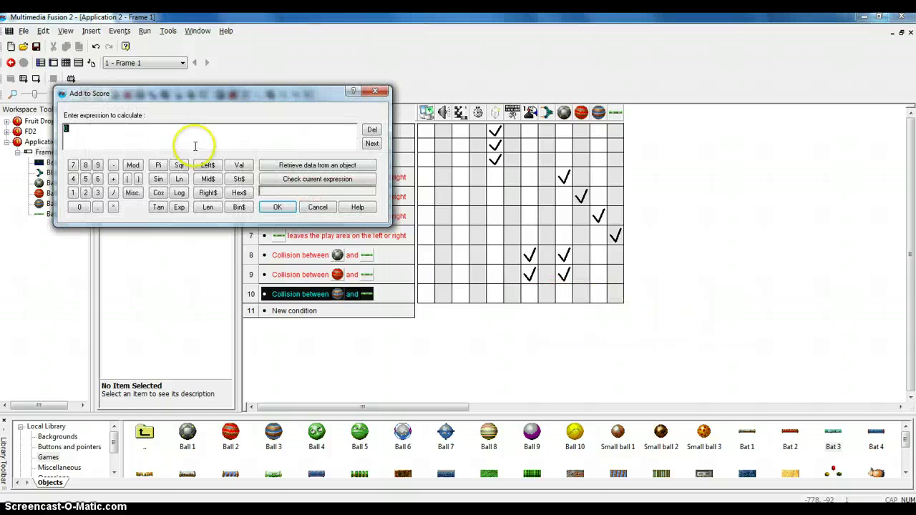
{"action": "left_click", "coordinate": [124, 137]}
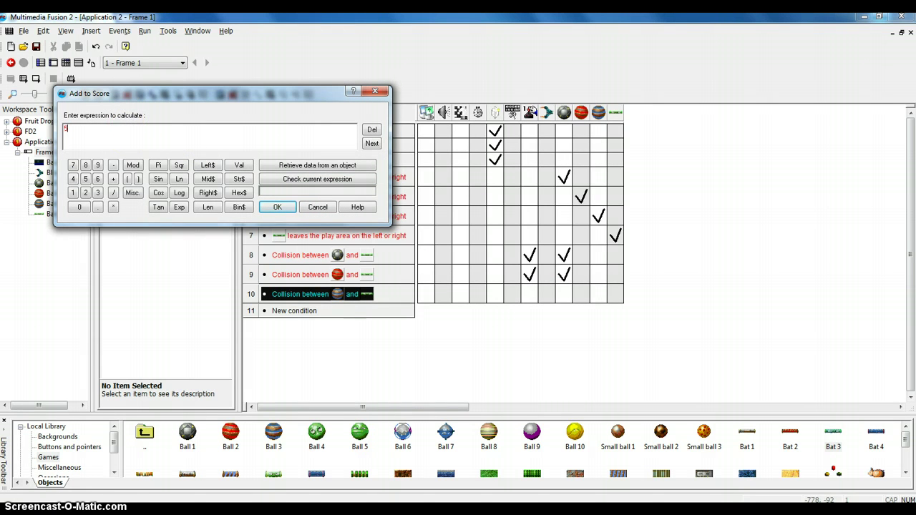
{"action": "left_click", "coordinate": [277, 207]}
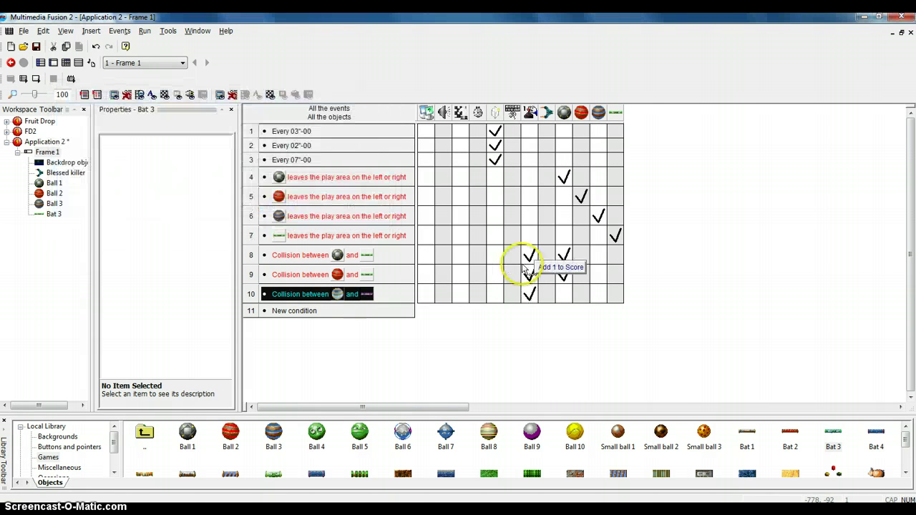
{"action": "left_click", "coordinate": [563, 274]}
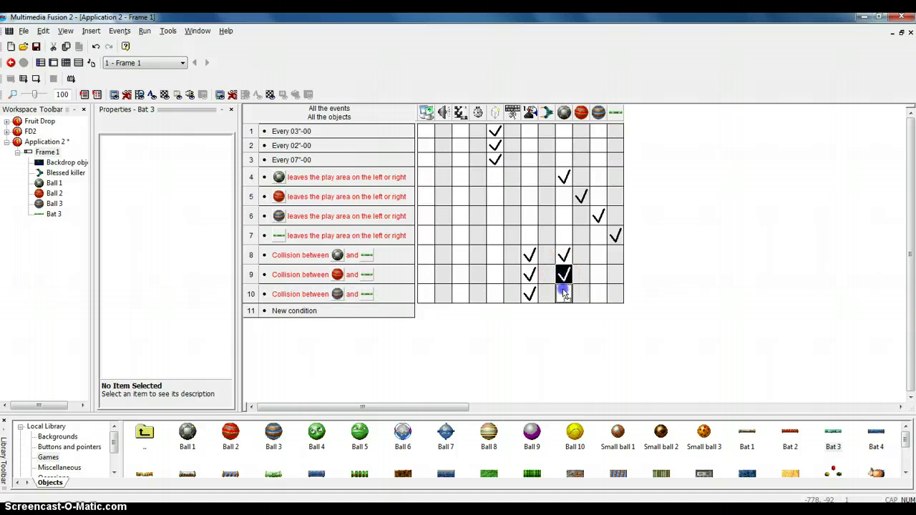
{"action": "left_click_drag", "start_coordinate": [563, 292], "coordinate": [564, 294]}
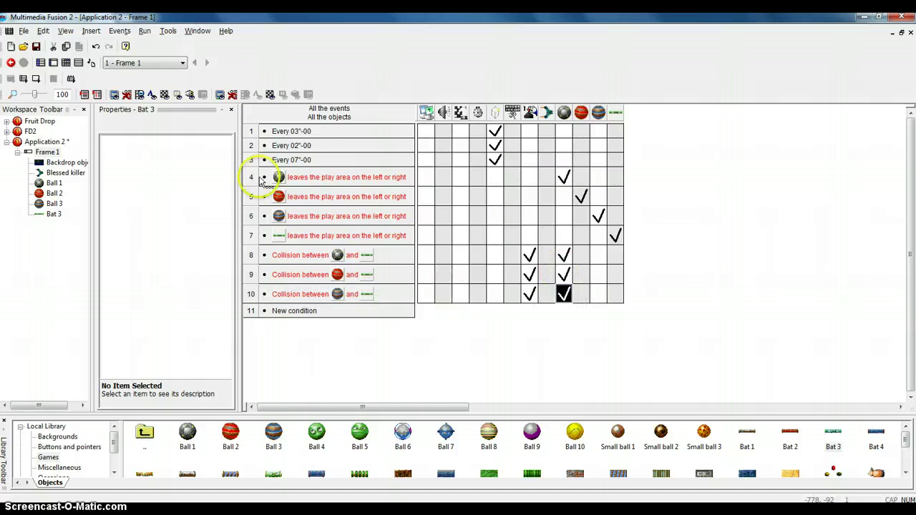
- In the frame editor, insert a Score object from the Games category near the left edge of the play area, just below the starfield
{"action": "left_click", "coordinate": [54, 63]}
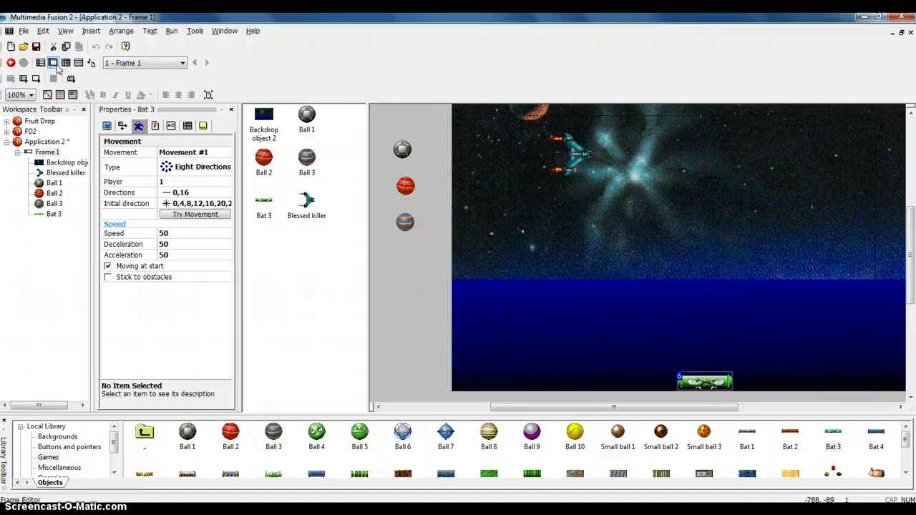
{"action": "right_click", "coordinate": [687, 178]}
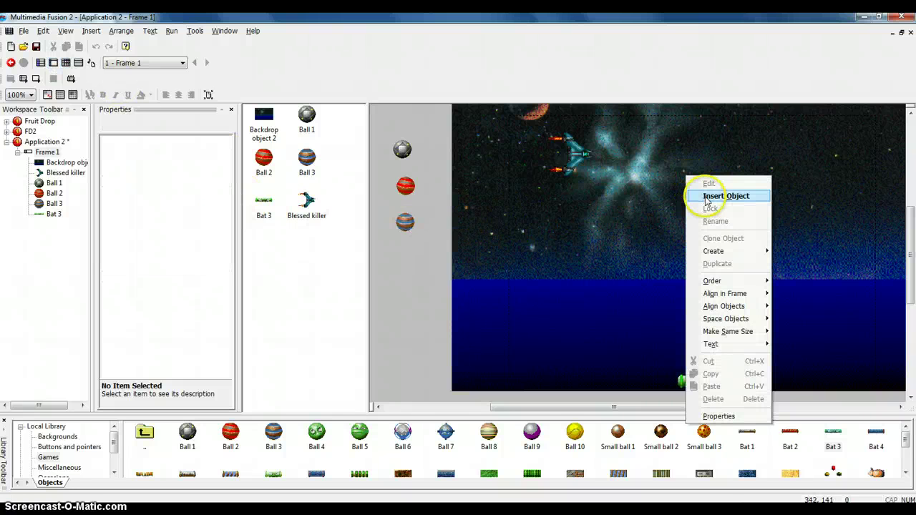
{"action": "left_click", "coordinate": [704, 196]}
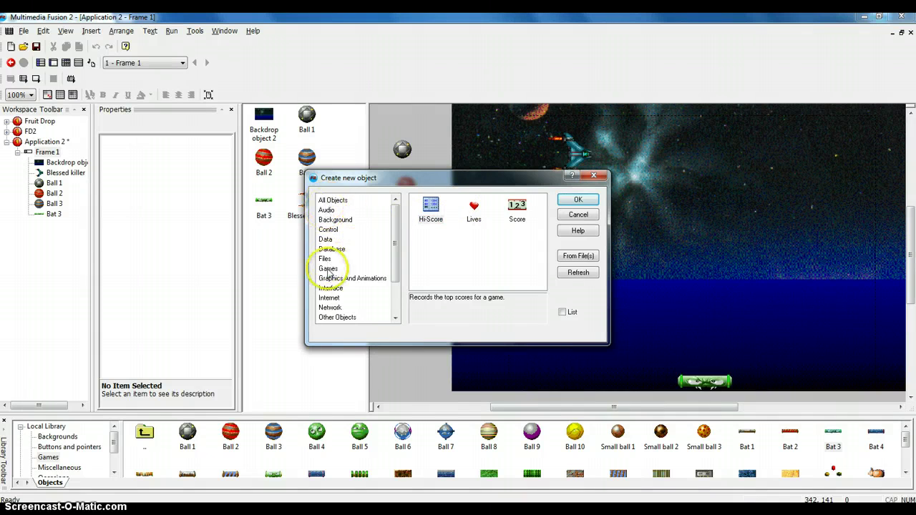
{"action": "left_click", "coordinate": [523, 207]}
{"action": "left_click", "coordinate": [578, 199]}
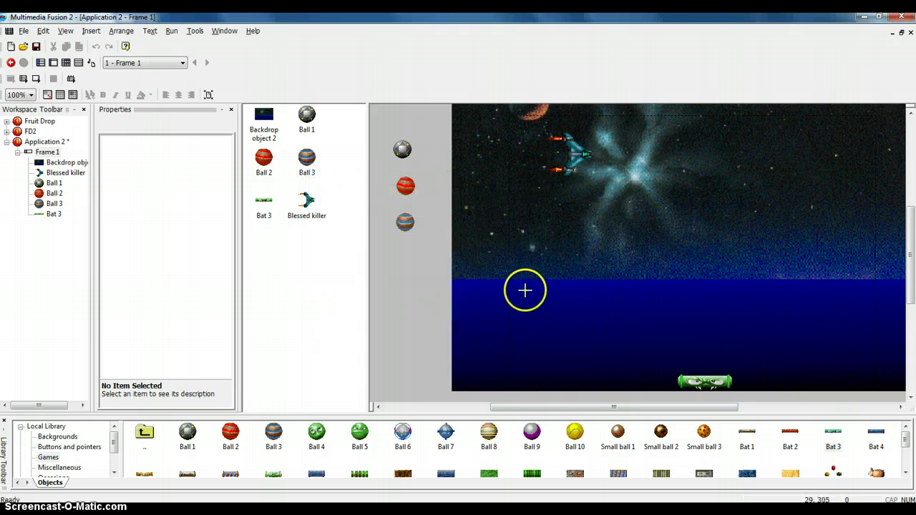
{"action": "left_click", "coordinate": [525, 290]}
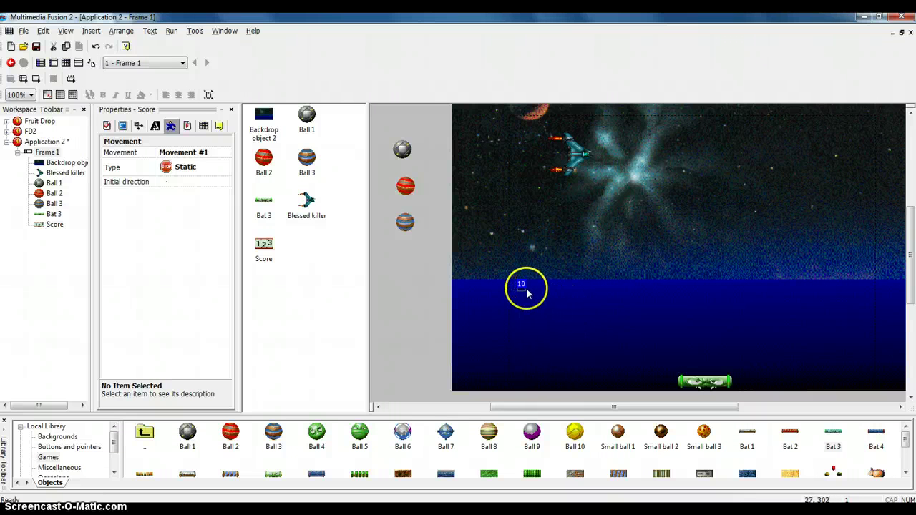
- Test-run the frame, moving the bat left and right to catch the falling balls, and close the test window
{"action": "left_click", "coordinate": [434, 335]}
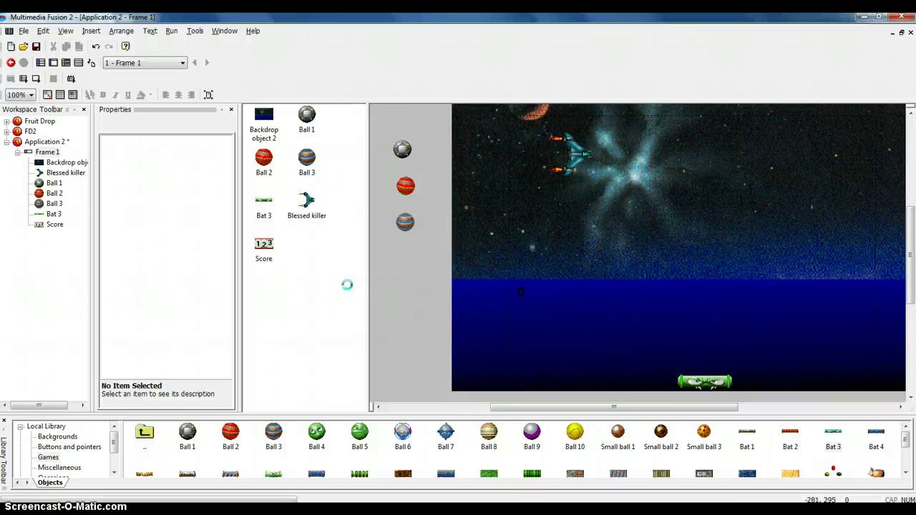
{"action": "key", "text": "F8"}
{"action": "key", "text": "Right"}
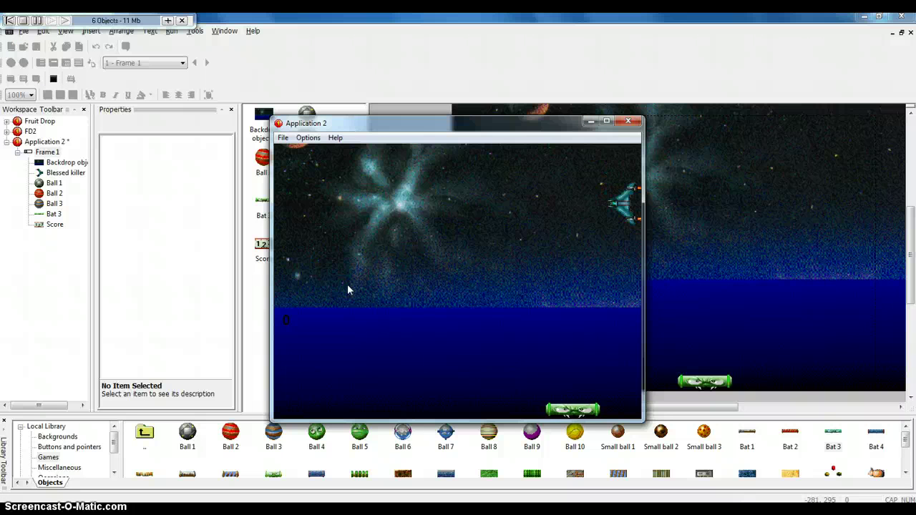
{"action": "key", "text": "Left"}
{"action": "key", "text": "Left"}
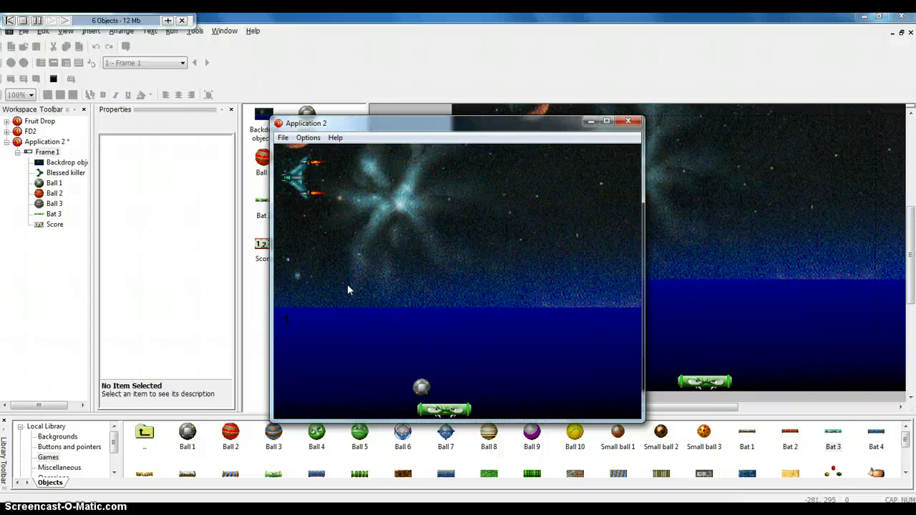
{"action": "key", "text": "Right"}
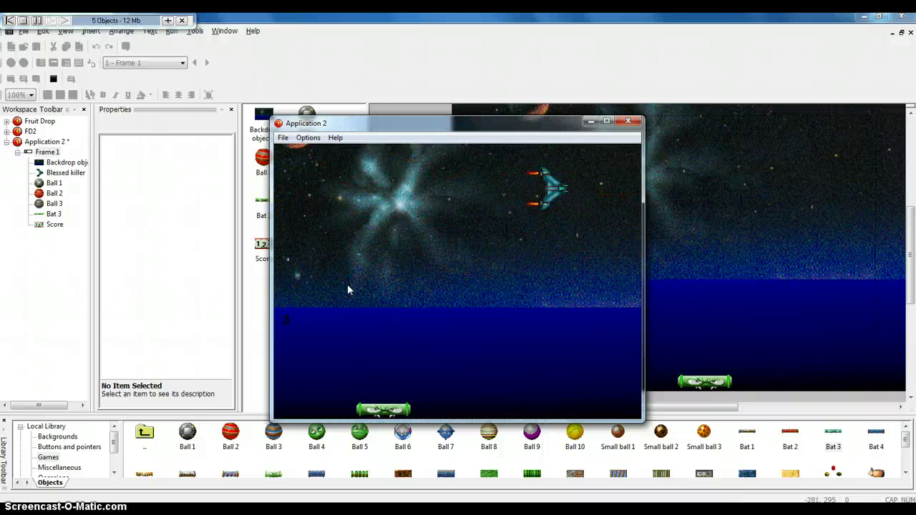
{"action": "key", "text": "Left"}
{"action": "key", "text": "Left"}
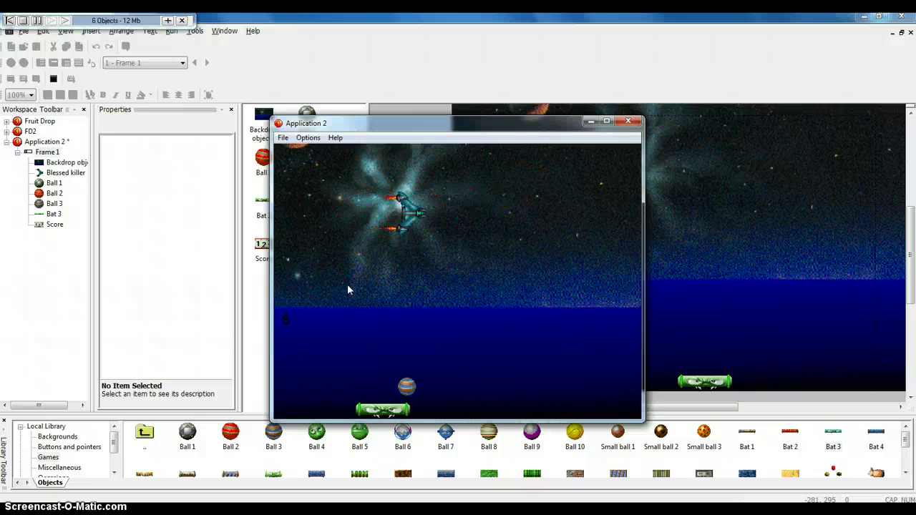
{"action": "key", "text": "Right"}
{"action": "key", "text": "Right"}
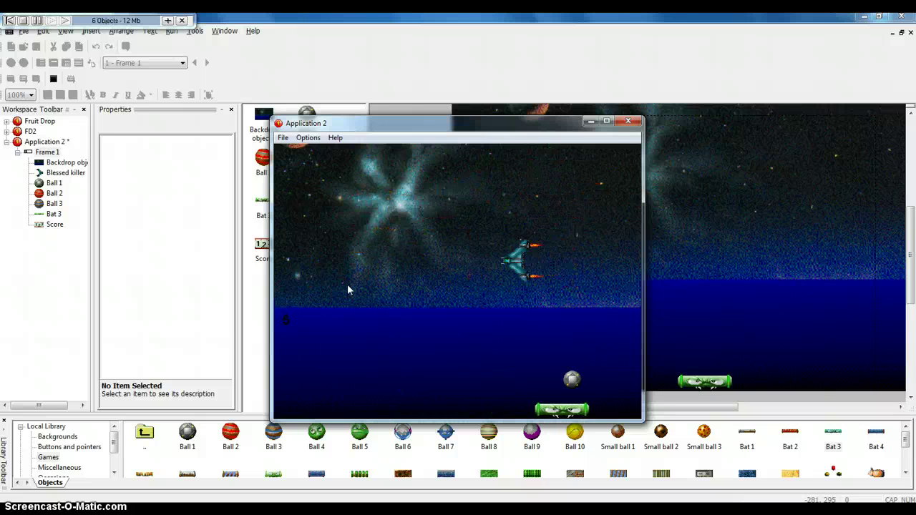
{"action": "key", "text": "Left"}
{"action": "key", "text": "Right"}
{"action": "key", "text": "Right"}
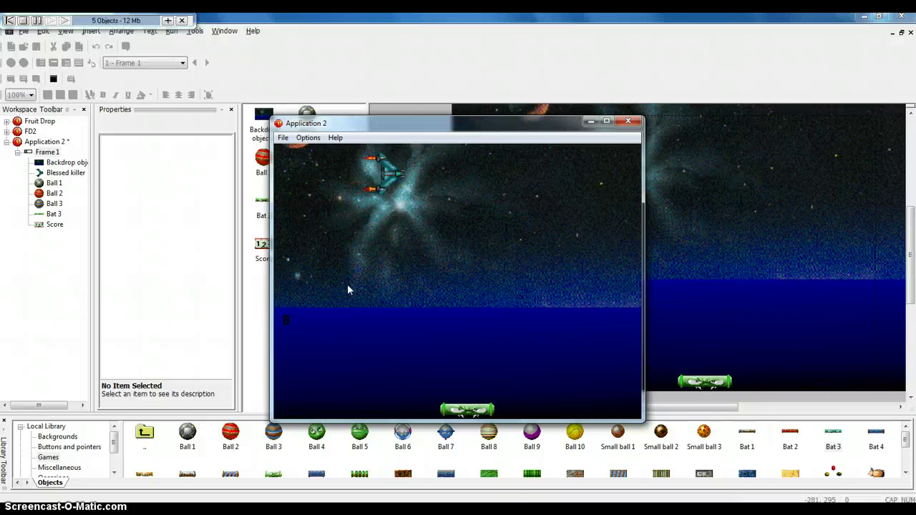
{"action": "key", "text": "Left"}
{"action": "key", "text": "Right"}
{"action": "key", "text": "Right"}
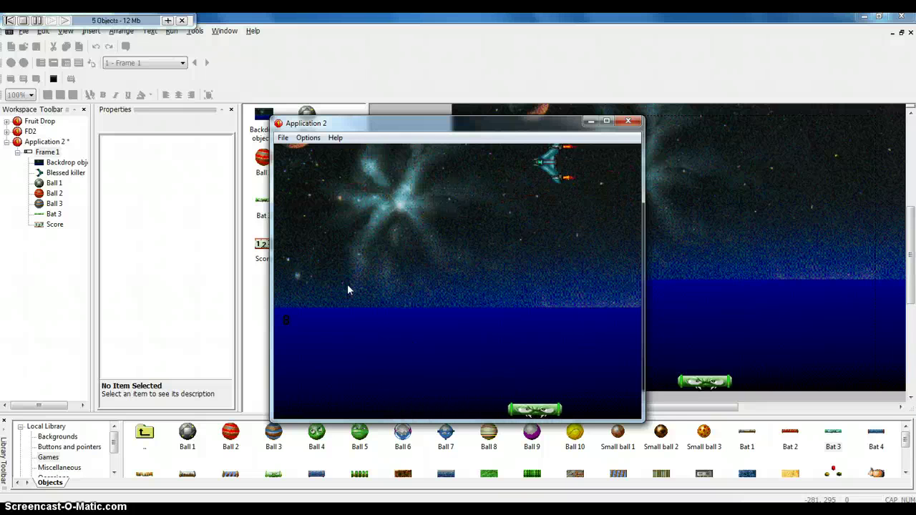
{"action": "key", "text": "Left"}
{"action": "key", "text": "Right"}
{"action": "key", "text": "Left"}
{"action": "key", "text": "Left"}
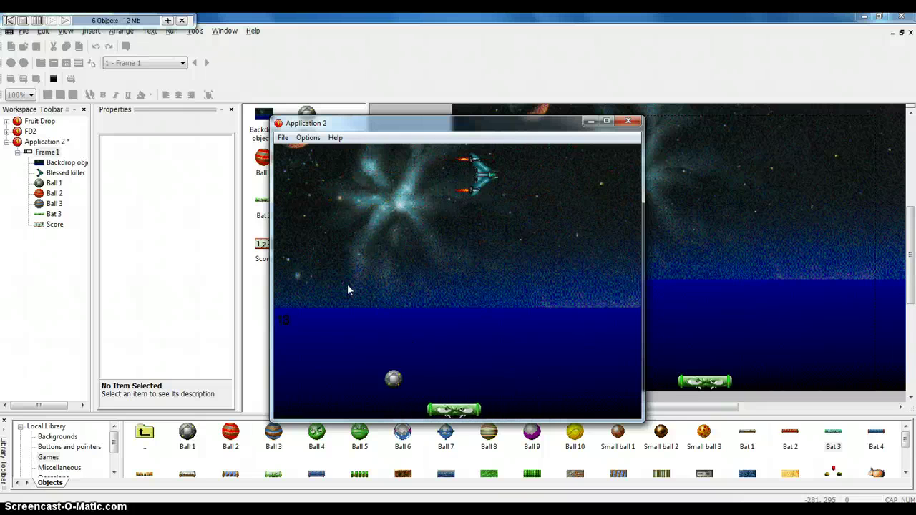
{"action": "key", "text": "Right"}
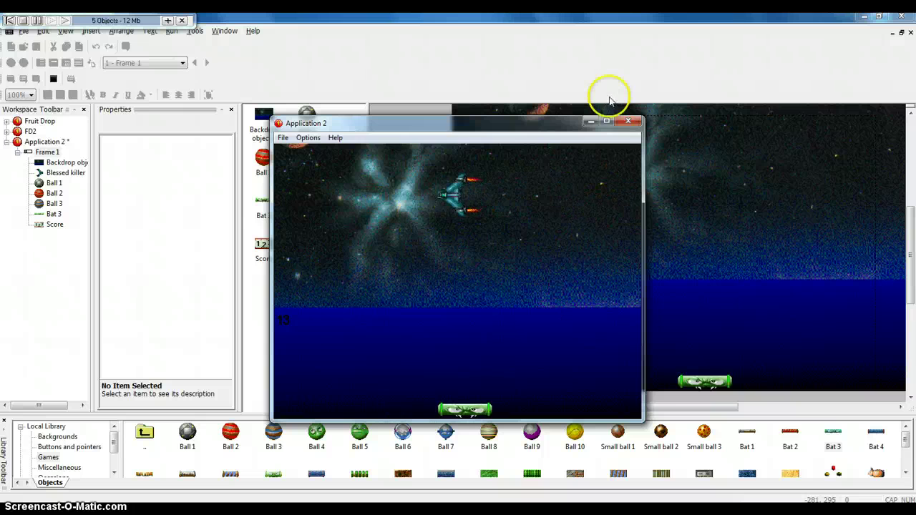
{"action": "left_click", "coordinate": [623, 120]}
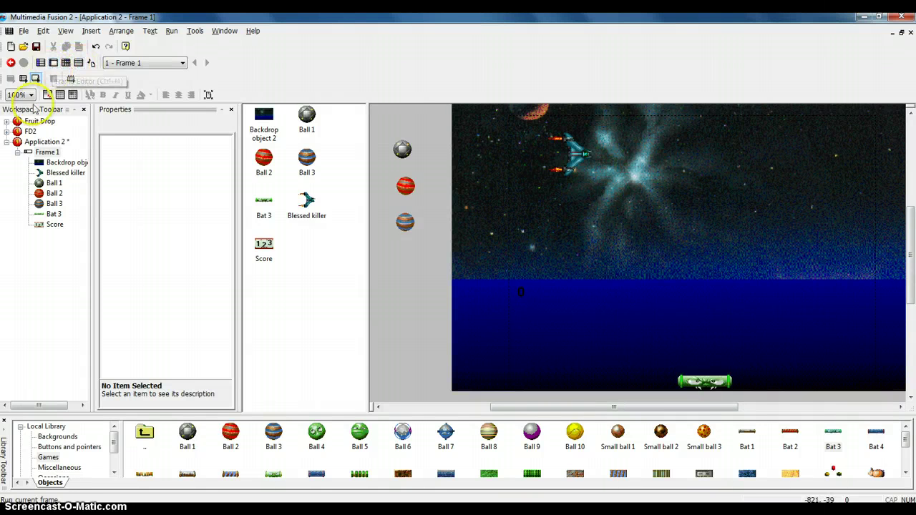
- Collapse Frame 1's object list in the workspace and save the application as Fruit Drop Tut
{"action": "left_click", "coordinate": [18, 153]}
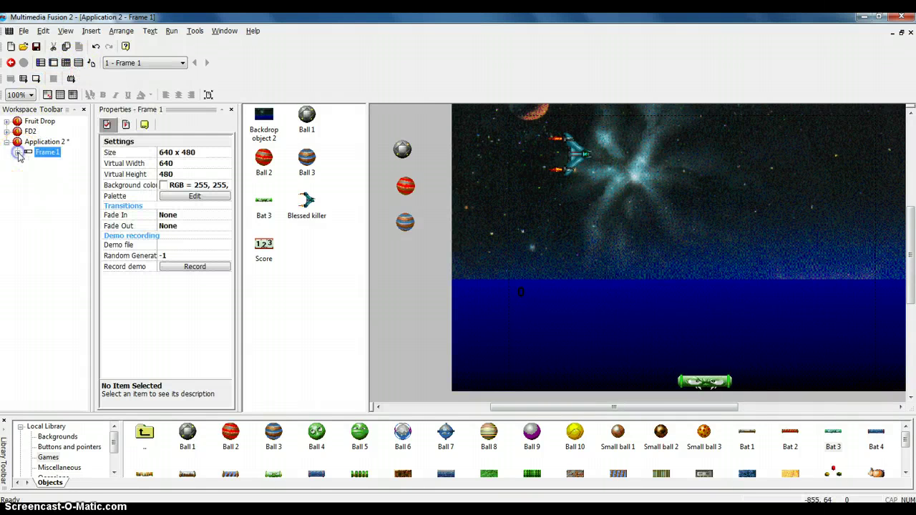
{"action": "left_click", "coordinate": [428, 285]}
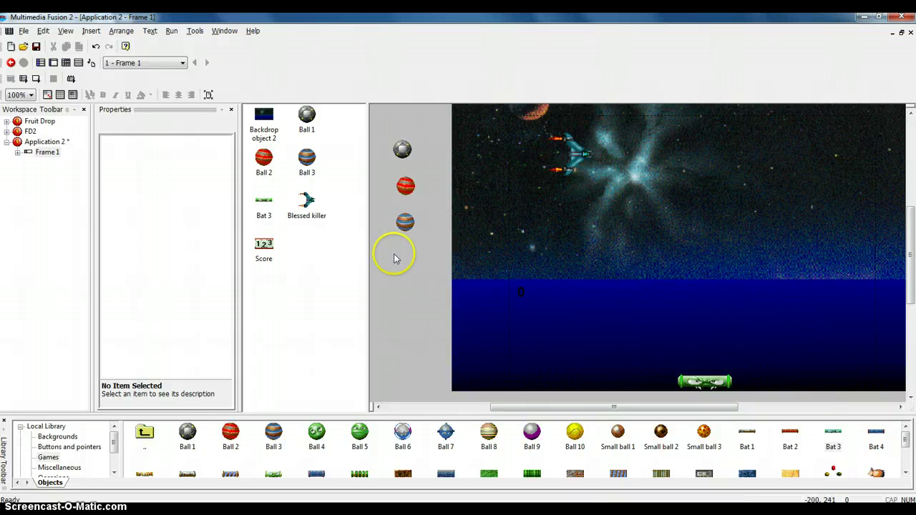
{"action": "left_click", "coordinate": [29, 157]}
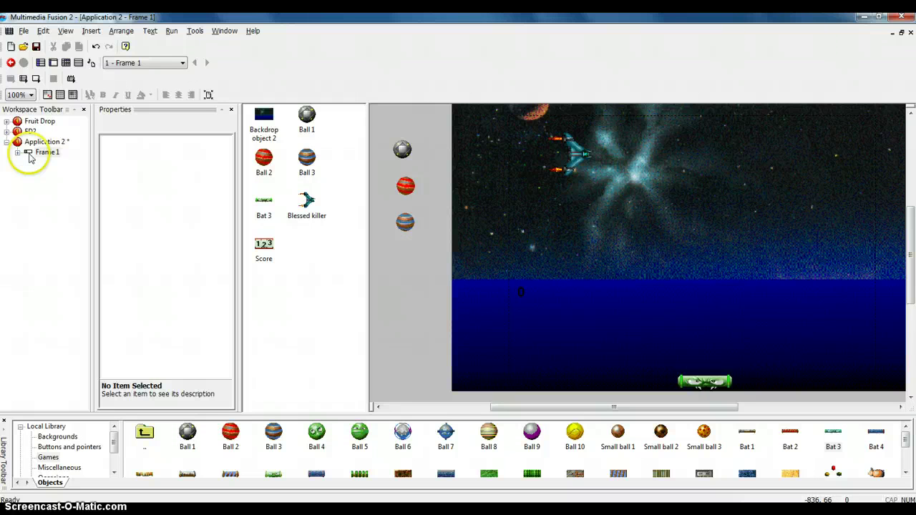
{"action": "left_click", "coordinate": [24, 31]}
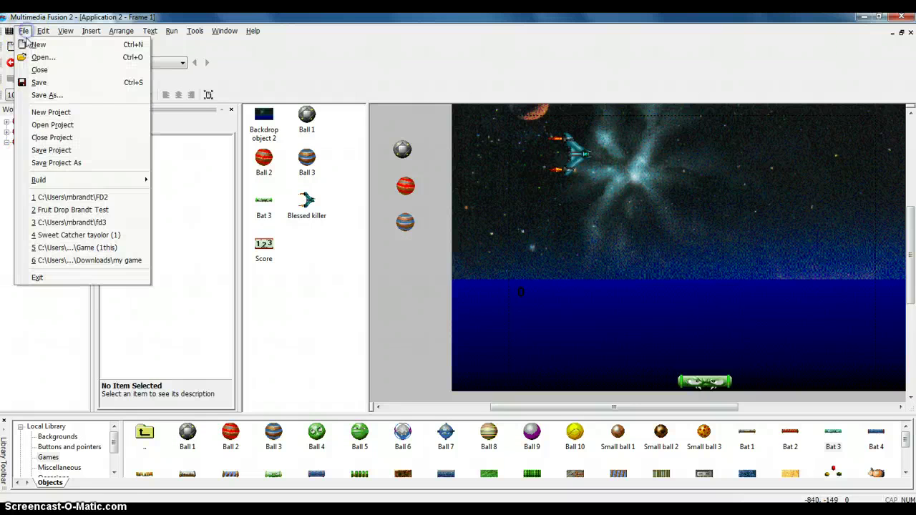
{"action": "left_click", "coordinate": [35, 95]}
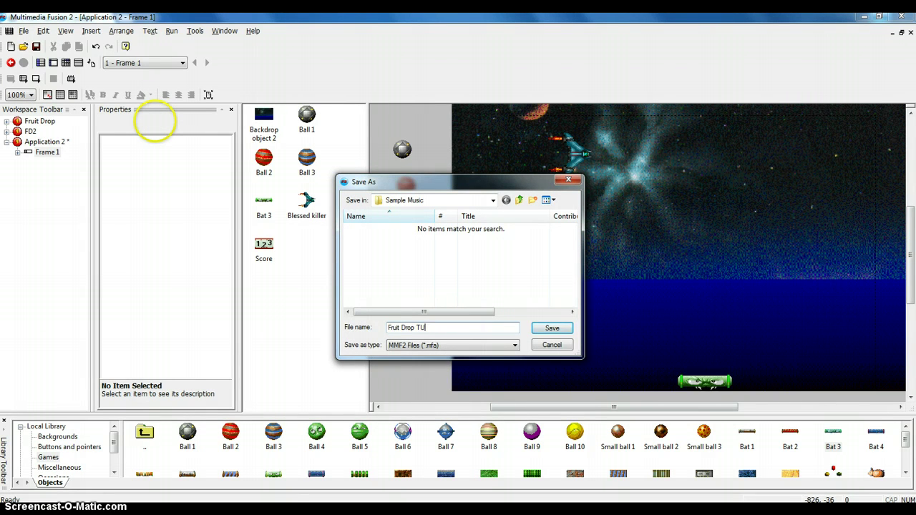
{"action": "key", "text": "Return"}
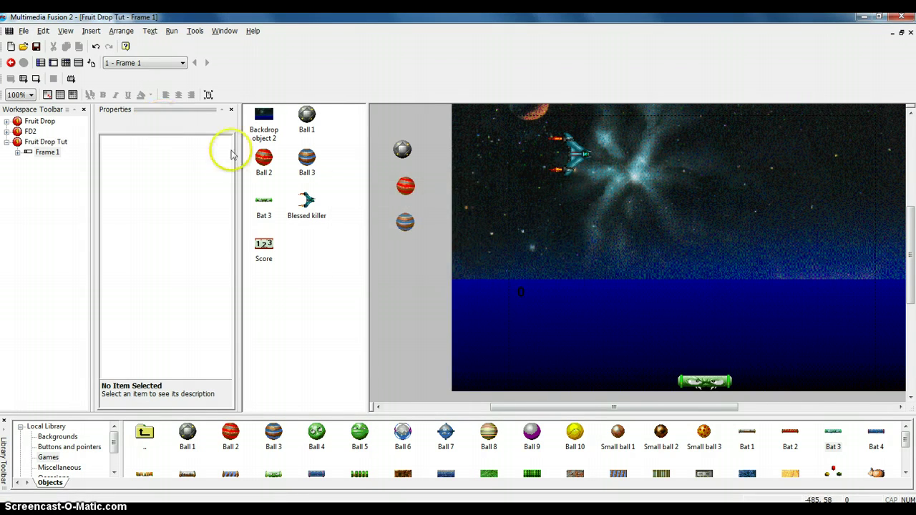
- Copy Frame 1 and paste it into the Fruit Drop Tut application as an additional frame
{"action": "right_click", "coordinate": [27, 153]}
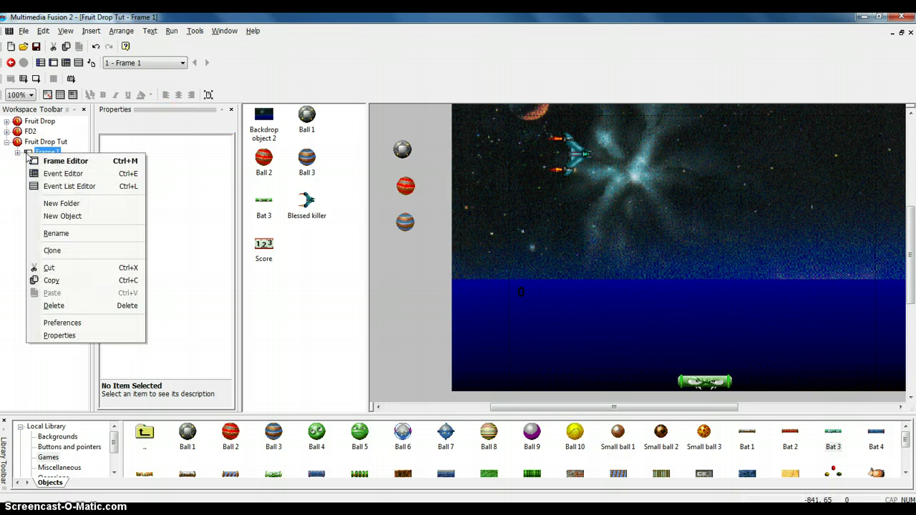
{"action": "left_click", "coordinate": [54, 279]}
{"action": "right_click", "coordinate": [41, 141]}
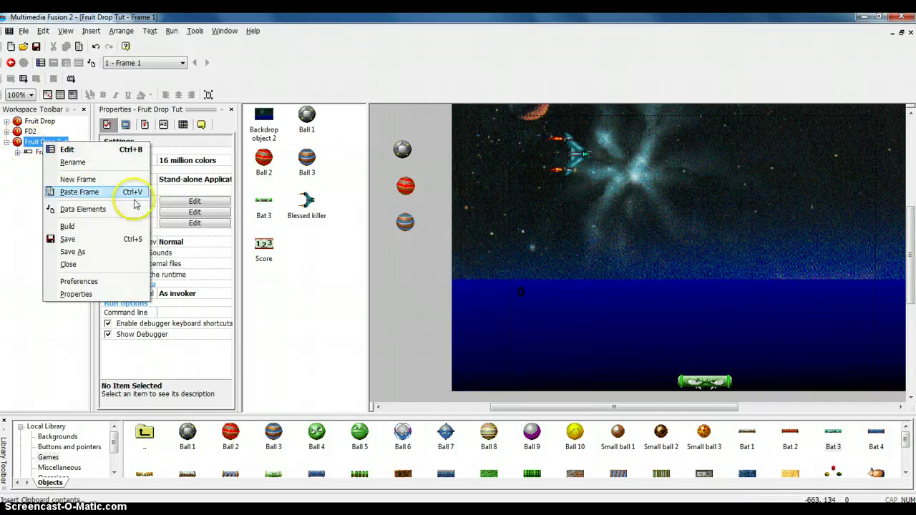
{"action": "left_click", "coordinate": [85, 190]}
- Rename the pasted frame as Frame 2
{"action": "left_click", "coordinate": [54, 163]}
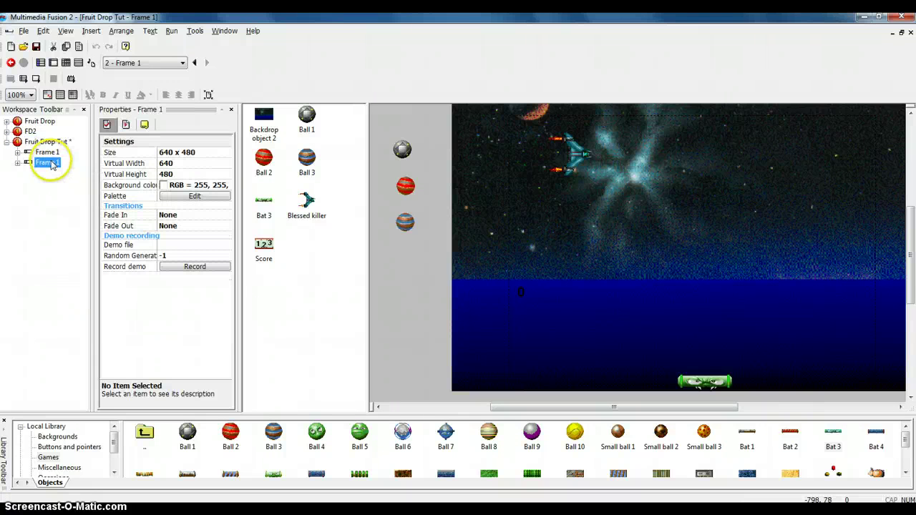
{"action": "right_click", "coordinate": [56, 165]}
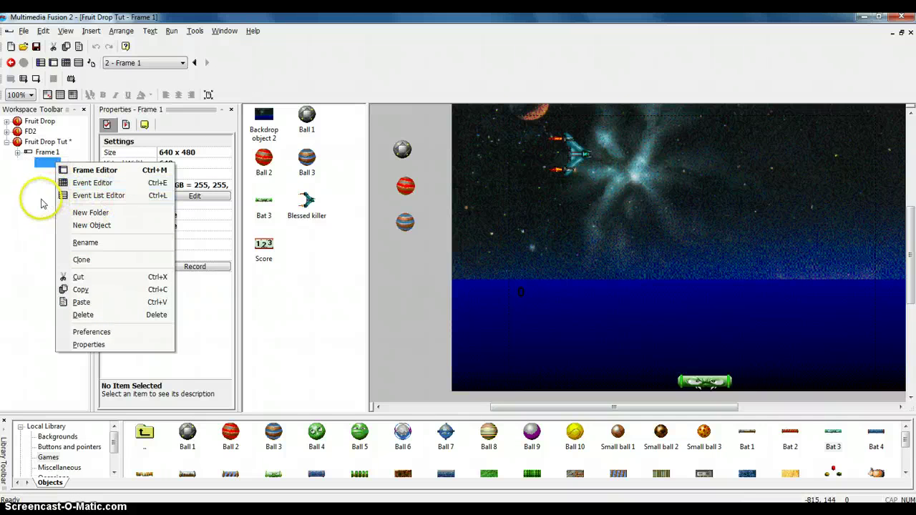
{"action": "left_click", "coordinate": [53, 168]}
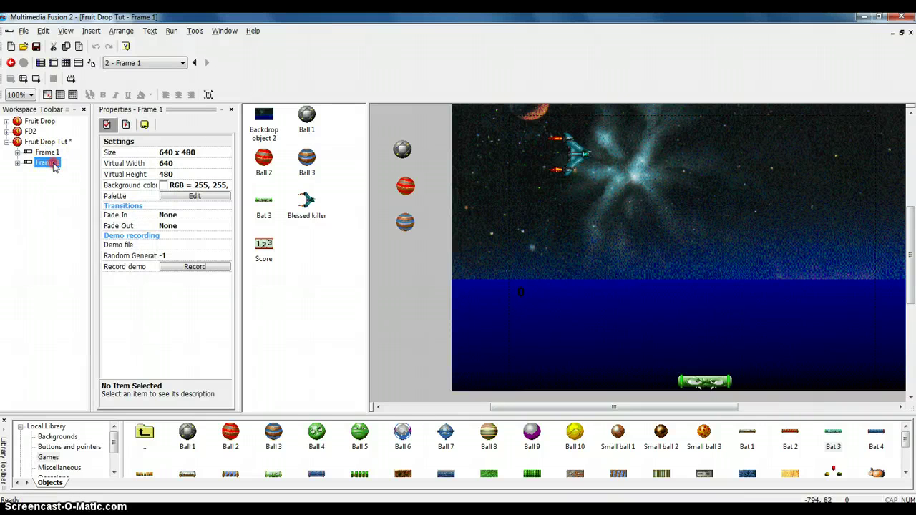
{"action": "right_click", "coordinate": [54, 166]}
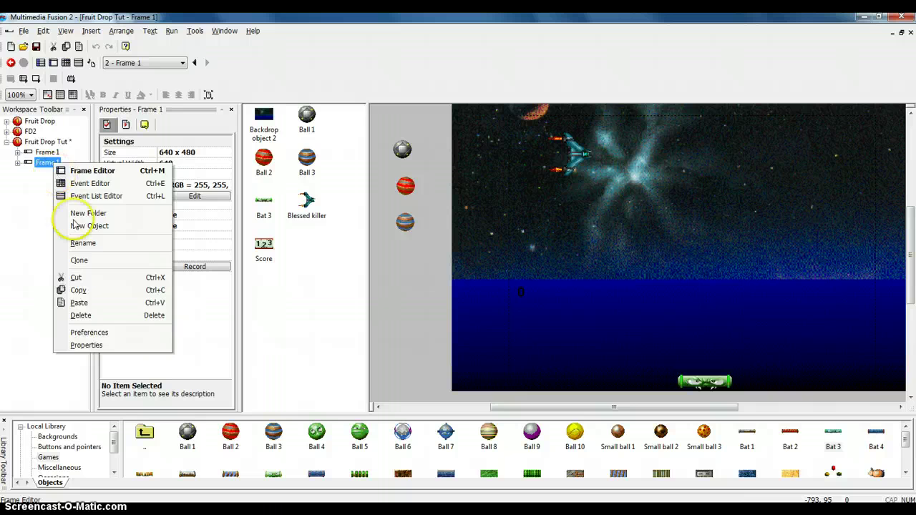
{"action": "left_click", "coordinate": [79, 242]}
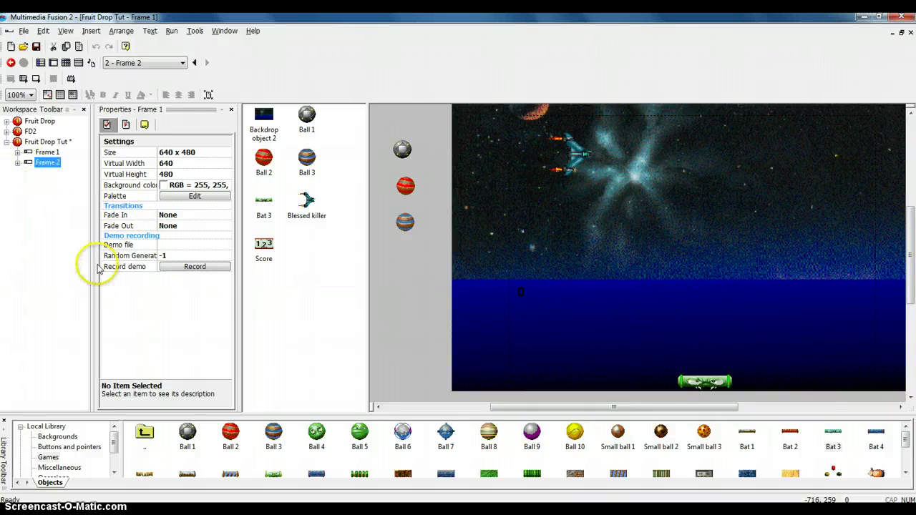
{"action": "left_click", "coordinate": [677, 281]}
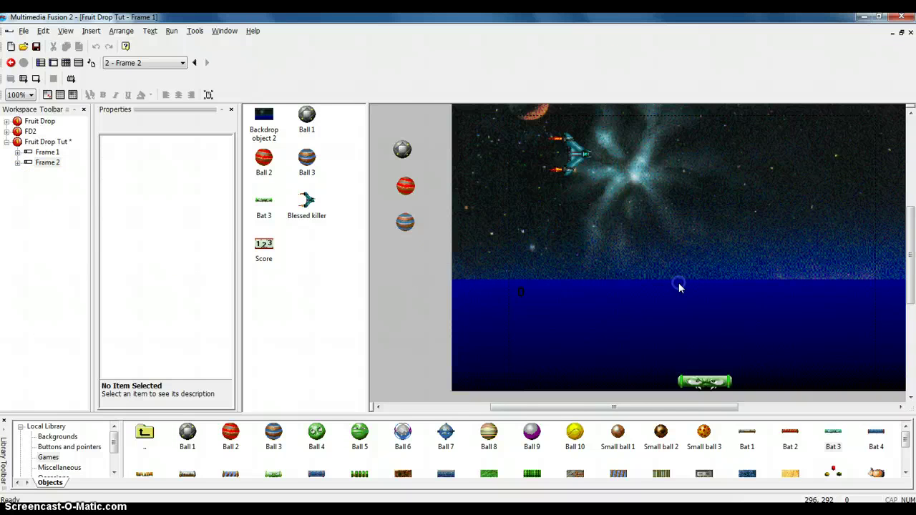
{"action": "right_click", "coordinate": [493, 243]}
{"action": "left_click", "coordinate": [484, 266]}
{"action": "left_click", "coordinate": [569, 216]}
{"action": "double_click", "coordinate": [485, 228]}
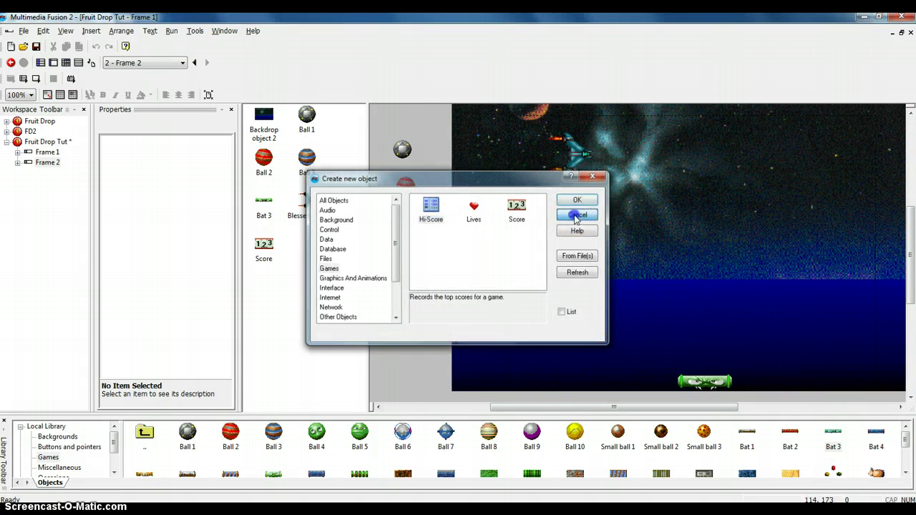
{"action": "left_click", "coordinate": [575, 213]}
- Edit the image of Backdrop object 2 in Frame 2, drawing a wide white ellipse outline of line size 1 across the starfield
{"action": "left_click", "coordinate": [259, 116]}
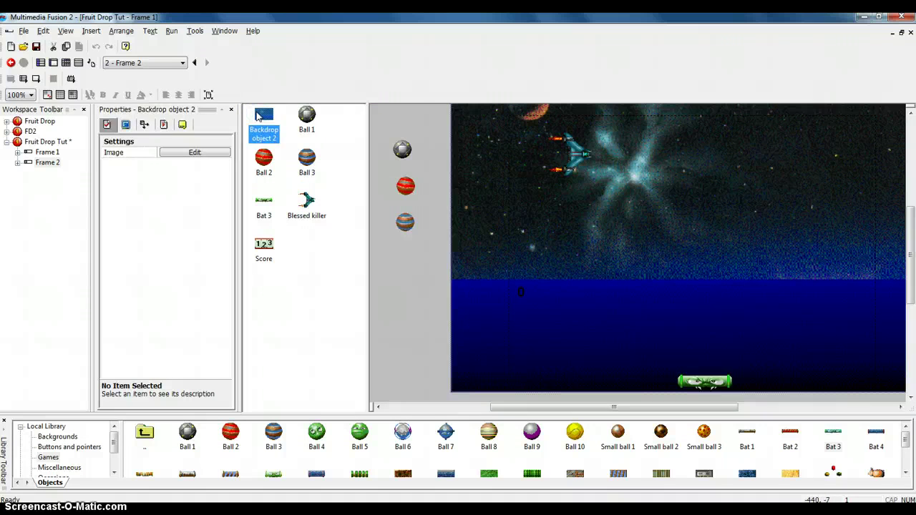
{"action": "right_click", "coordinate": [259, 116]}
{"action": "left_click", "coordinate": [259, 116]}
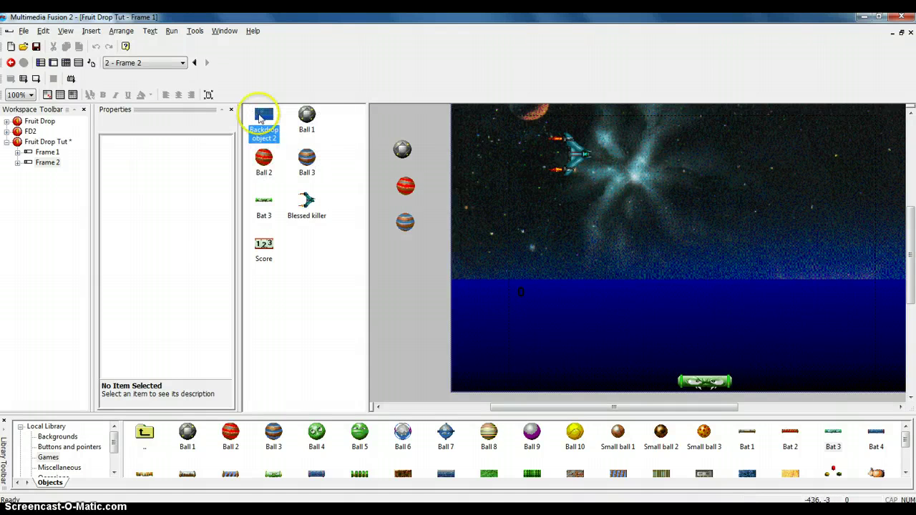
{"action": "right_click", "coordinate": [270, 123]}
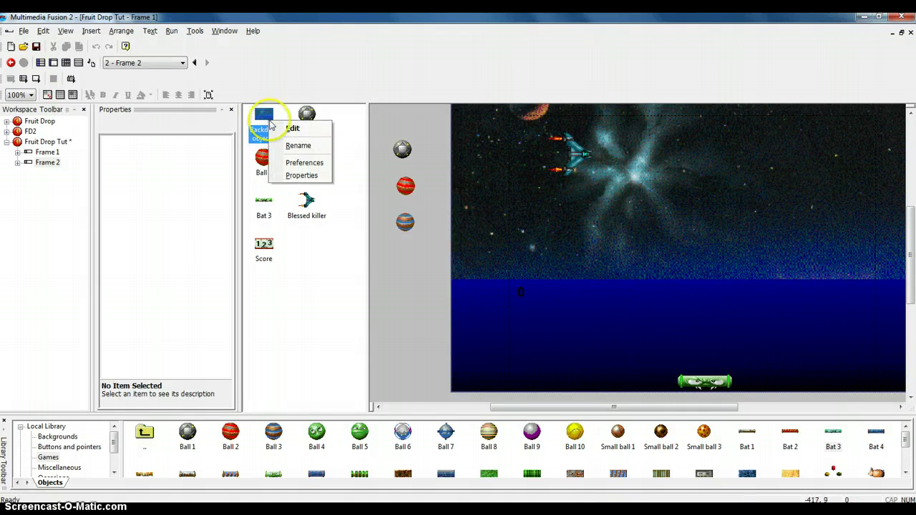
{"action": "left_click", "coordinate": [274, 127]}
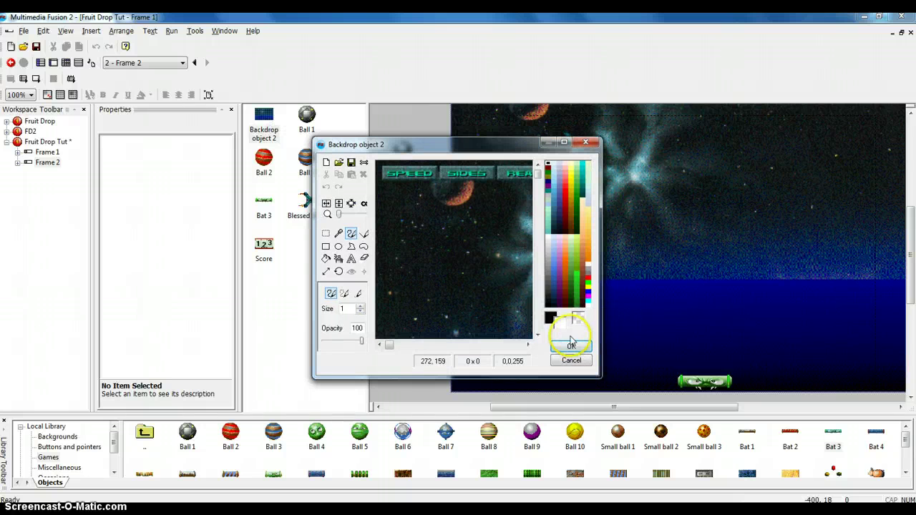
{"action": "left_click", "coordinate": [338, 246]}
{"action": "left_click_drag", "start_coordinate": [408, 246], "coordinate": [538, 326]}
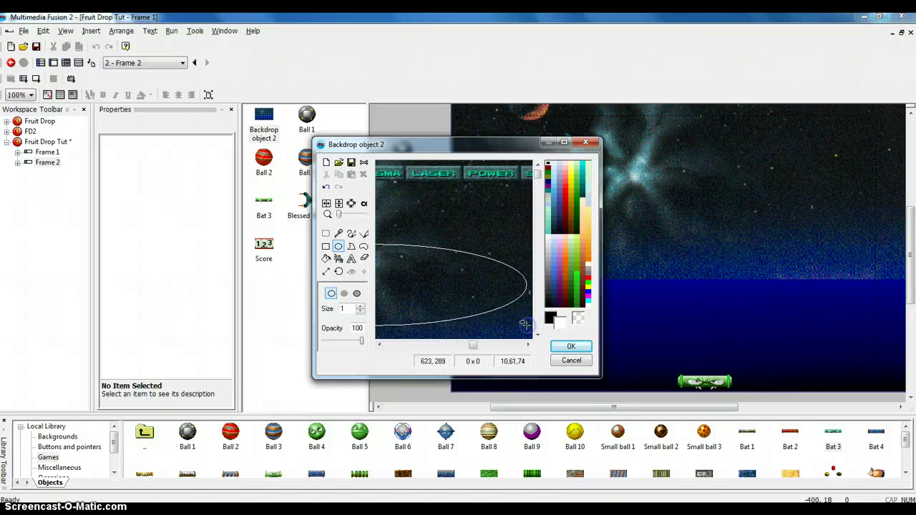
{"action": "left_click", "coordinate": [565, 347]}
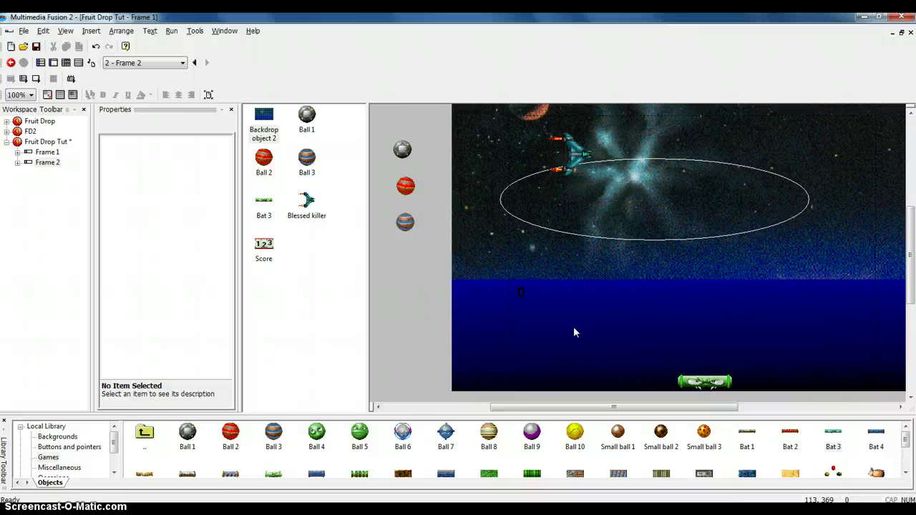
- Extend the Blessed killer's movement path in Frame 2 with additional line segments across the starfield and set the path speed to 71
{"action": "left_click", "coordinate": [578, 157]}
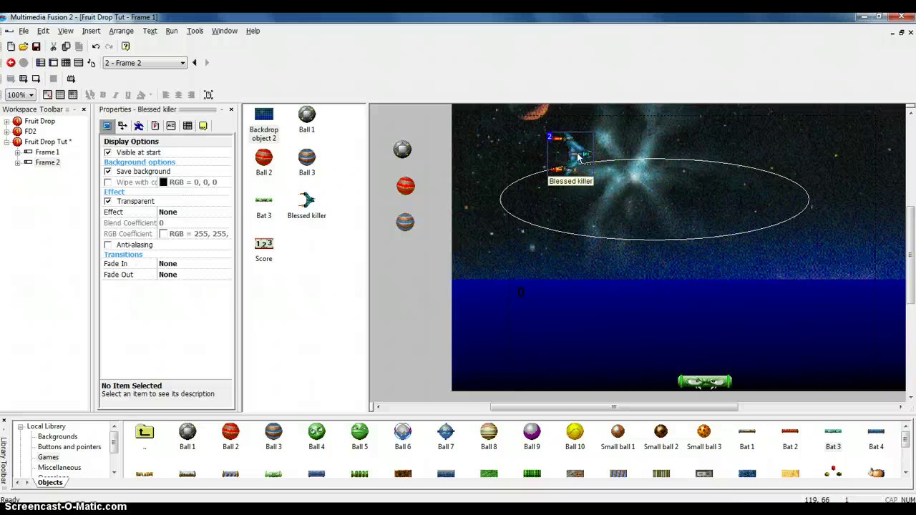
{"action": "left_click", "coordinate": [138, 125]}
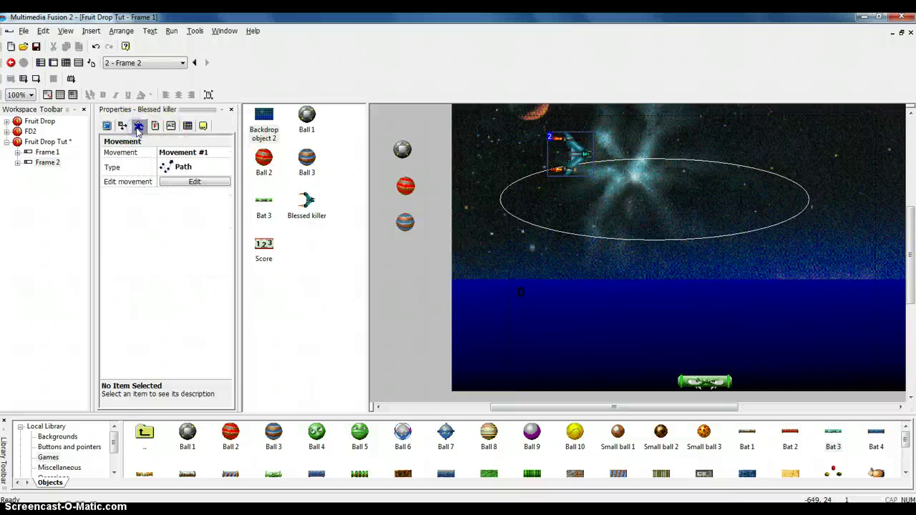
{"action": "left_click", "coordinate": [187, 180]}
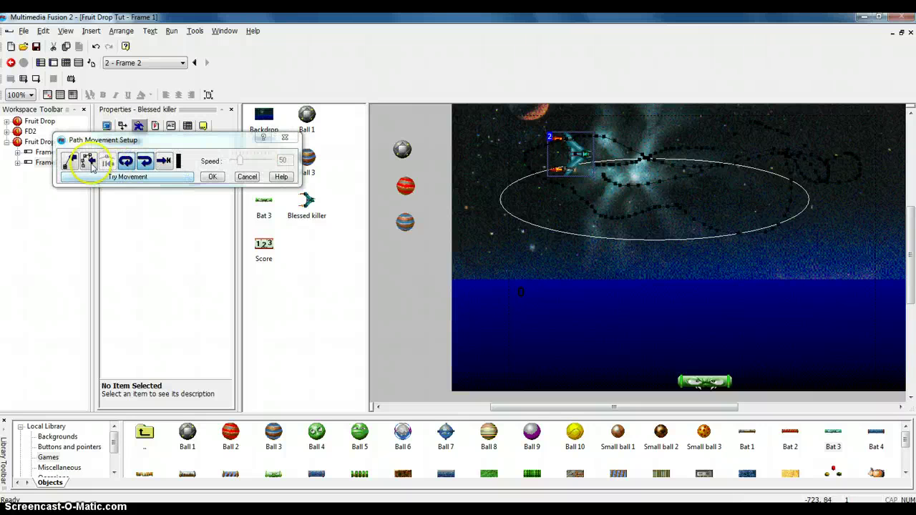
{"action": "left_click", "coordinate": [403, 184]}
{"action": "left_click", "coordinate": [548, 198]}
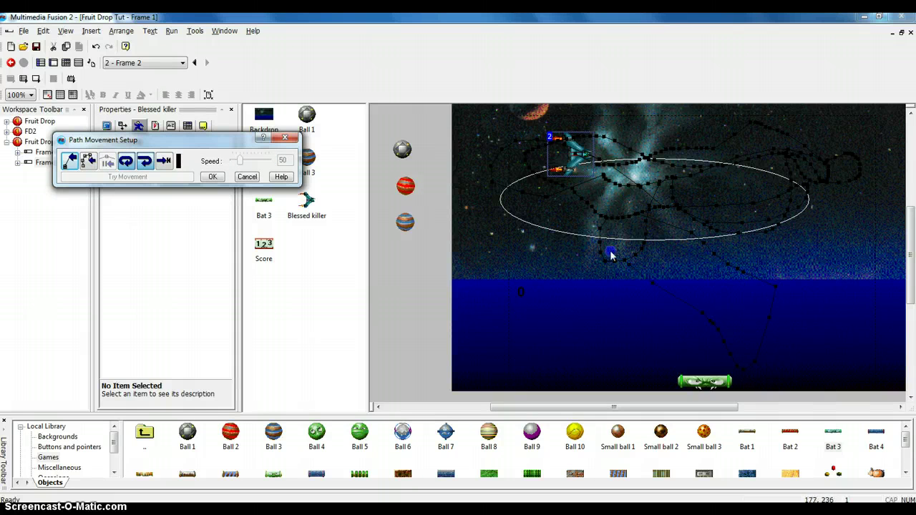
{"action": "left_click", "coordinate": [630, 154]}
{"action": "left_click", "coordinate": [523, 147]}
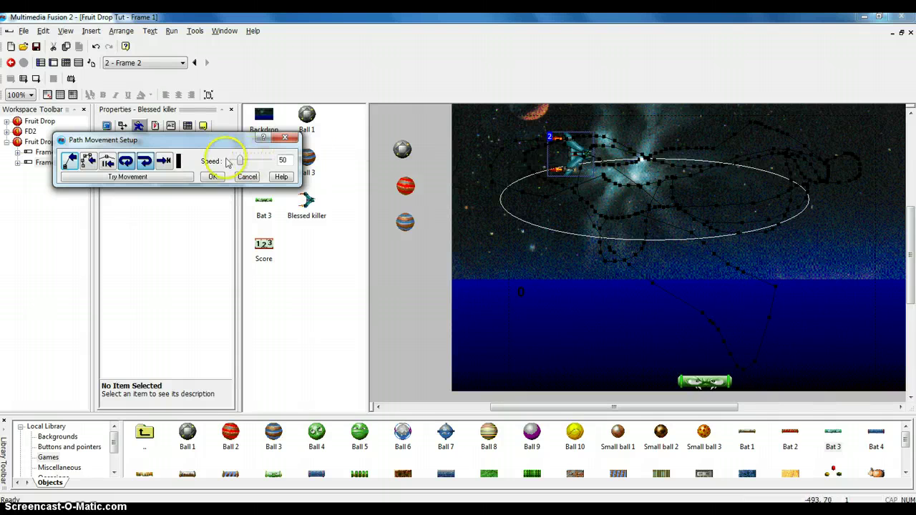
{"action": "left_click", "coordinate": [241, 163]}
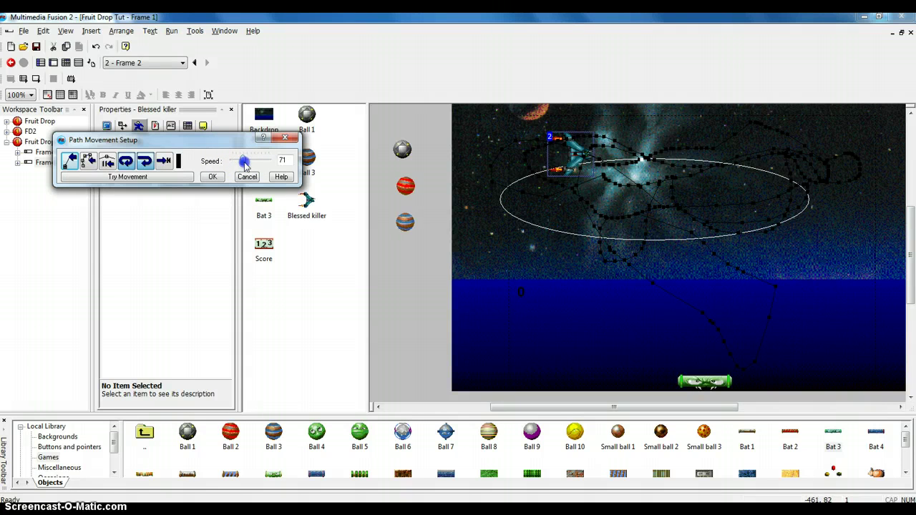
{"action": "left_click", "coordinate": [214, 177]}
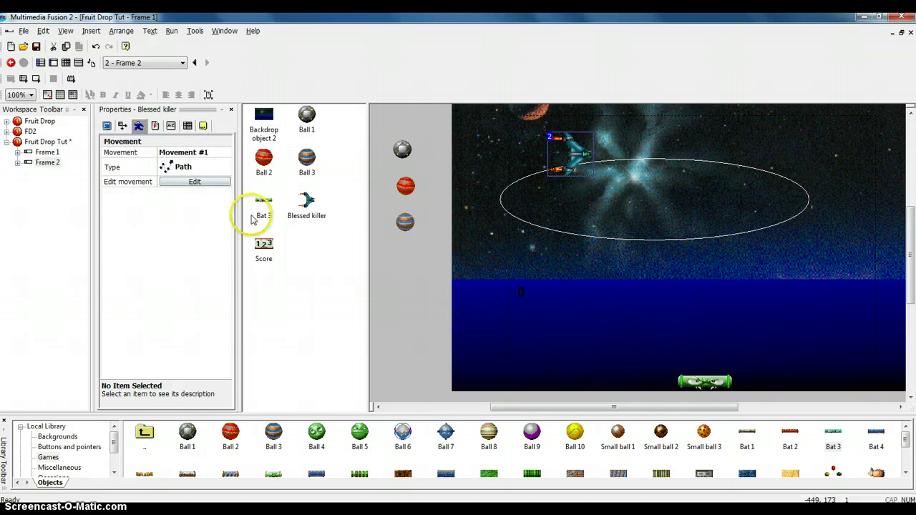
- Set the movement speed of the Bat 3 paddle in Frame 2 to 68
{"action": "left_click", "coordinate": [705, 375]}
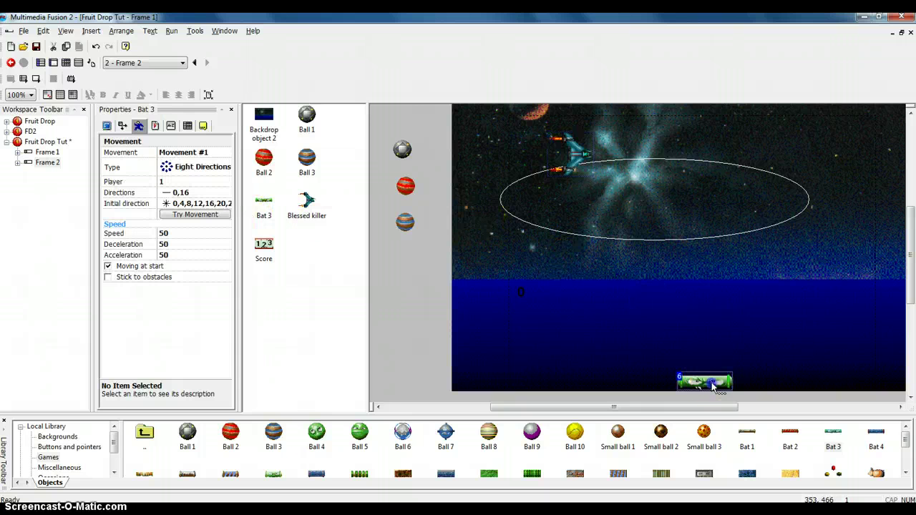
{"action": "left_click", "coordinate": [207, 216]}
{"action": "left_click", "coordinate": [172, 234]}
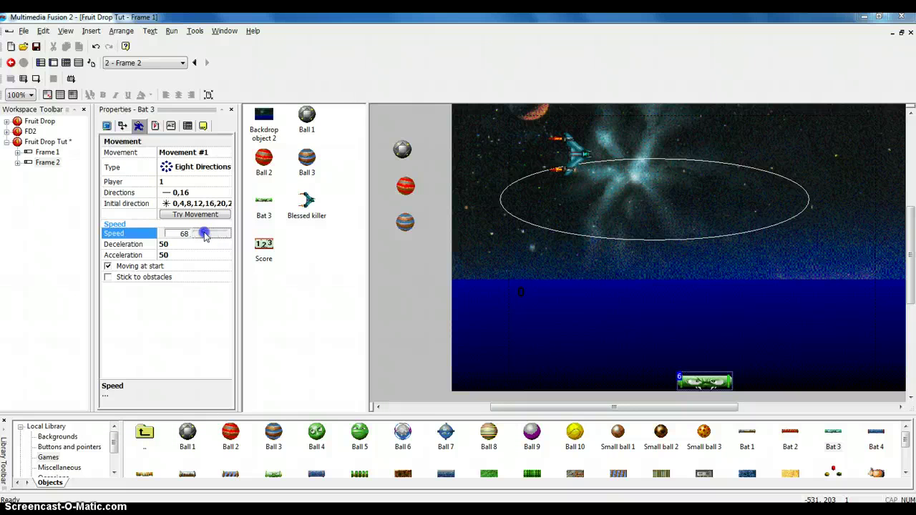
{"action": "left_click", "coordinate": [188, 296]}
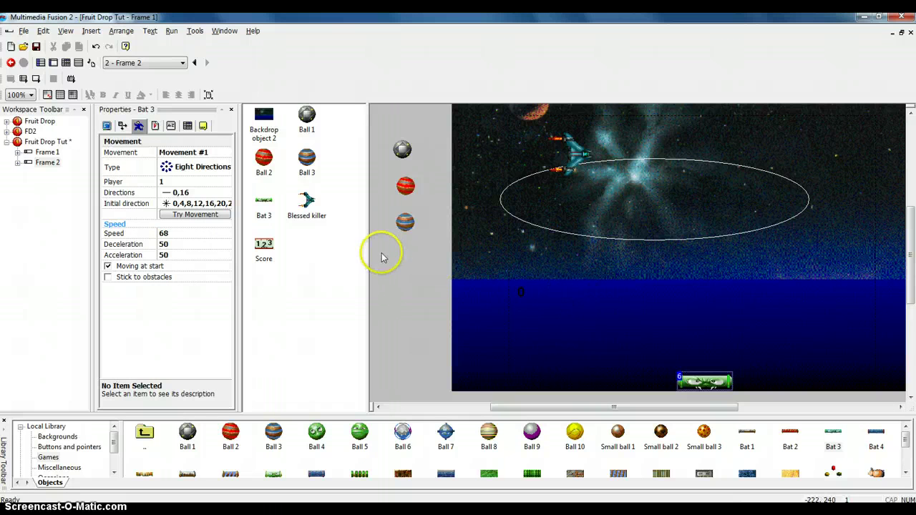
- Raise Ball 1's initial speed slightly, and set the initial speed of Ball 2 to 73 and Ball 3 to 200
{"action": "left_click", "coordinate": [405, 149]}
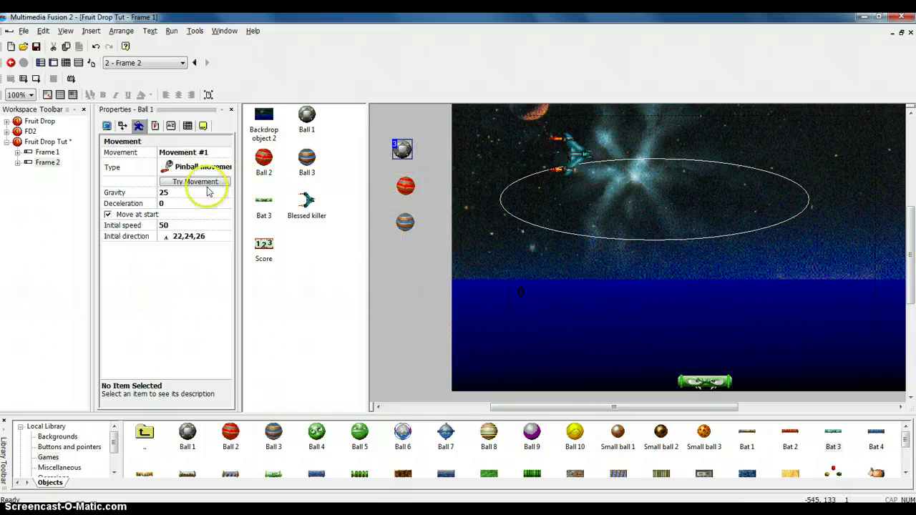
{"action": "left_click", "coordinate": [169, 225]}
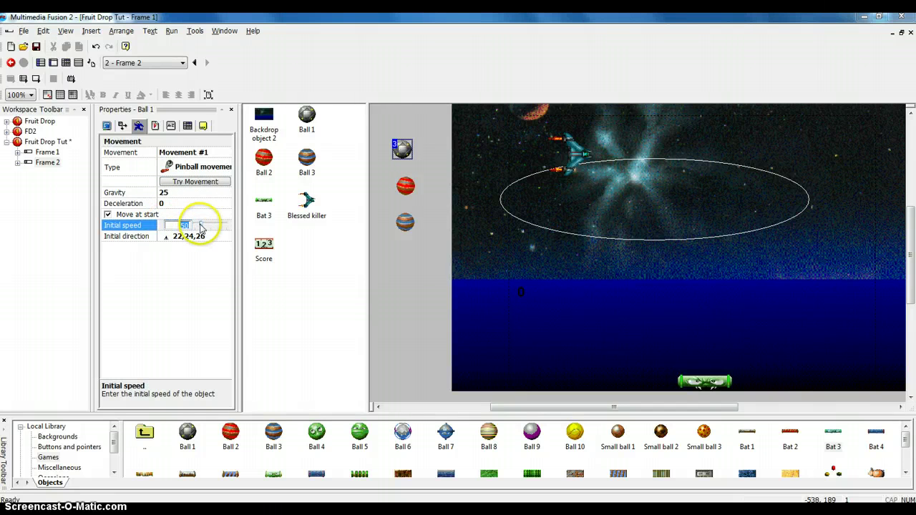
{"action": "left_click_drag", "start_coordinate": [201, 226], "coordinate": [203, 226]}
{"action": "left_click", "coordinate": [407, 187]}
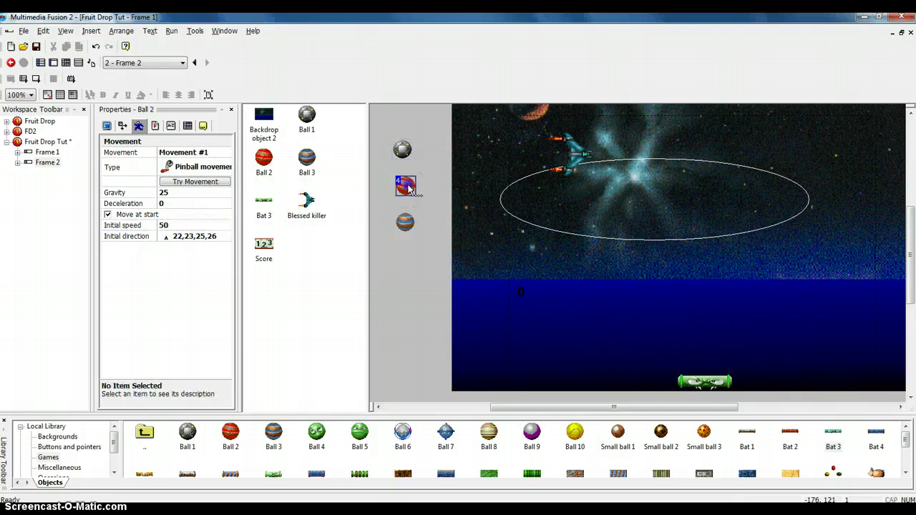
{"action": "left_click", "coordinate": [201, 226]}
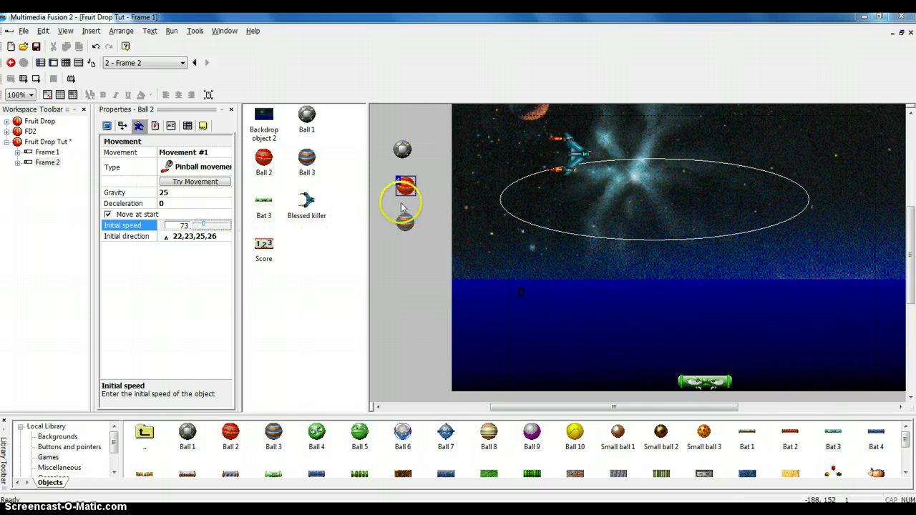
{"action": "left_click", "coordinate": [404, 224]}
{"action": "left_click", "coordinate": [180, 226]}
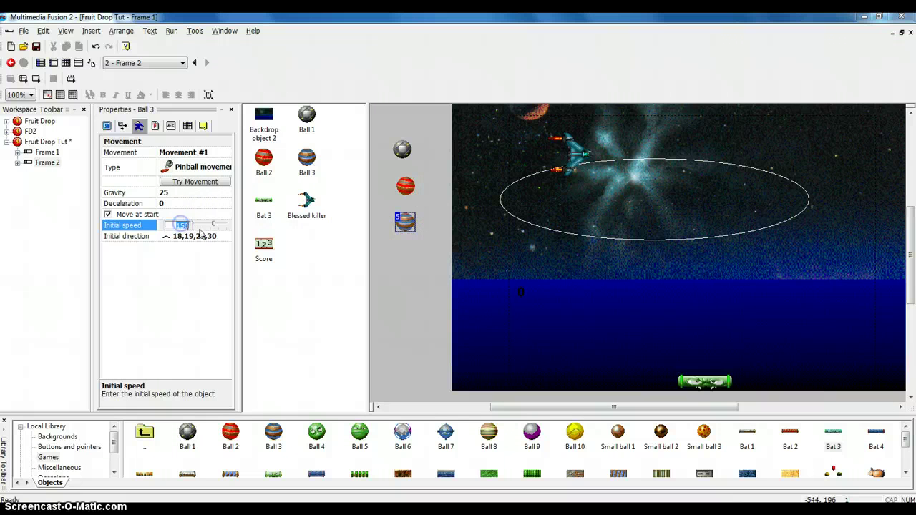
{"action": "left_click_drag", "start_coordinate": [213, 227], "coordinate": [218, 226]}
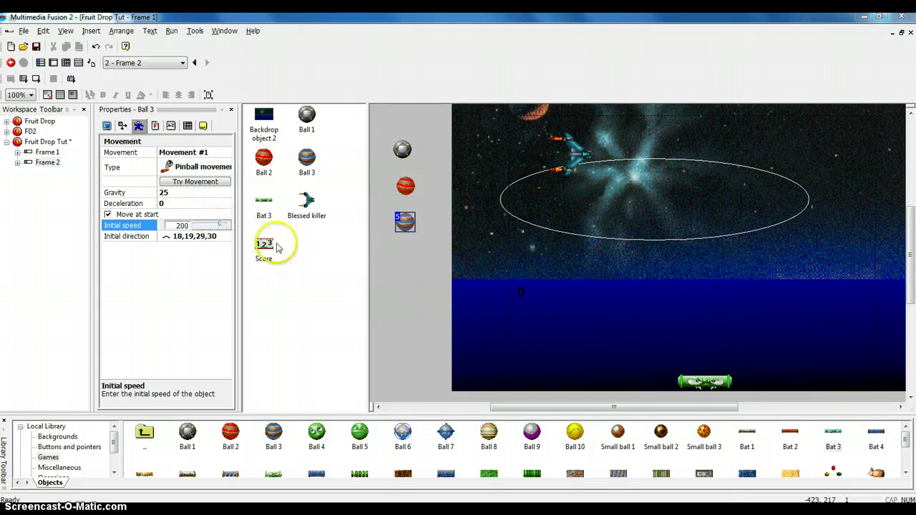
{"action": "double_click", "coordinate": [392, 290]}
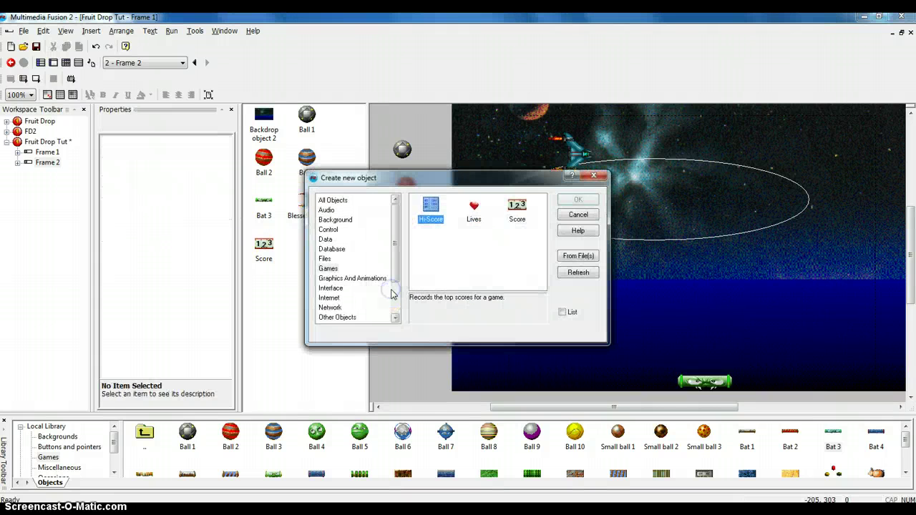
{"action": "left_click", "coordinate": [565, 216]}
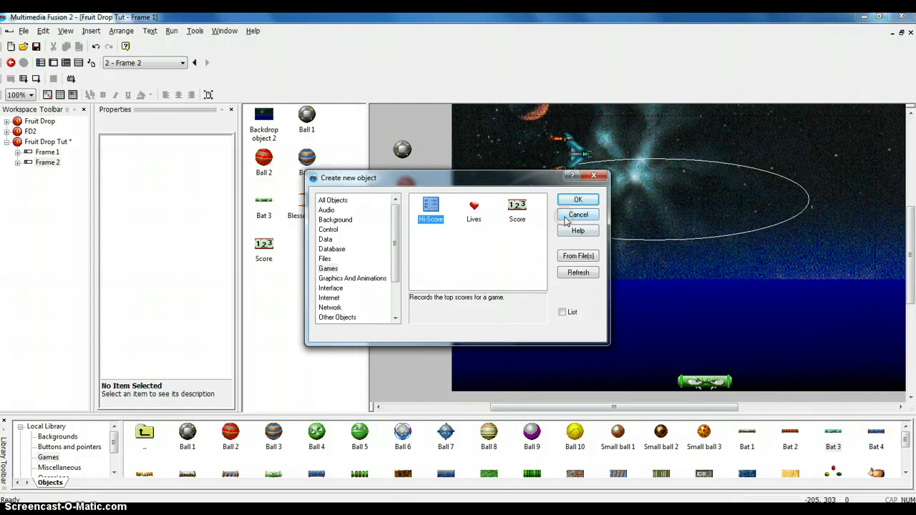
{"action": "left_click", "coordinate": [565, 217]}
{"action": "left_click", "coordinate": [564, 219]}
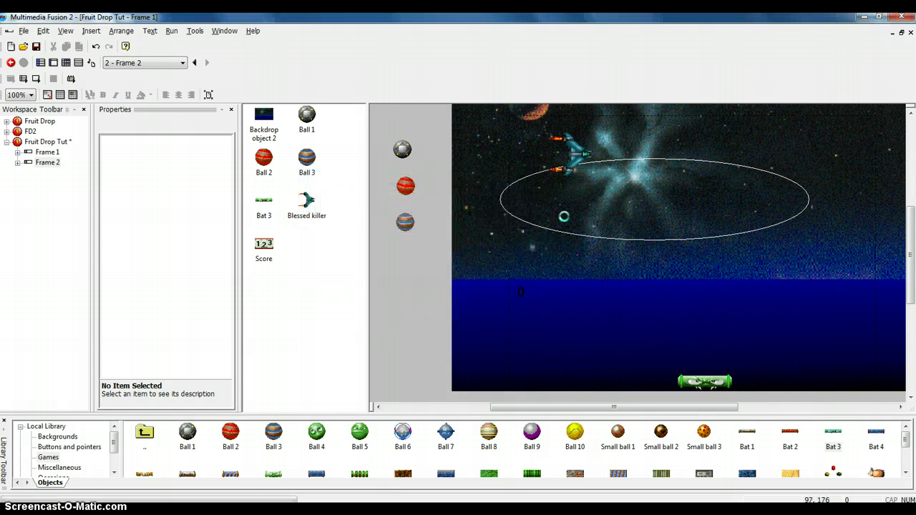
- Run the application and test catching the dropped balls by moving the bat back and forth, and close the game window
{"action": "key", "text": "F8"}
{"action": "key", "text": "Right"}
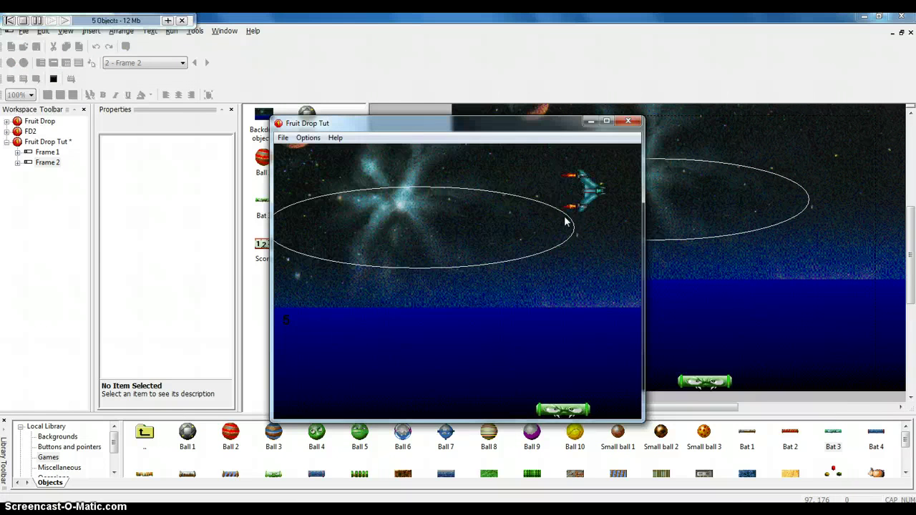
{"action": "key", "text": "Left"}
{"action": "key", "text": "Left"}
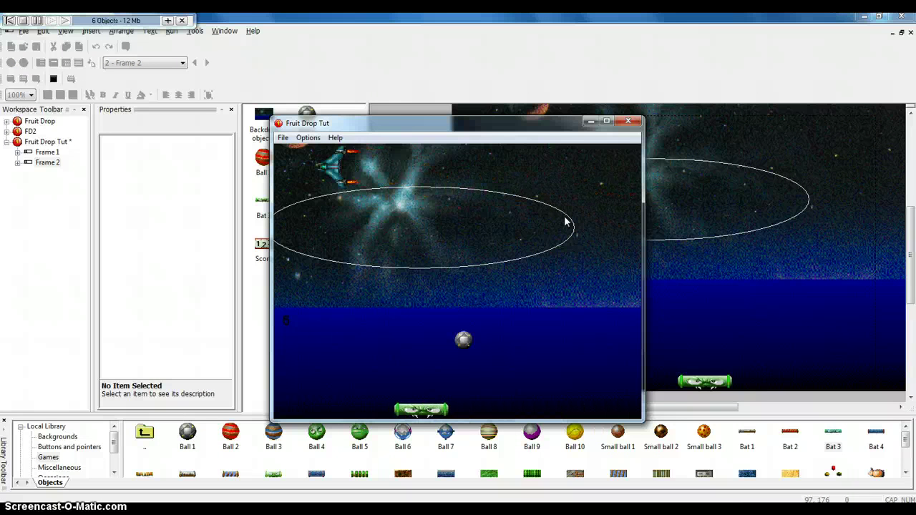
{"action": "key", "text": "Right"}
{"action": "key", "text": "Left"}
{"action": "key", "text": "Right"}
{"action": "key", "text": "Right"}
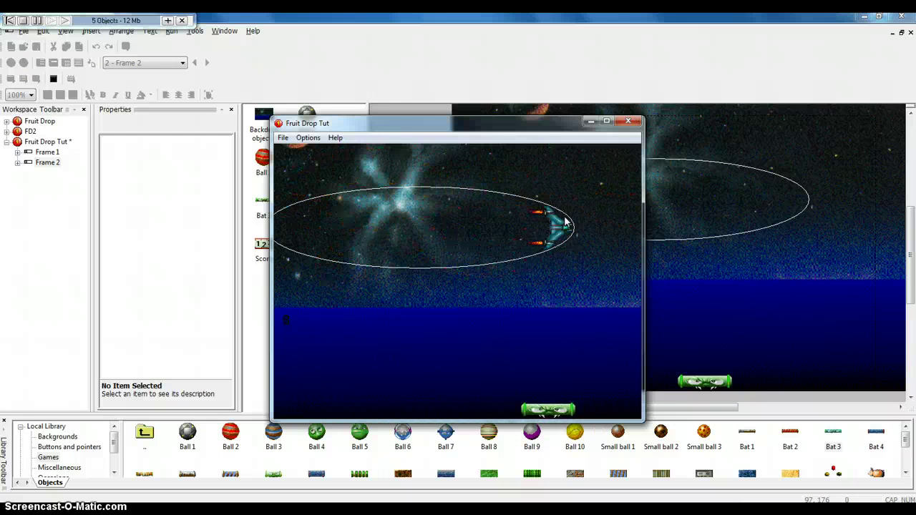
{"action": "key", "text": "Left"}
{"action": "key", "text": "Right"}
{"action": "key", "text": "Left"}
{"action": "key", "text": "Left"}
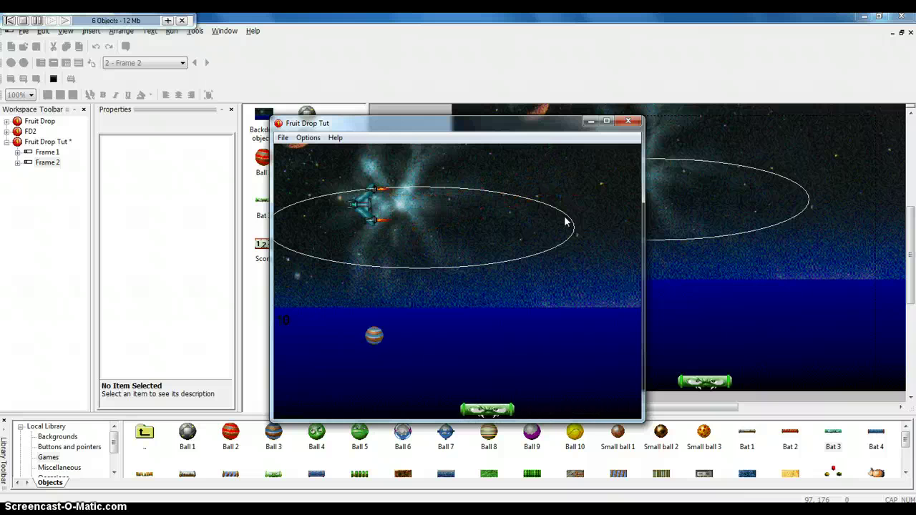
{"action": "key", "text": "Right"}
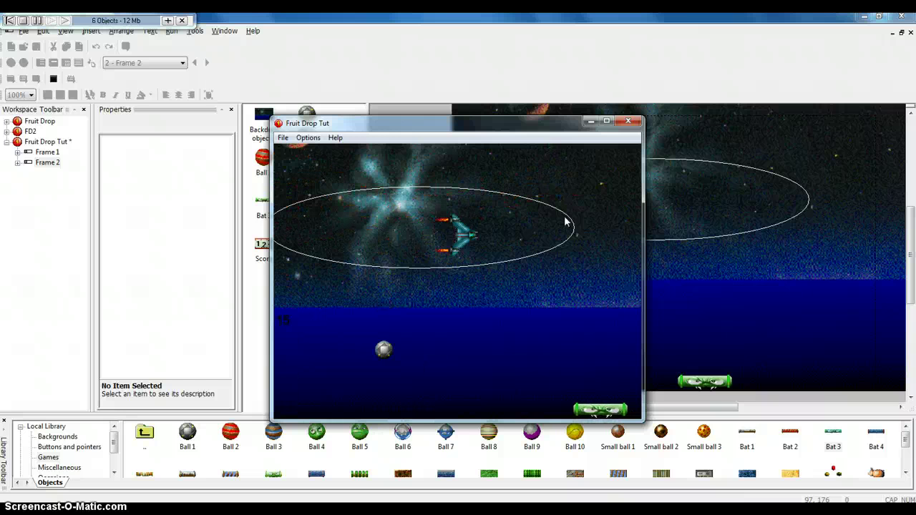
{"action": "left_click", "coordinate": [634, 122]}
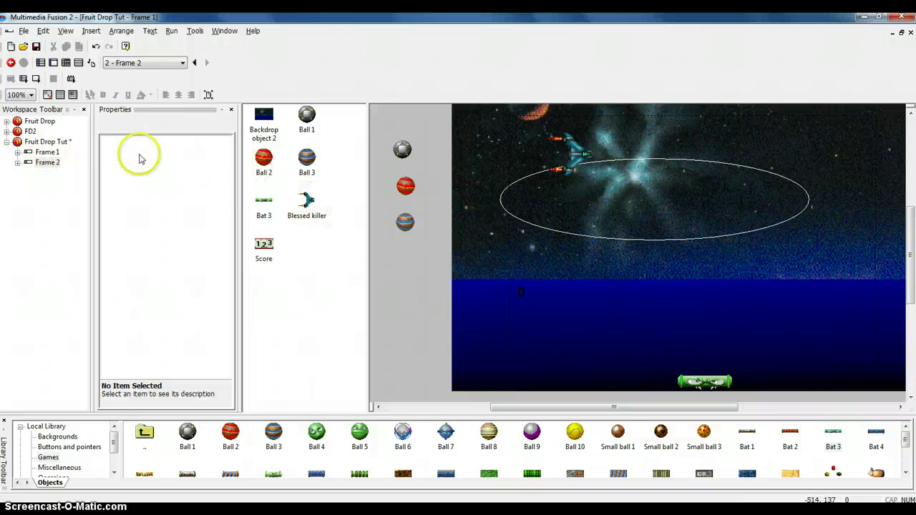
- Switch the frame editor from Frame 2 to Frame 1
{"action": "left_click", "coordinate": [32, 154]}
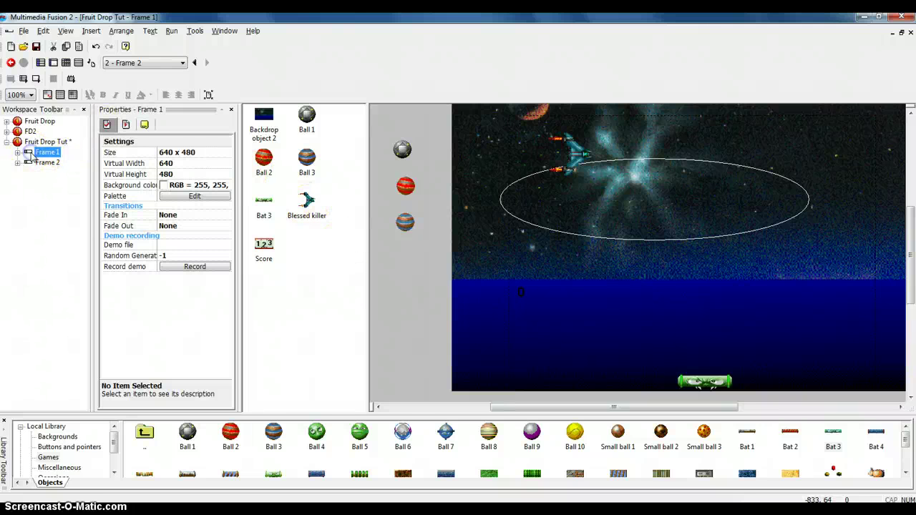
{"action": "left_click", "coordinate": [47, 153]}
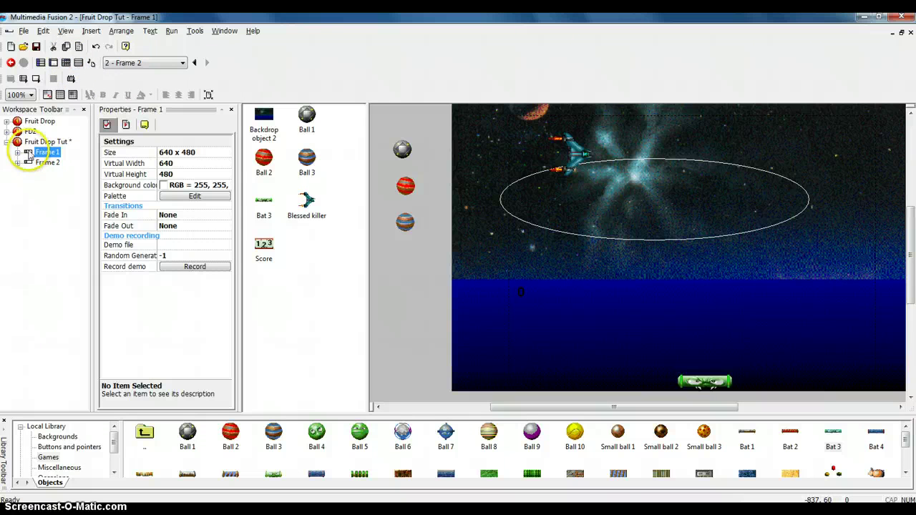
{"action": "left_click", "coordinate": [28, 154]}
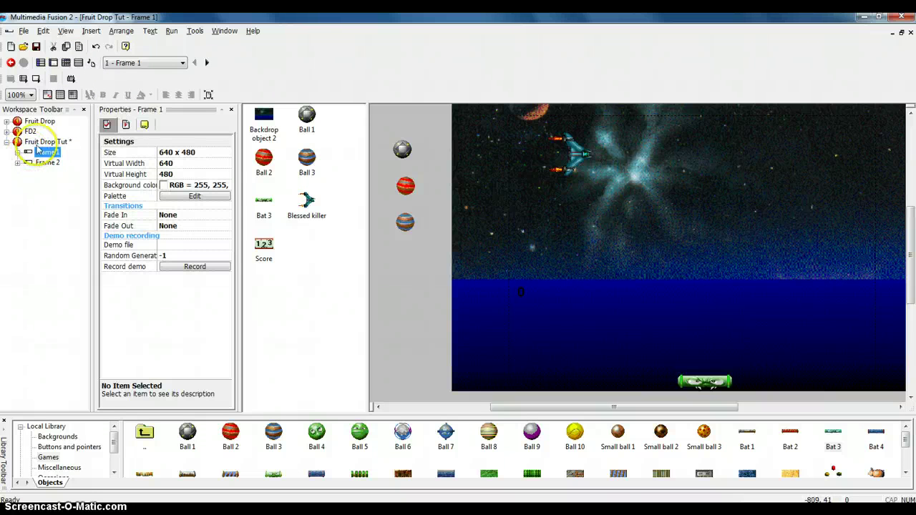
{"action": "left_click", "coordinate": [140, 63]}
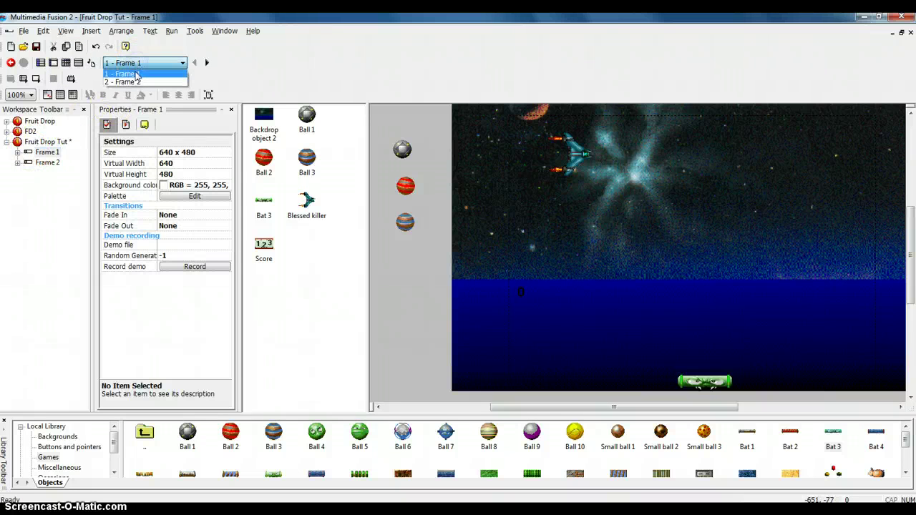
{"action": "left_click", "coordinate": [137, 75]}
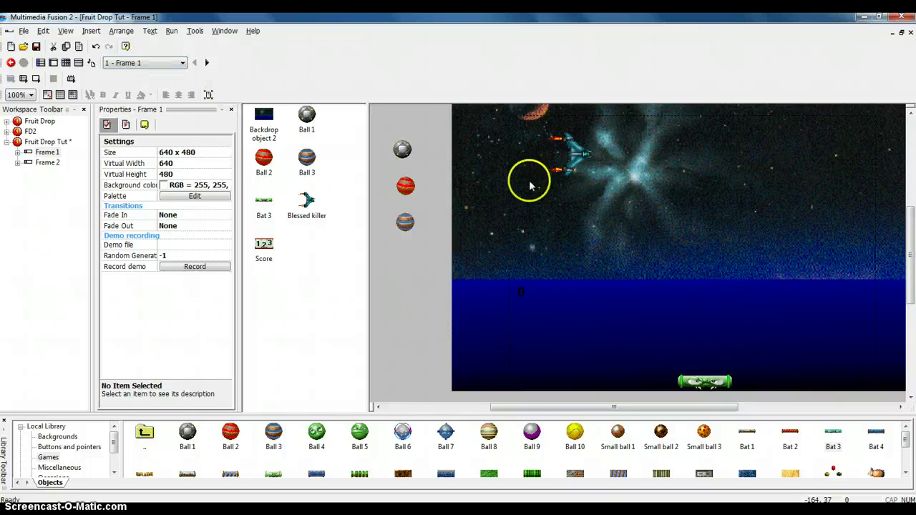
- Add an event to Frame 1 that goes to the next frame every 21 seconds
{"action": "left_click", "coordinate": [65, 63]}
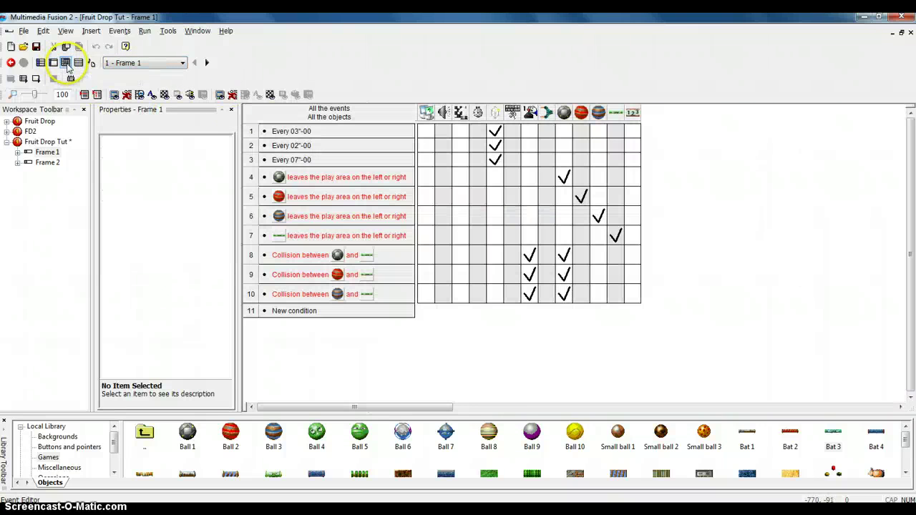
{"action": "double_click", "coordinate": [298, 312]}
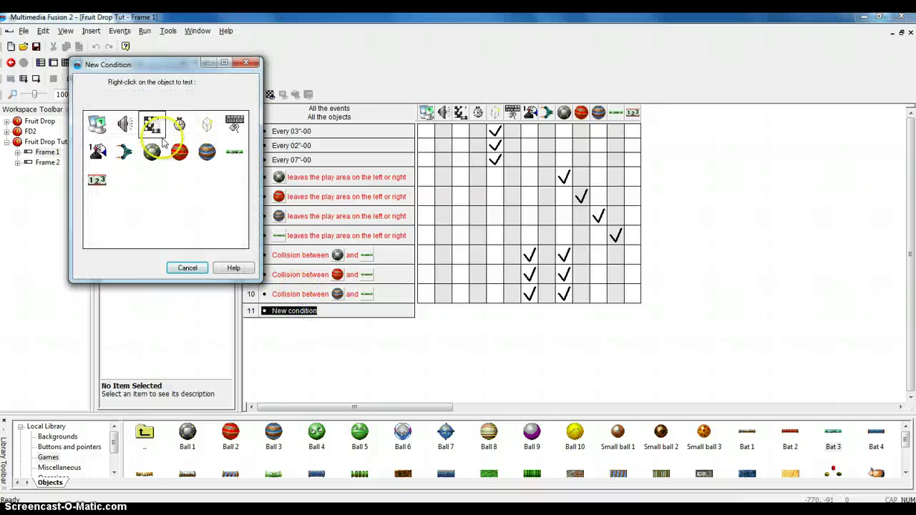
{"action": "right_click", "coordinate": [180, 127]}
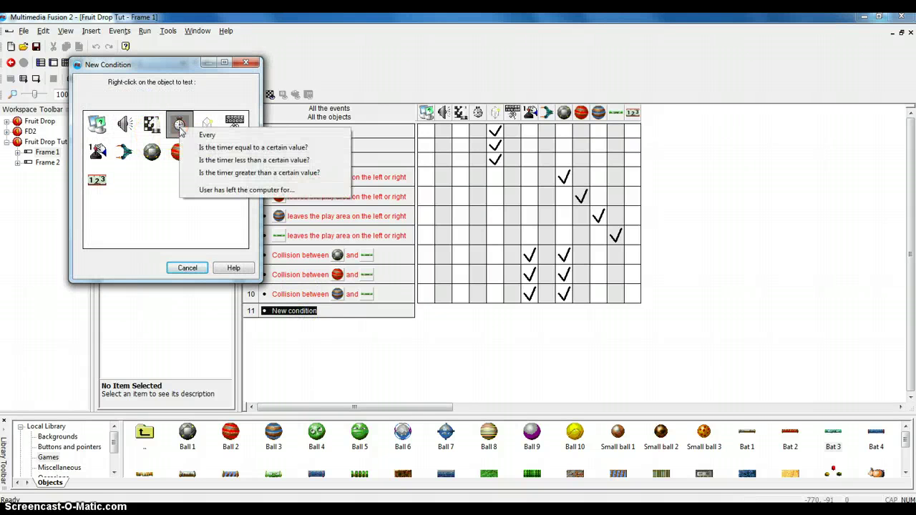
{"action": "left_click", "coordinate": [205, 136]}
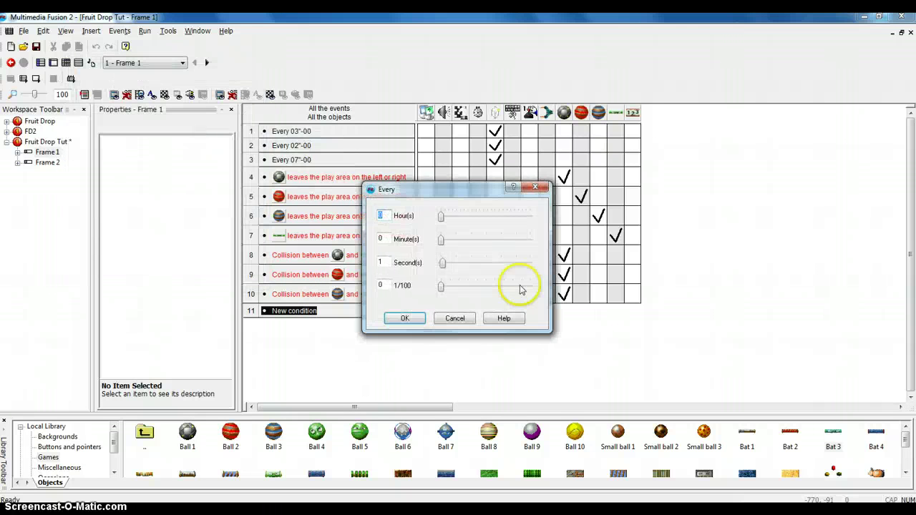
{"action": "left_click_drag", "start_coordinate": [449, 267], "coordinate": [451, 267]}
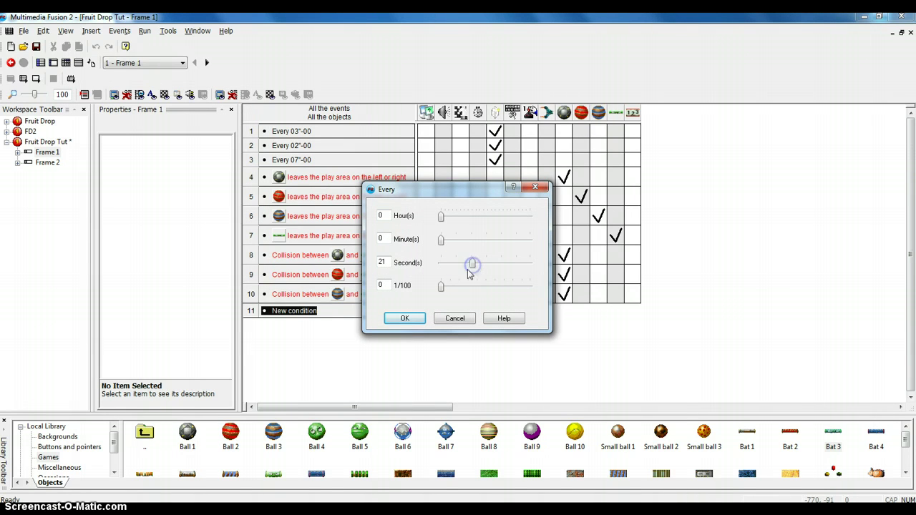
{"action": "left_click", "coordinate": [406, 319]}
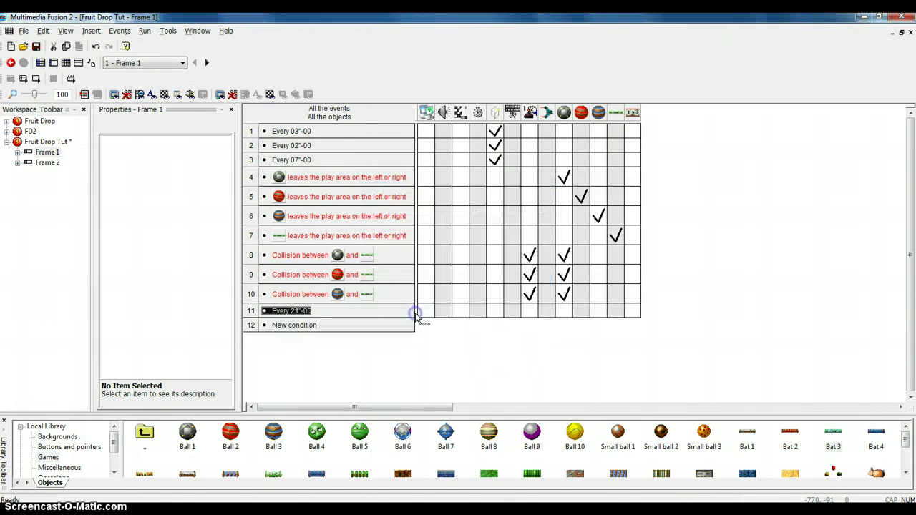
{"action": "left_click", "coordinate": [462, 312]}
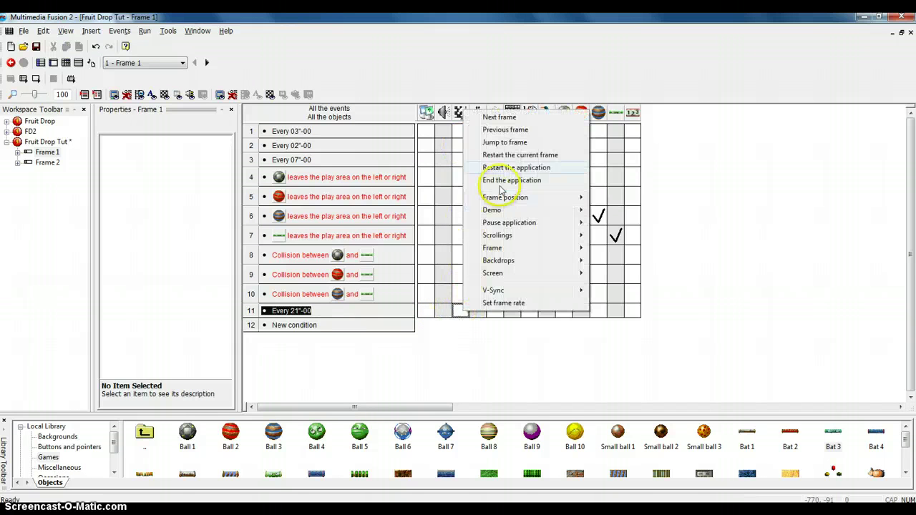
{"action": "left_click", "coordinate": [512, 118]}
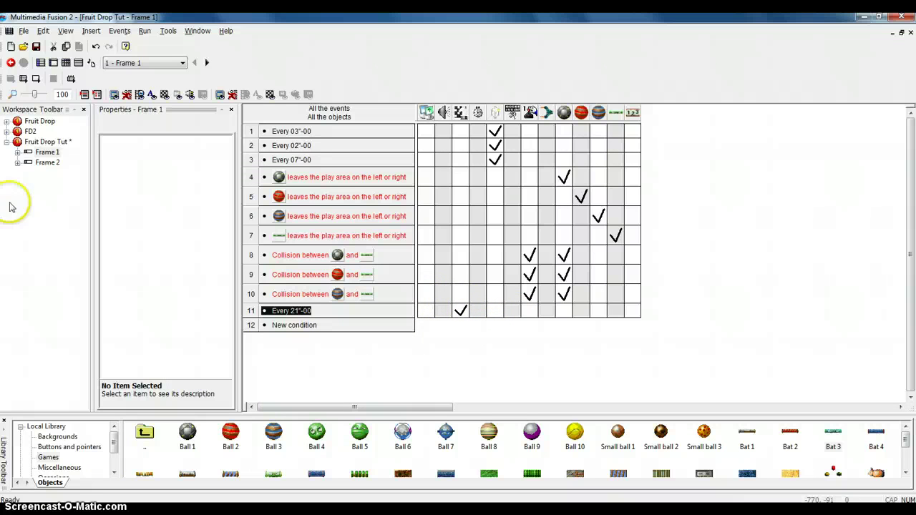
- Switch the event editor to Frame 2 and add a timer condition that triggers every 21 seconds
{"action": "left_click", "coordinate": [146, 64]}
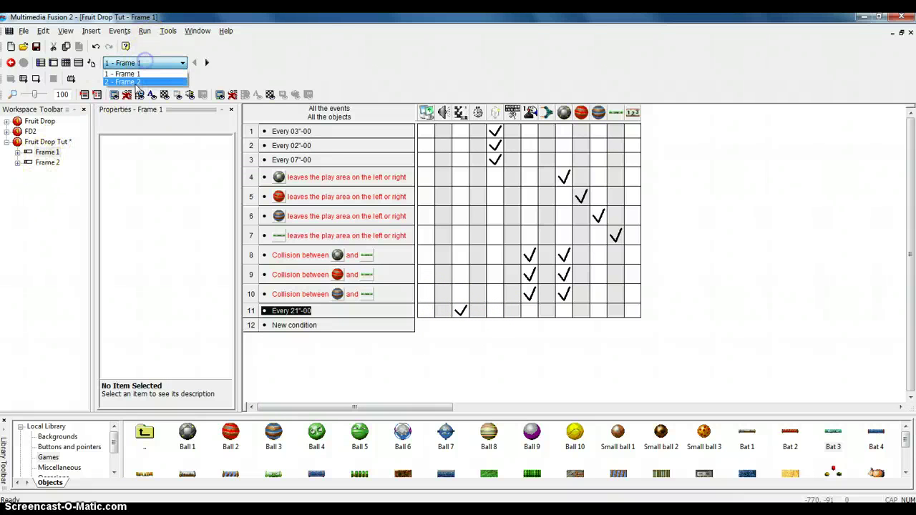
{"action": "left_click", "coordinate": [136, 83]}
{"action": "left_click", "coordinate": [267, 311]}
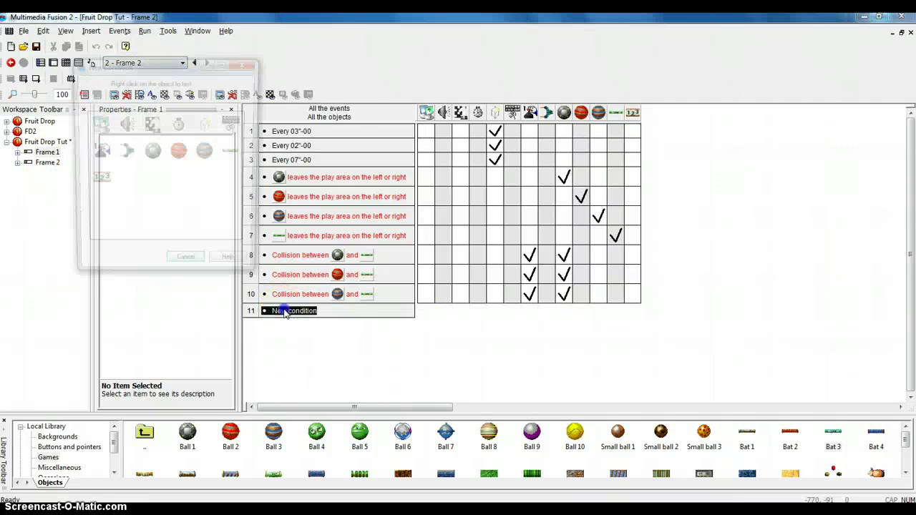
{"action": "right_click", "coordinate": [179, 126]}
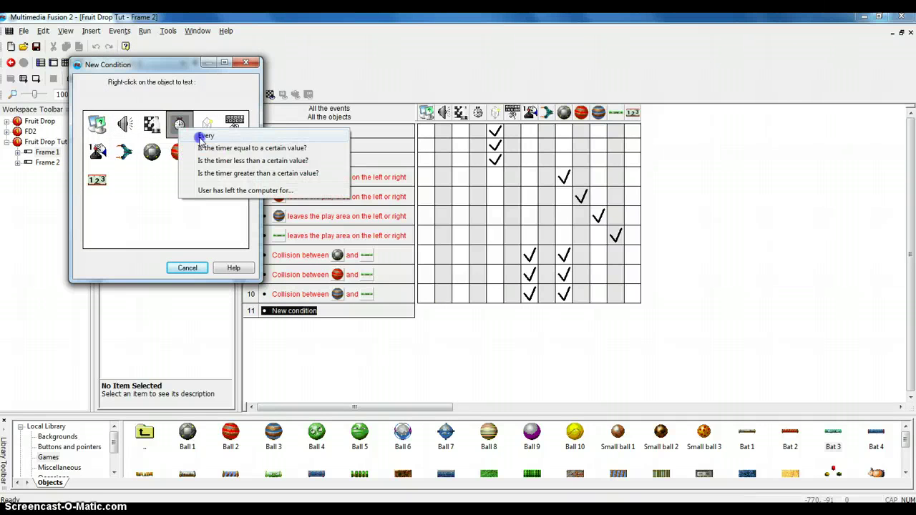
{"action": "left_click", "coordinate": [206, 136]}
{"action": "left_click_drag", "start_coordinate": [441, 263], "coordinate": [448, 268]}
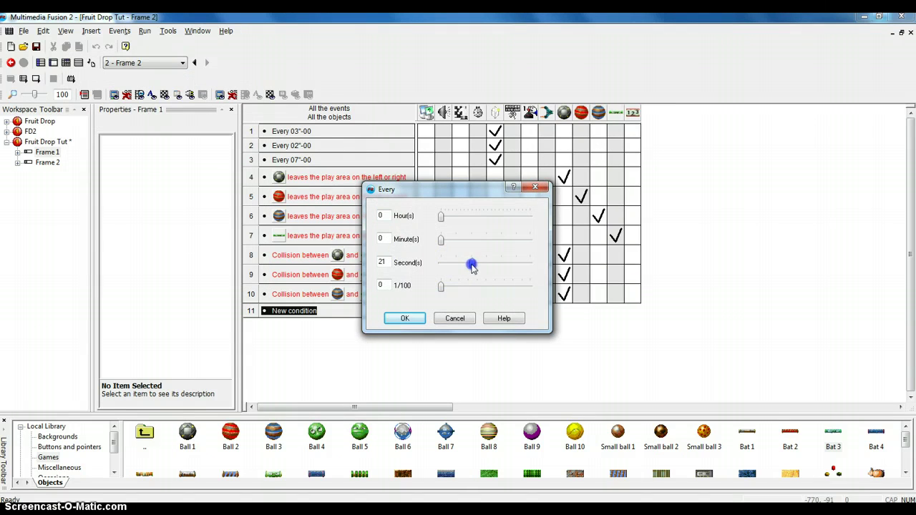
{"action": "left_click", "coordinate": [415, 316]}
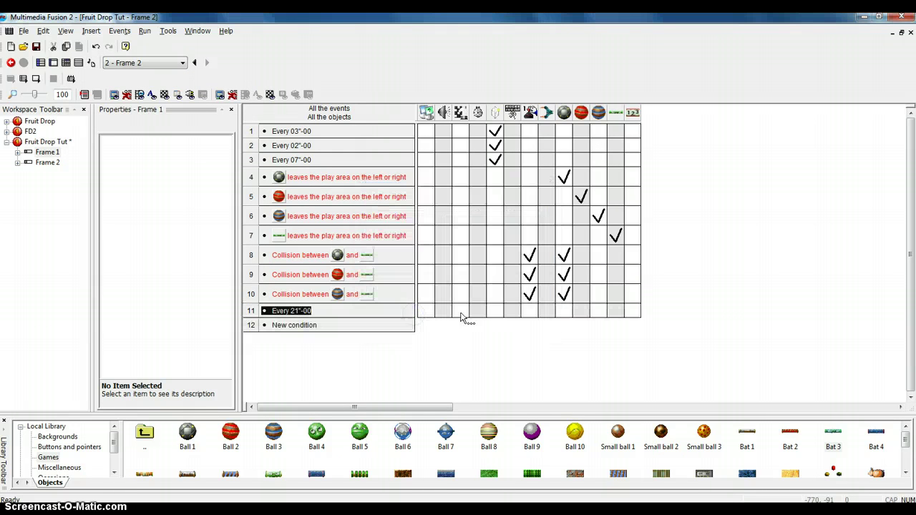
{"action": "left_click", "coordinate": [461, 316]}
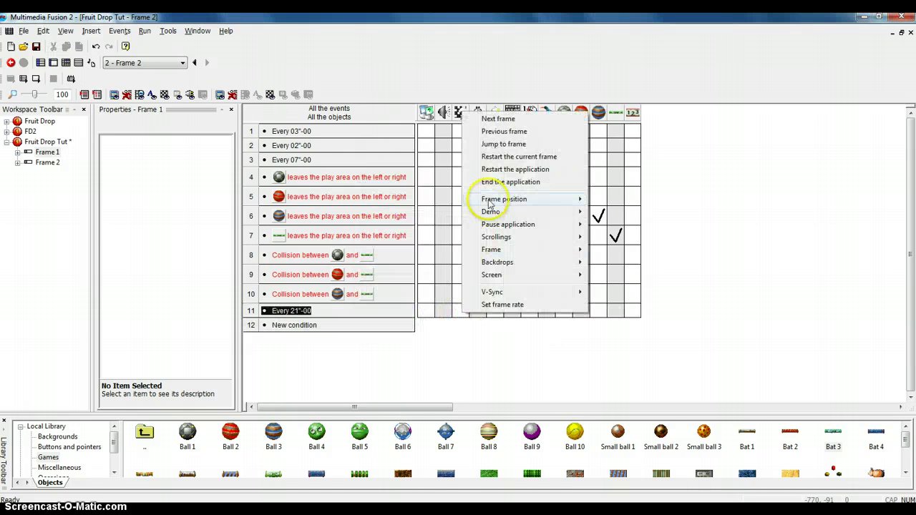
{"action": "left_click", "coordinate": [503, 144]}
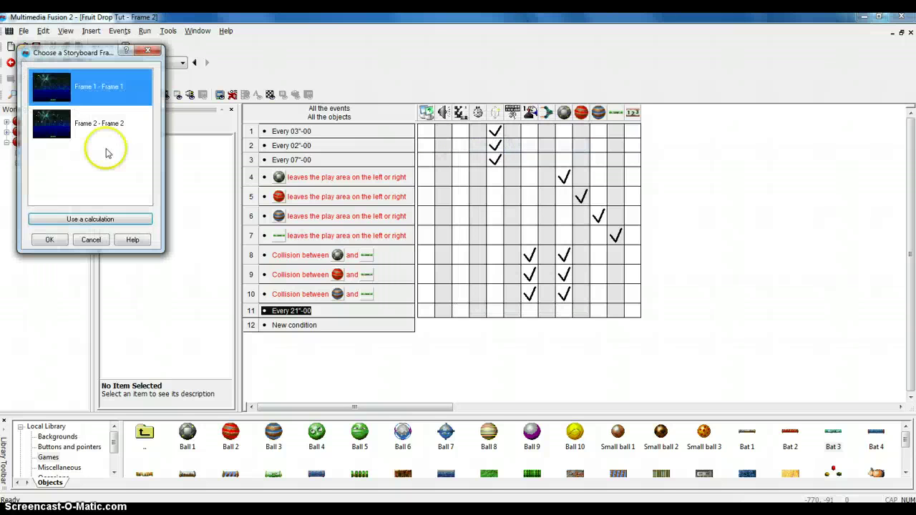
{"action": "left_click", "coordinate": [86, 127]}
{"action": "left_click", "coordinate": [86, 163]}
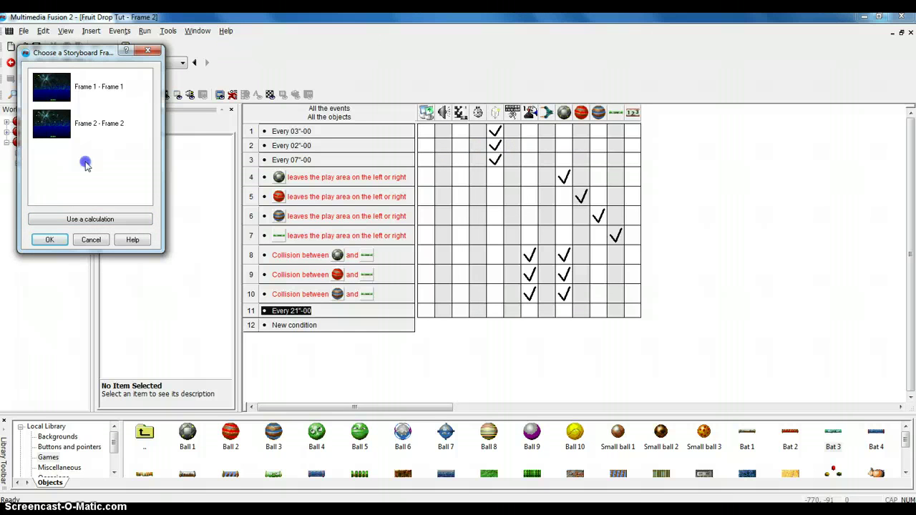
{"action": "left_click", "coordinate": [91, 239]}
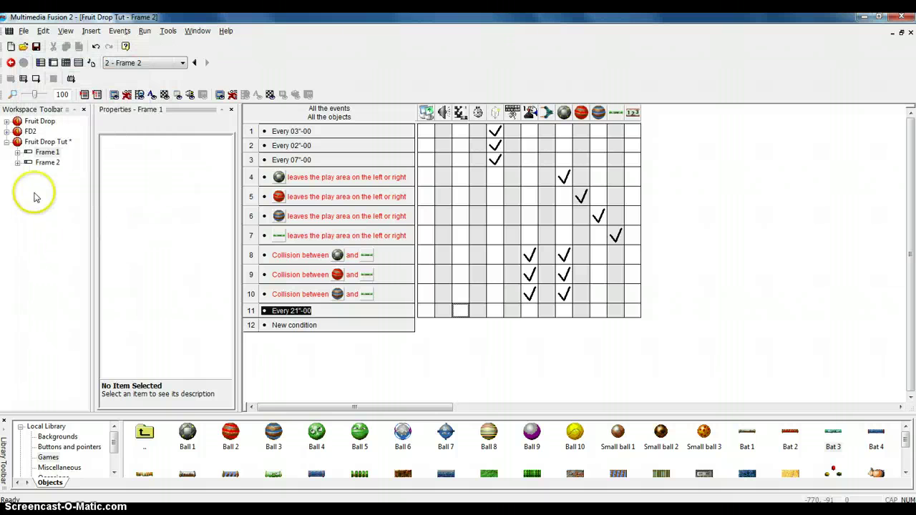
- Add a new frame named "high score" to the Fruit Drop Tut application and open it in the frame editor
{"action": "right_click", "coordinate": [37, 142]}
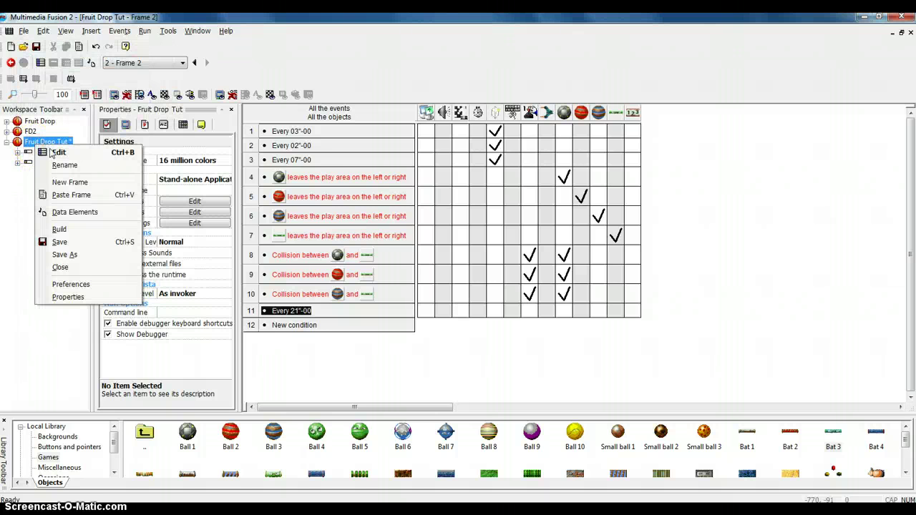
{"action": "left_click", "coordinate": [66, 183]}
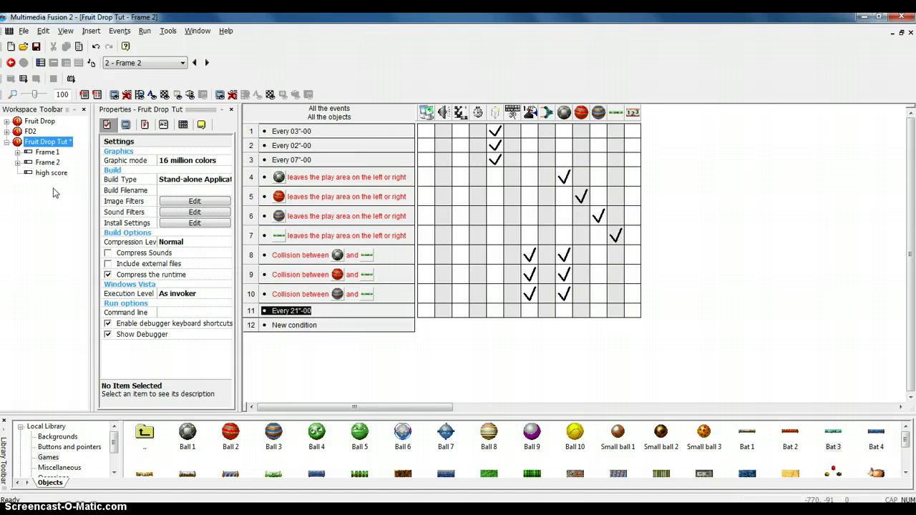
{"action": "left_click", "coordinate": [33, 175]}
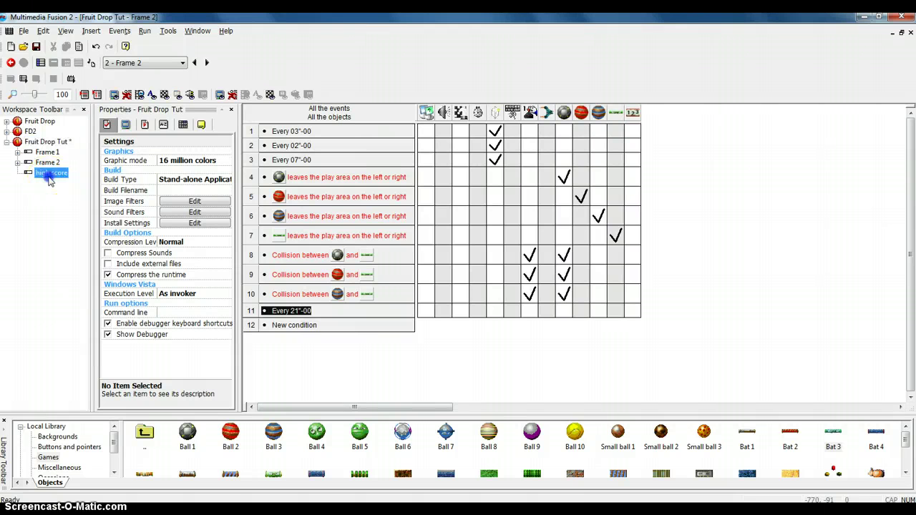
{"action": "left_click", "coordinate": [53, 63]}
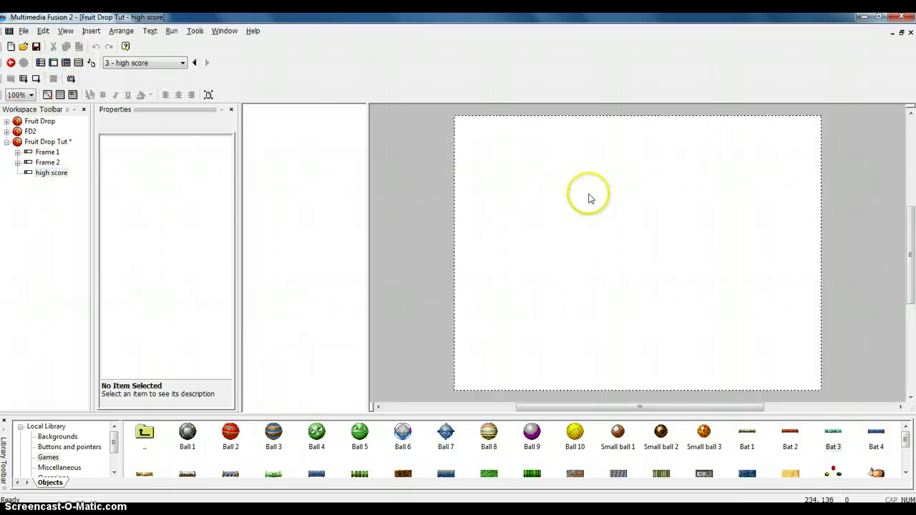
- Insert a Hi-Score object from the Games category into the high score frame and move it near the frame's centre
{"action": "right_click", "coordinate": [588, 196]}
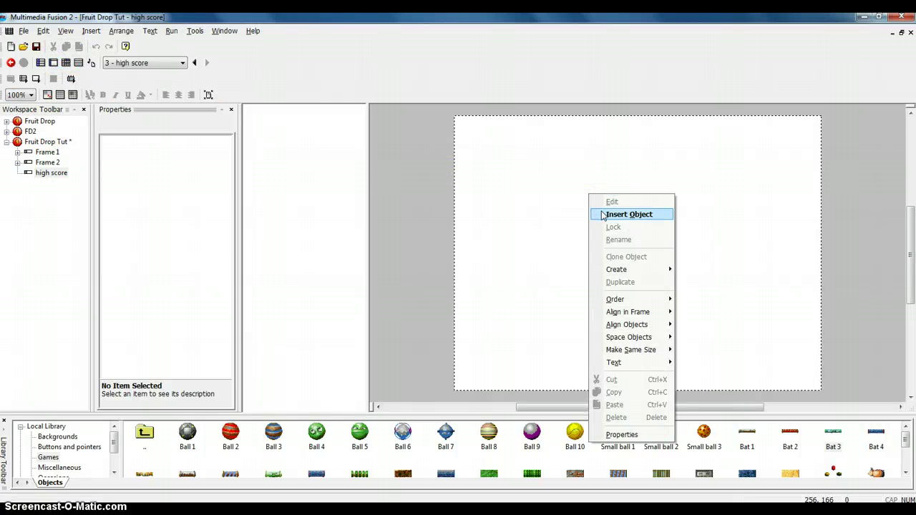
{"action": "left_click", "coordinate": [603, 215]}
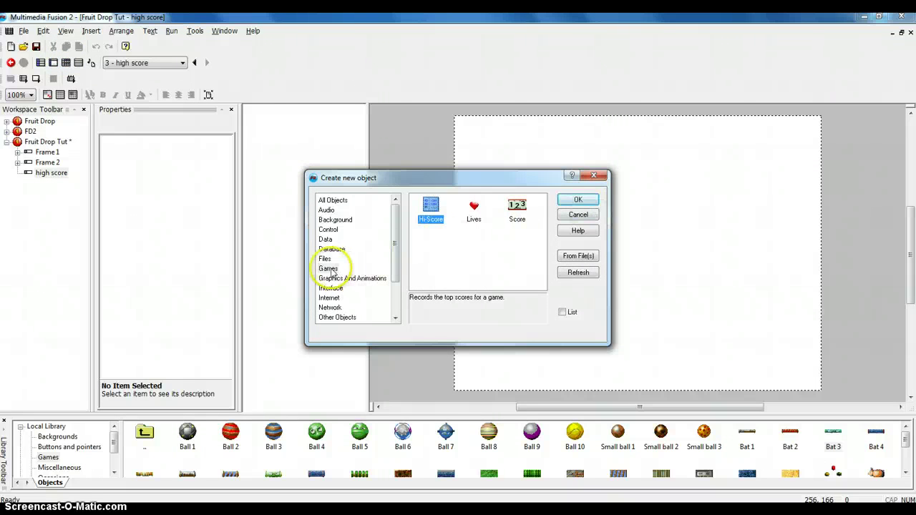
{"action": "left_click", "coordinate": [571, 203]}
{"action": "left_click", "coordinate": [613, 218]}
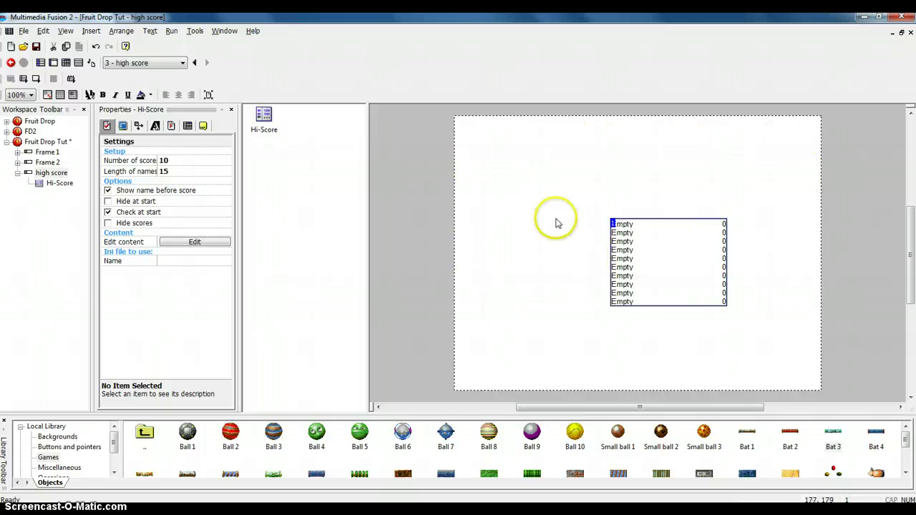
{"action": "left_click_drag", "start_coordinate": [611, 252], "coordinate": [593, 233]}
{"action": "left_click", "coordinate": [551, 245]}
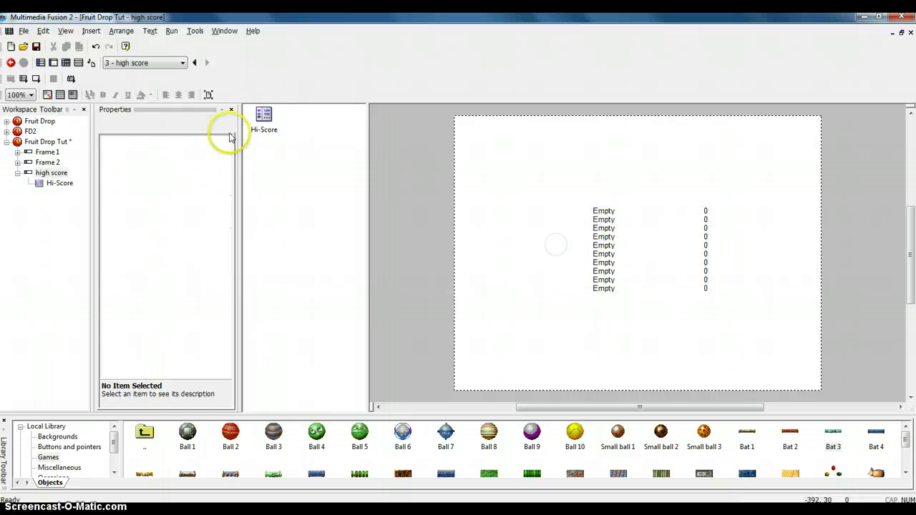
- Return to Frame 2's events and assign the next frame action to the 21-second timer event
{"action": "left_click", "coordinate": [43, 162]}
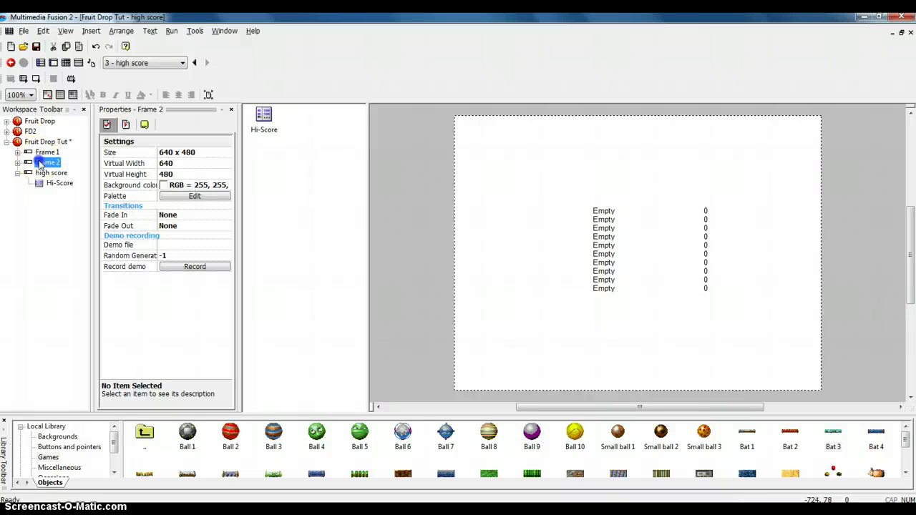
{"action": "left_click", "coordinate": [127, 63]}
{"action": "left_click", "coordinate": [131, 84]}
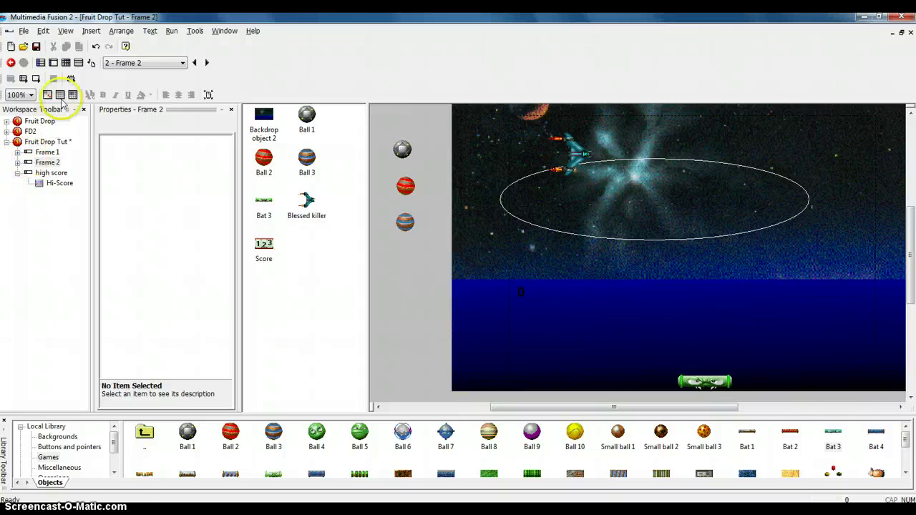
{"action": "left_click", "coordinate": [65, 63]}
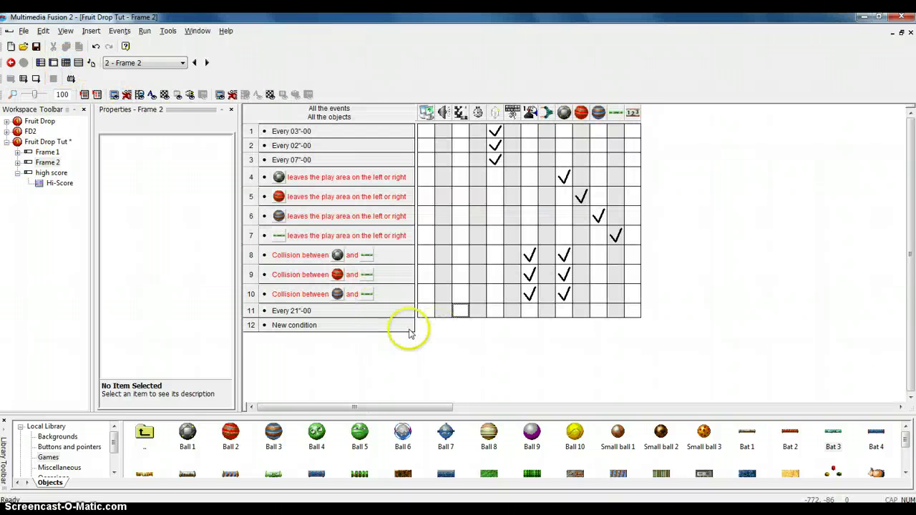
{"action": "left_click", "coordinate": [462, 313]}
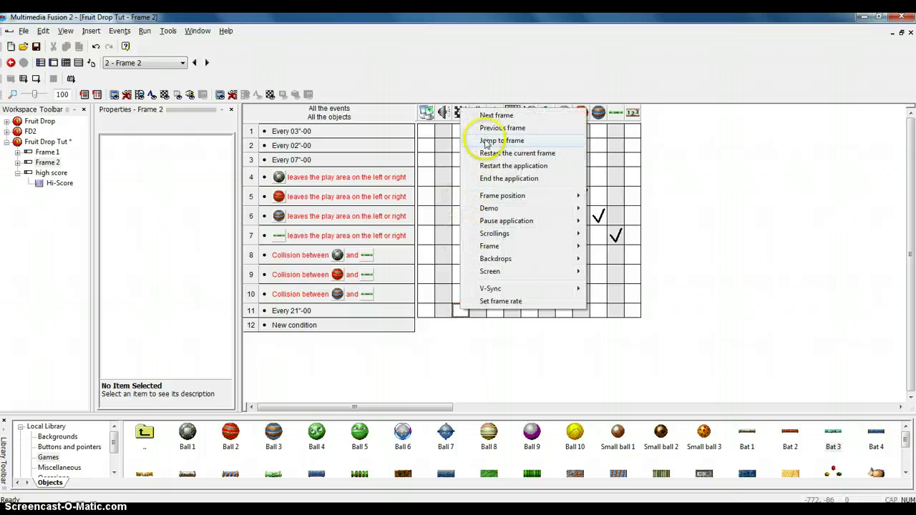
{"action": "left_click", "coordinate": [487, 119]}
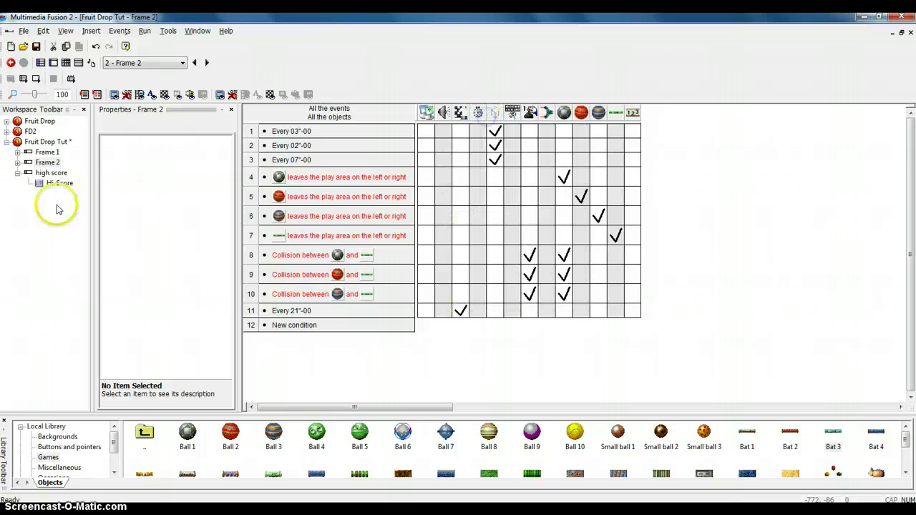